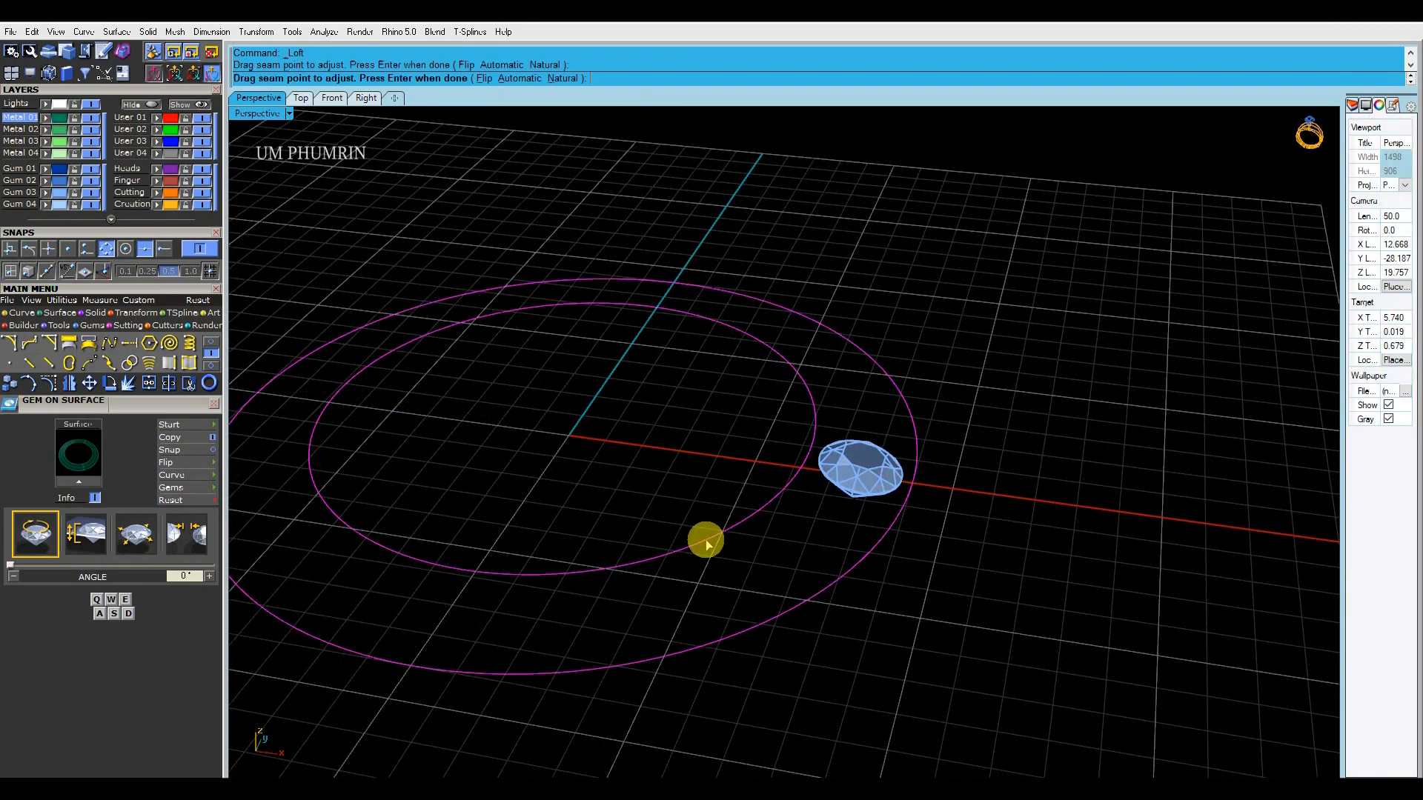
Loft a surface between the inner and outer circles with the seam direction flipped, and delete the two source curves
key(Return)
text(flip)
key(Return)
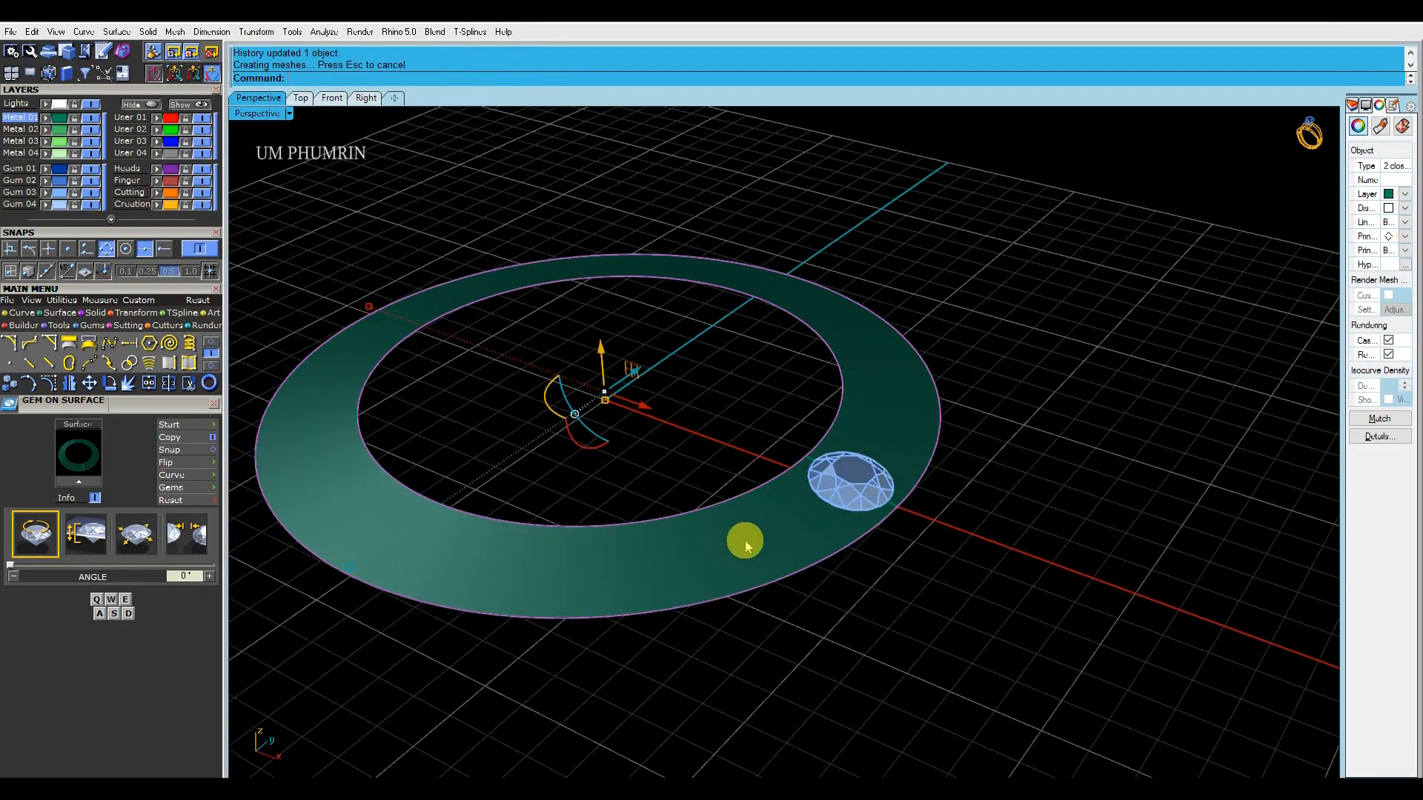
key(Delete)
right_drag(750, 540, 743, 501)
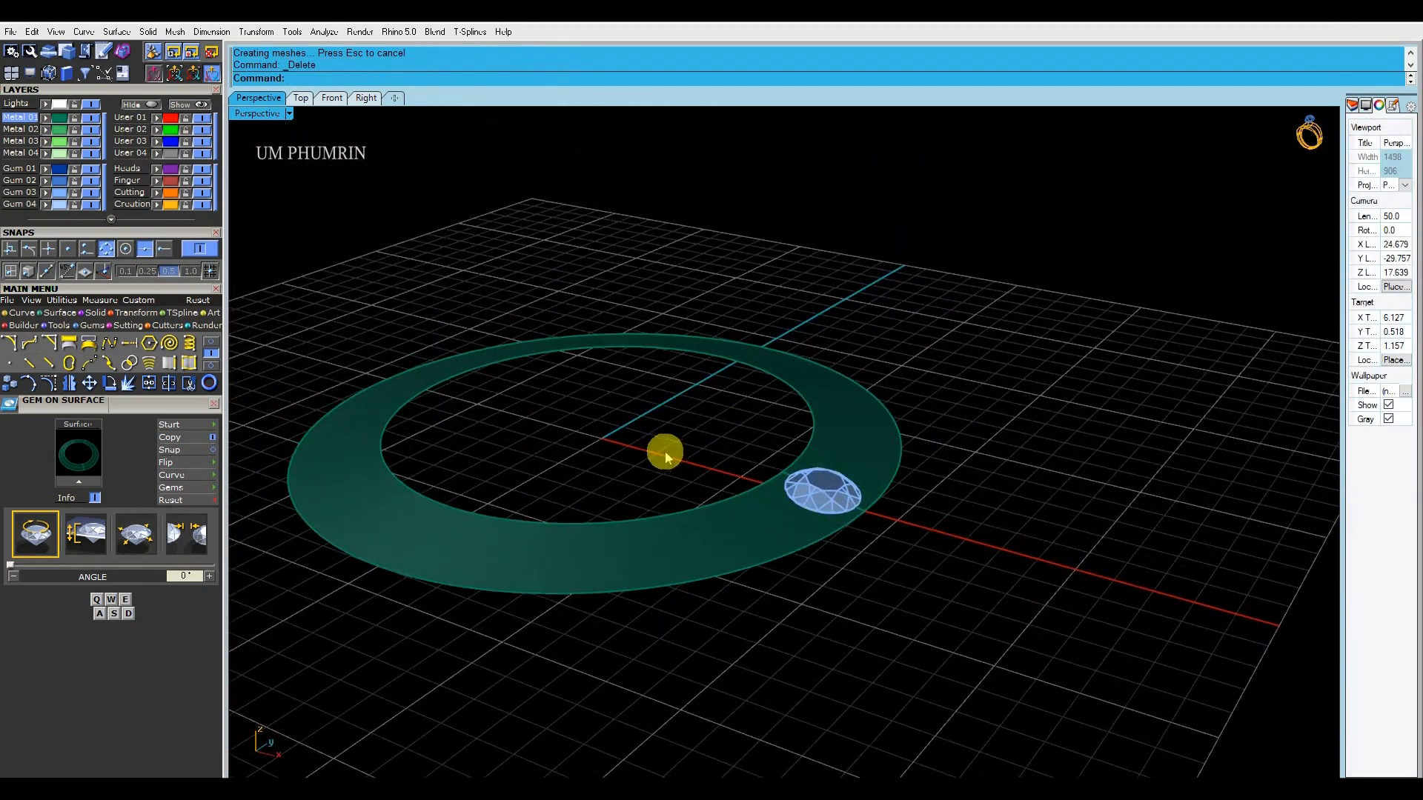
right_drag(660, 450, 687, 457)
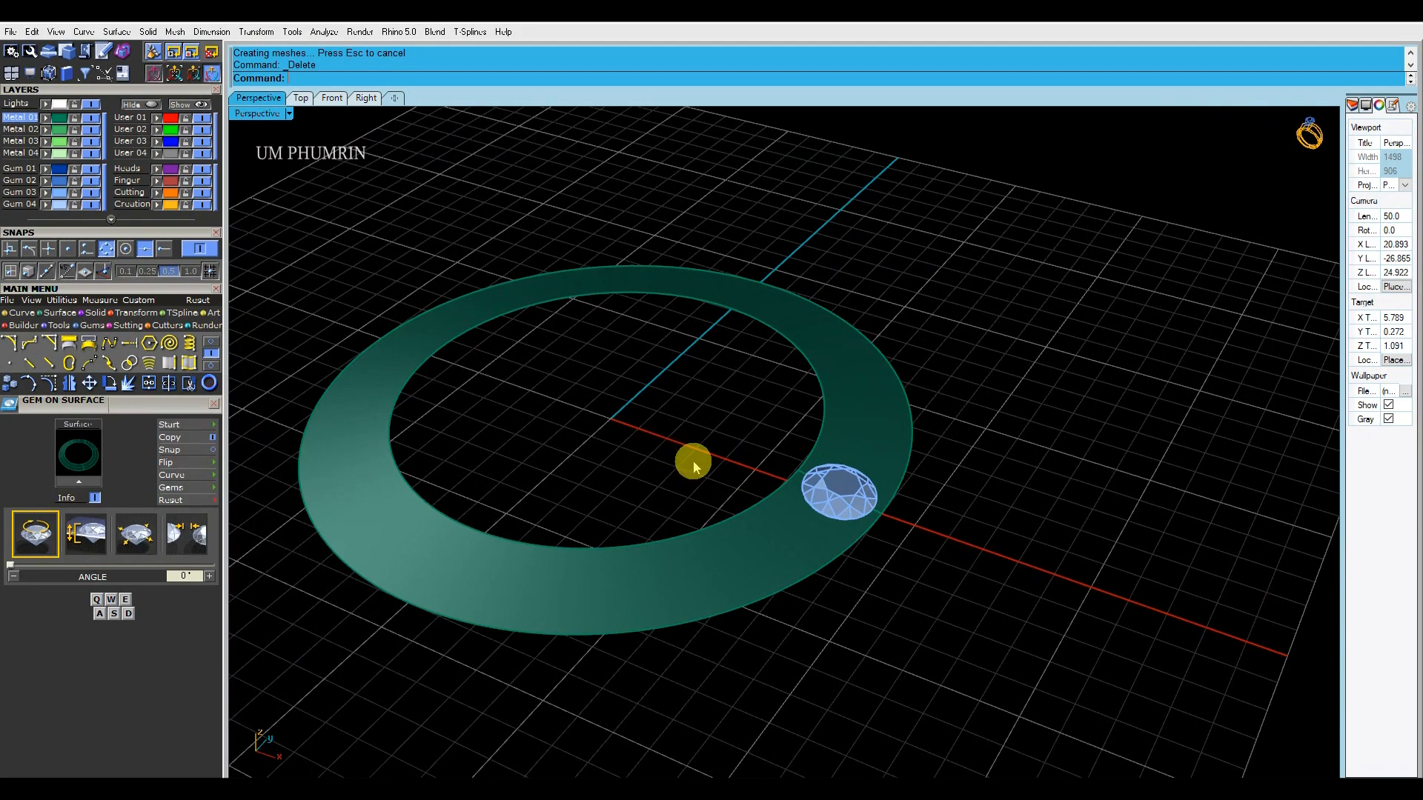
Hide the isocurves of the lofted ring surface
mouse_move(693, 460)
right_down()
mouse_move(715, 407)
mouse_move(775, 391)
mouse_move(777, 466)
mouse_move(712, 404)
mouse_move(718, 444)
mouse_move(702, 423)
mouse_move(778, 496)
right_up()
click(775, 463)
click(1388, 400)
right_drag(927, 415, 769, 471)
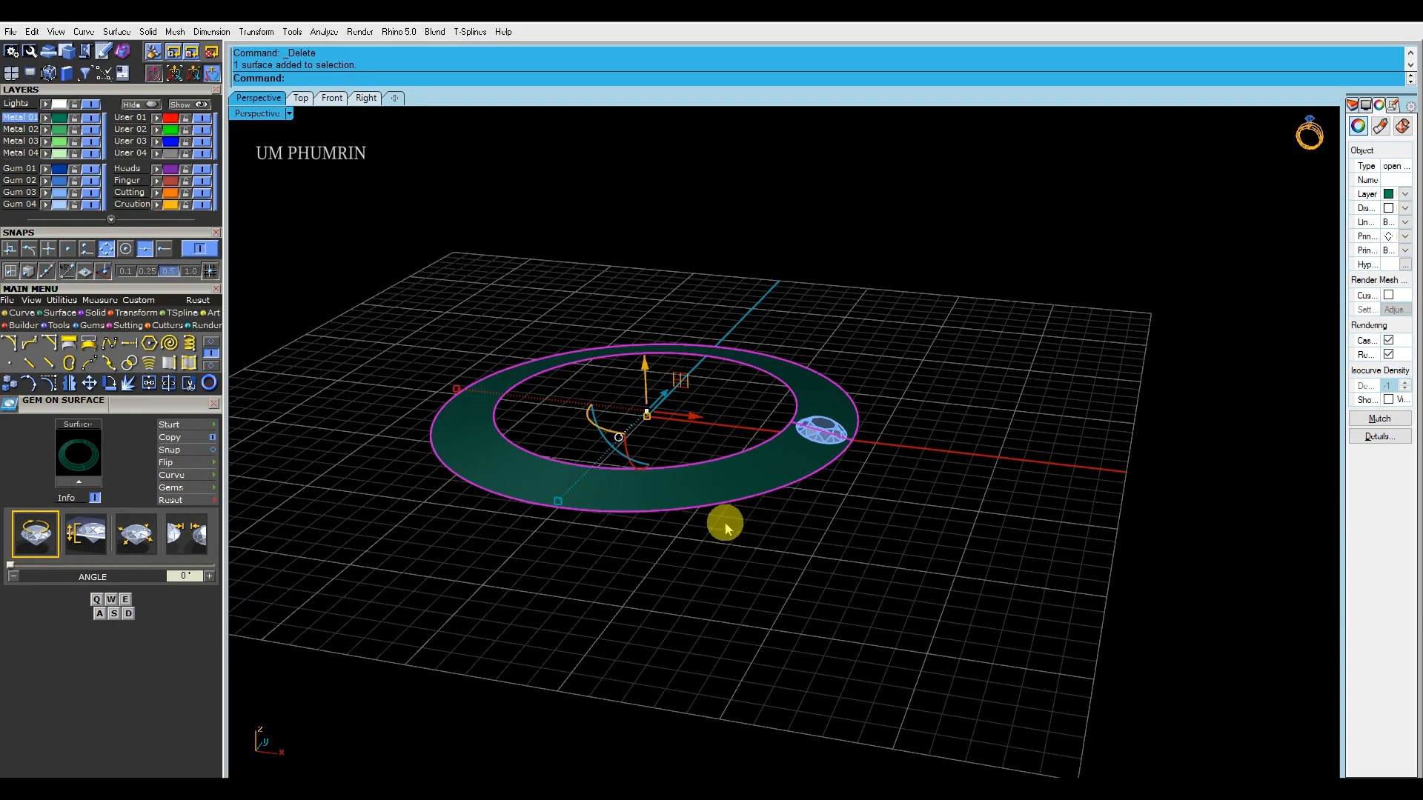
right_drag(807, 643, 931, 645)
click(927, 641)
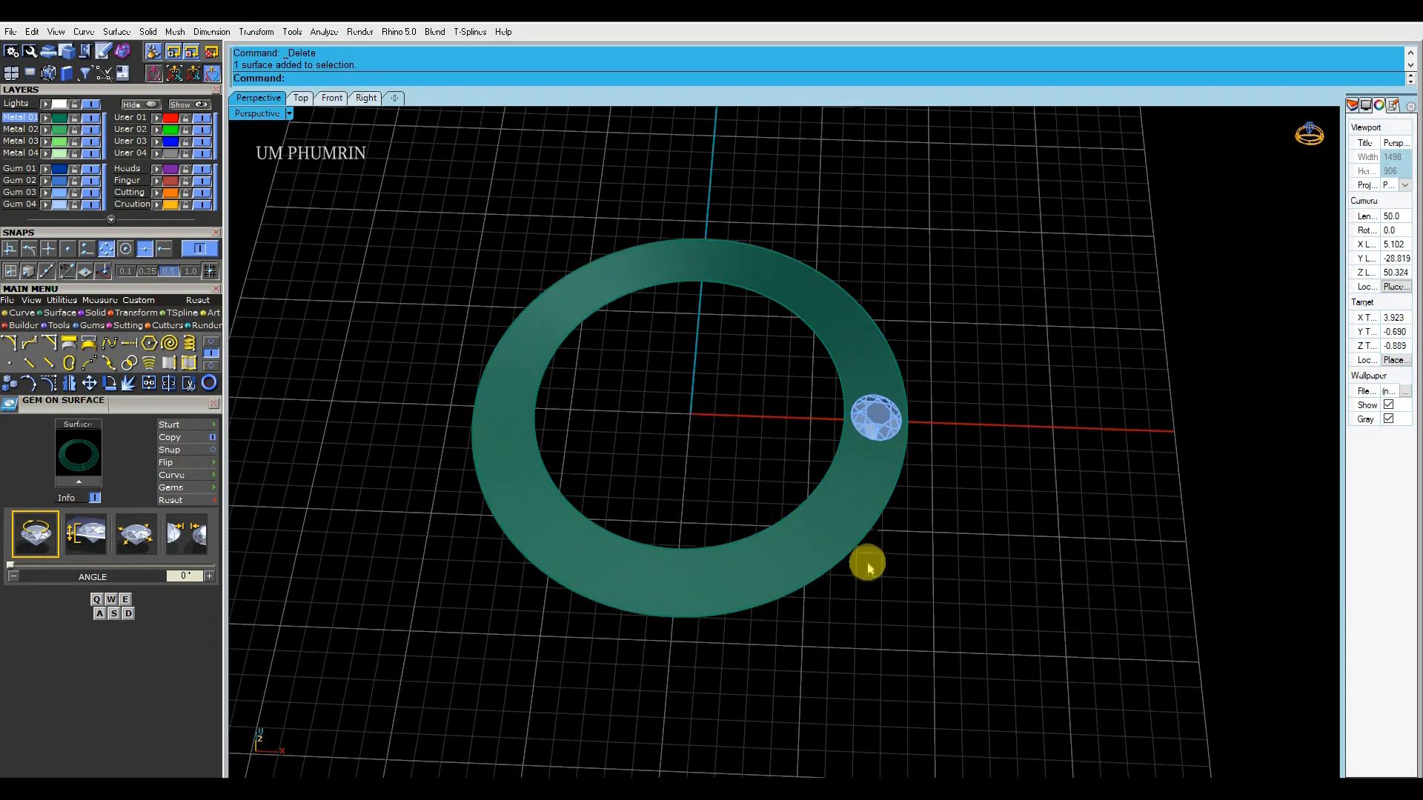
Copy the ring surface straight down by 1.2
click(300, 98)
click(258, 98)
right_drag(415, 170, 691, 295)
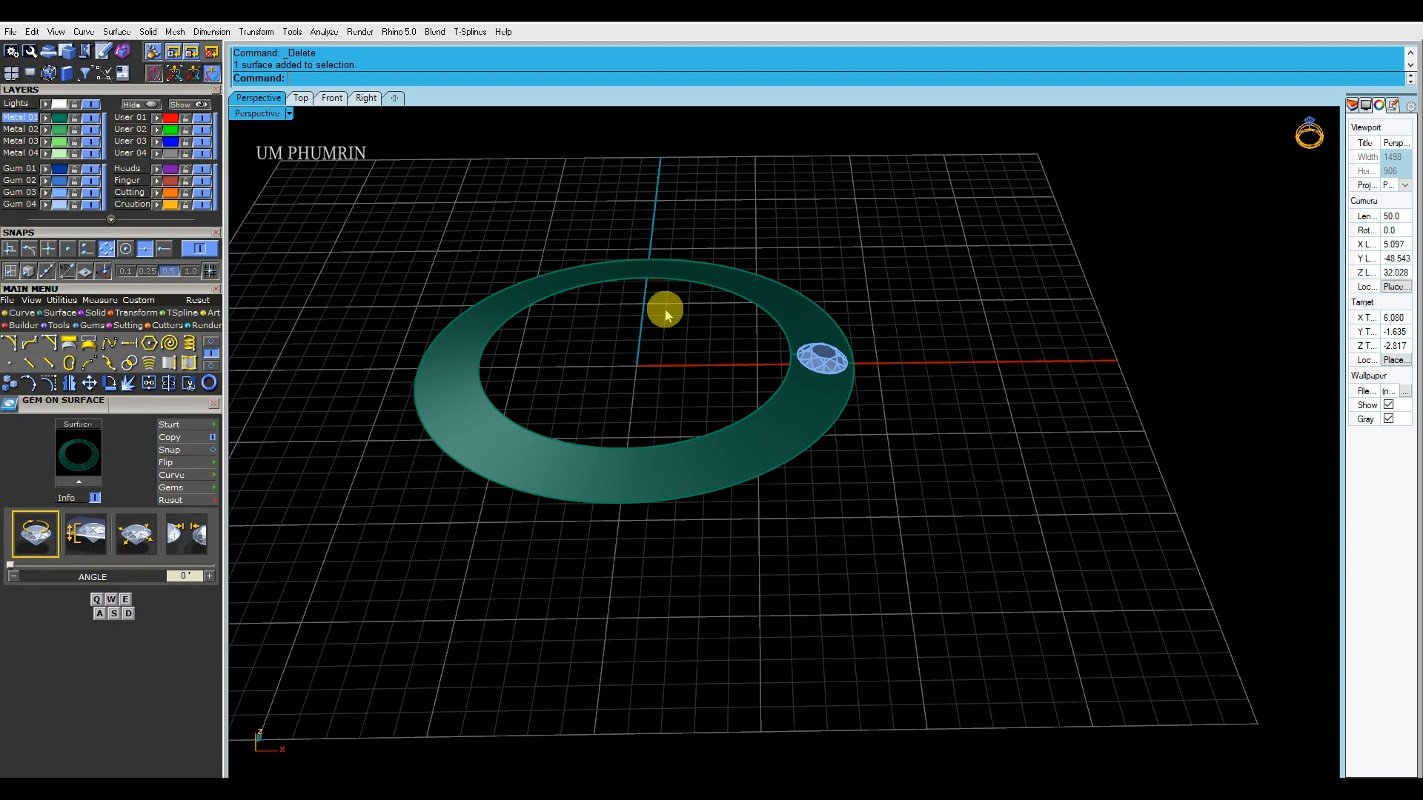
mouse_move(665, 315)
right_down()
mouse_move(699, 349)
mouse_move(525, 254)
mouse_move(677, 308)
right_up()
click(593, 256)
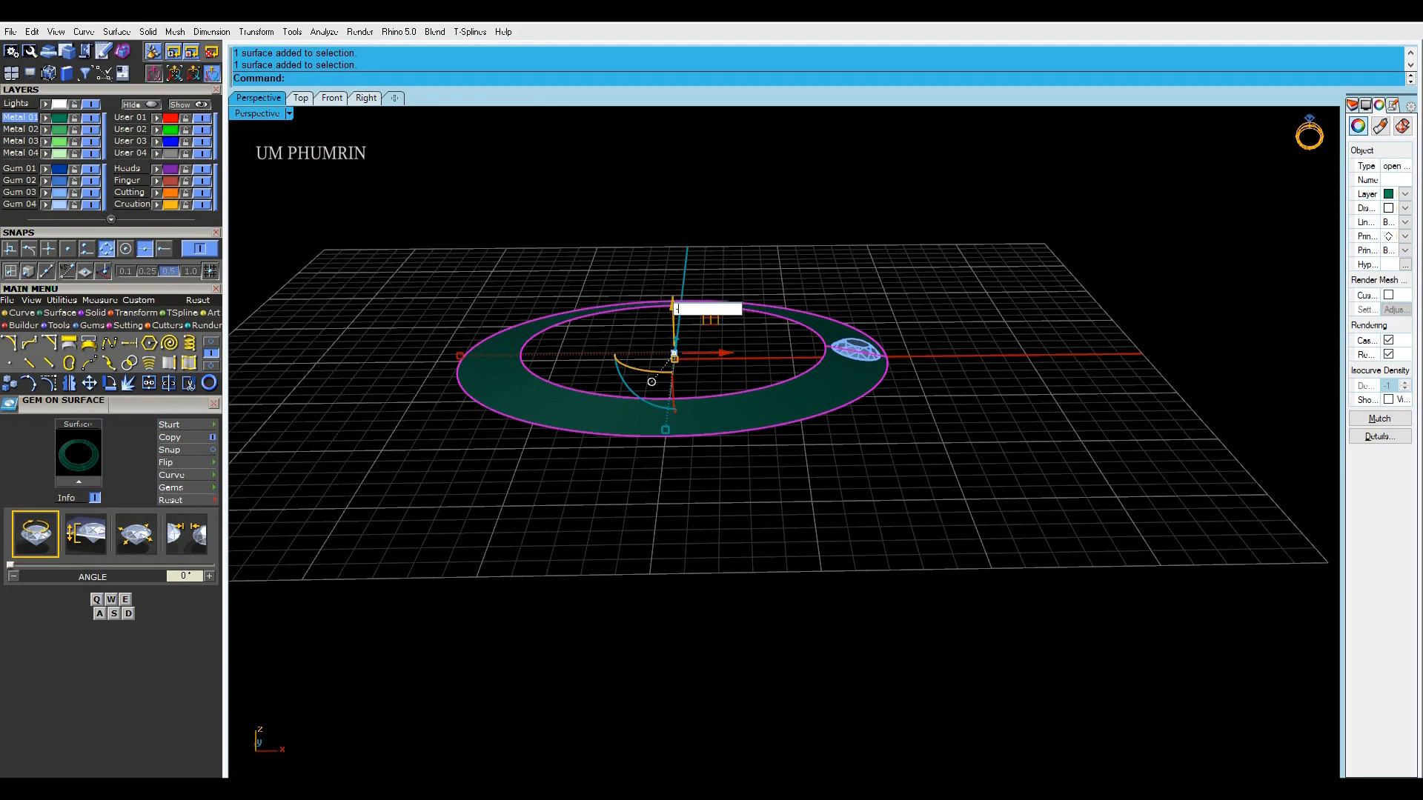
text(-1.2)
key(Return)
Duplicate the borders of both the upper and lower ring surfaces
mouse_move(784, 401)
right_down()
mouse_move(790, 371)
mouse_move(769, 407)
right_up()
shift+click(802, 380)
text(D2)
key(Return)
key(Return)
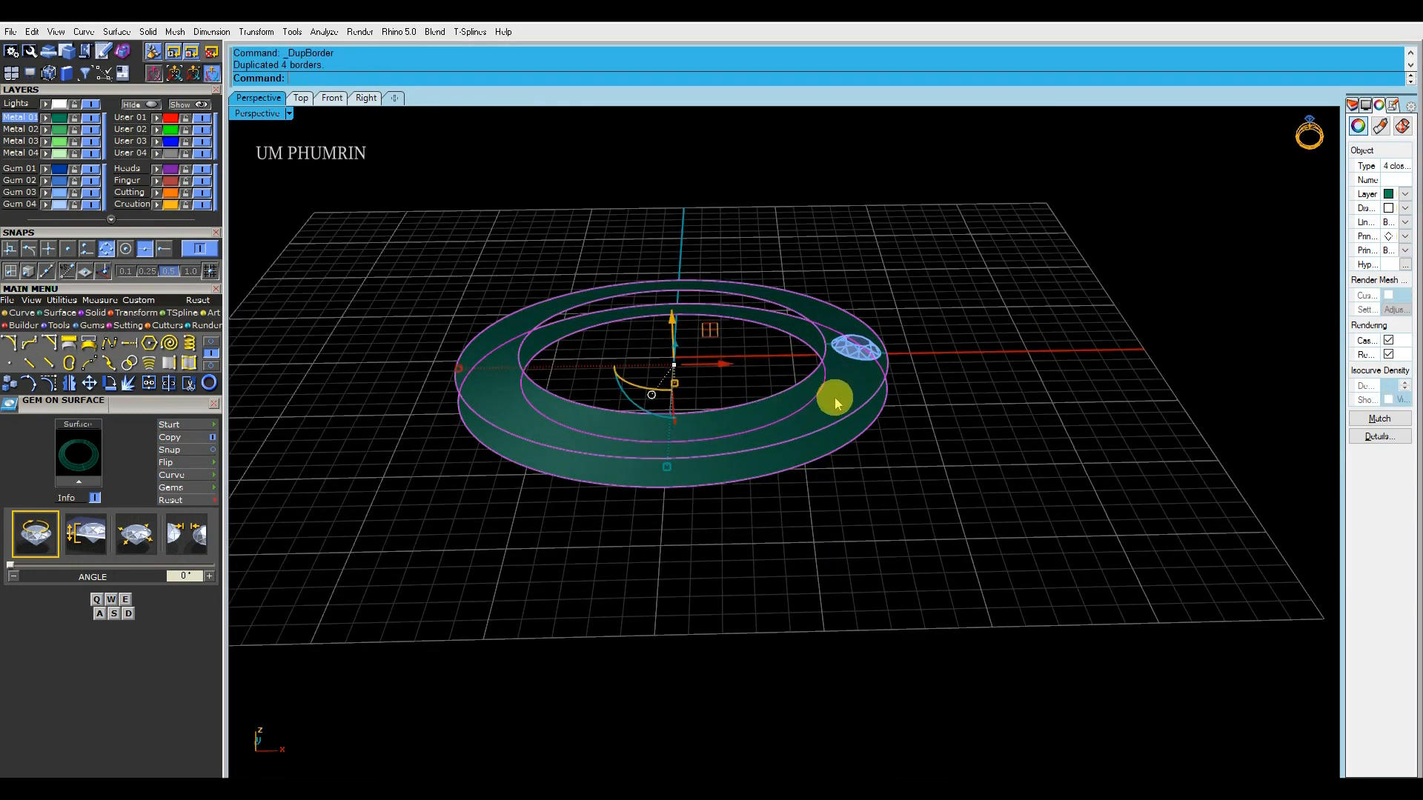
Loft the two inner border curves into the ring's inner wall and delete those curves
ctrl+drag(938, 467, 873, 407)
right_drag(874, 407, 877, 445)
text(Lo)
key(Return)
key(Return)
key(Return)
key(Delete)
Loft the two outer border curves into the ring's outer wall and delete those curves
drag(893, 473, 745, 409)
ctrl+click(850, 455)
ctrl+click(846, 422)
text(lo)
key(Return)
key(Return)
key(Return)
key(Delete)
Join the four ring surfaces into one body and hide its isocurves
scroll(771, 406, down, 2)
text(jo)
key(Return)
click(1388, 401)
click(1037, 437)
right_drag(1001, 486, 969, 336)
right_drag(794, 474, 753, 473)
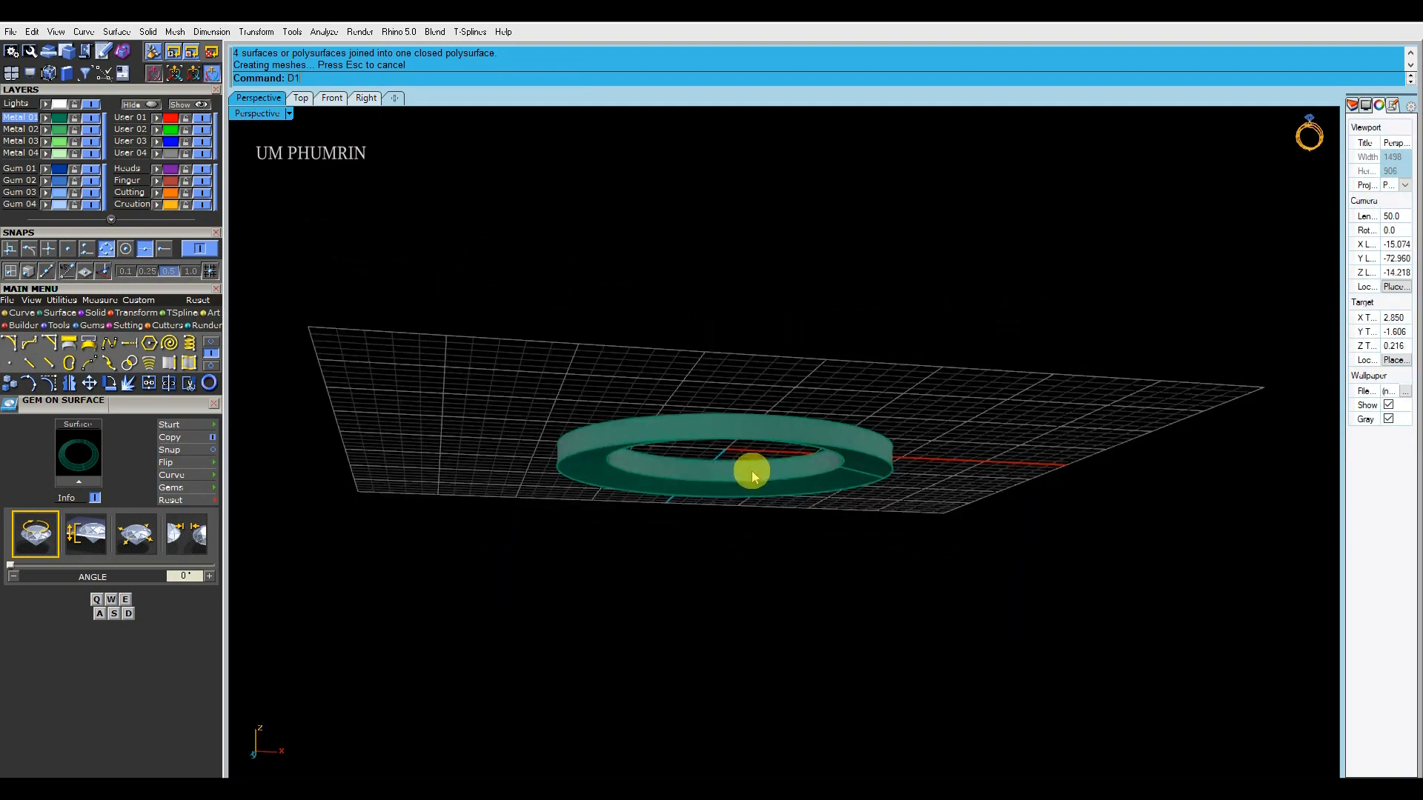
text(D1)
key(Return)
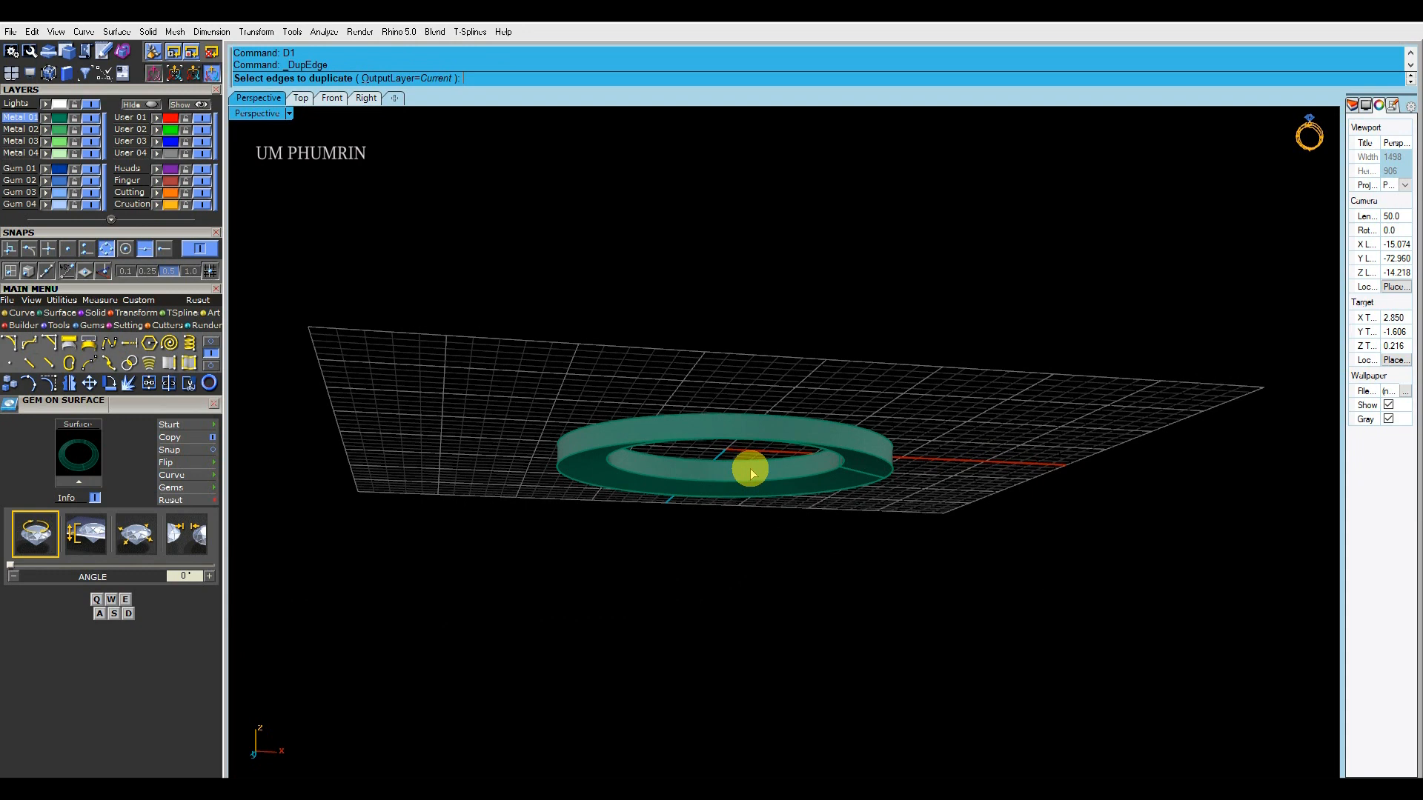
right_drag(750, 468, 814, 461)
key(Escape)
Undo the construction of the ring body back to the single lofted surface
key(ctrl+z)
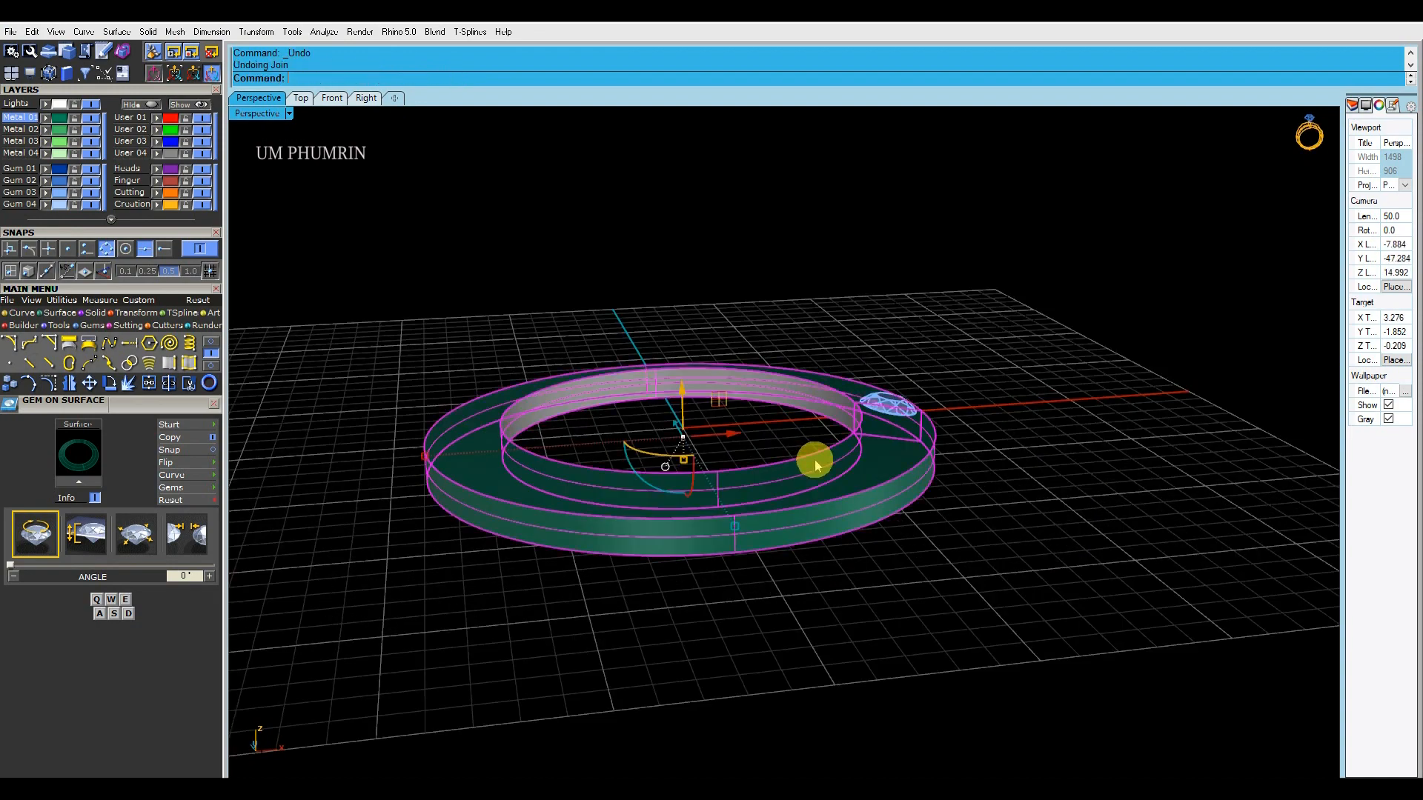
key(ctrl+z)
key(ctrl+z)
key(ctrl+z)
Copy the ring surface straight down farther than in the first attempt, and duplicate the borders of both surfaces
right_drag(856, 457, 692, 391)
click(689, 377)
text(-1)
key(Return)
right_drag(689, 375, 860, 464)
Loft the upper and lower inner border curves to form the ring's inner wall
ctrl+drag(1034, 547, 902, 478)
right_drag(902, 478, 911, 491)
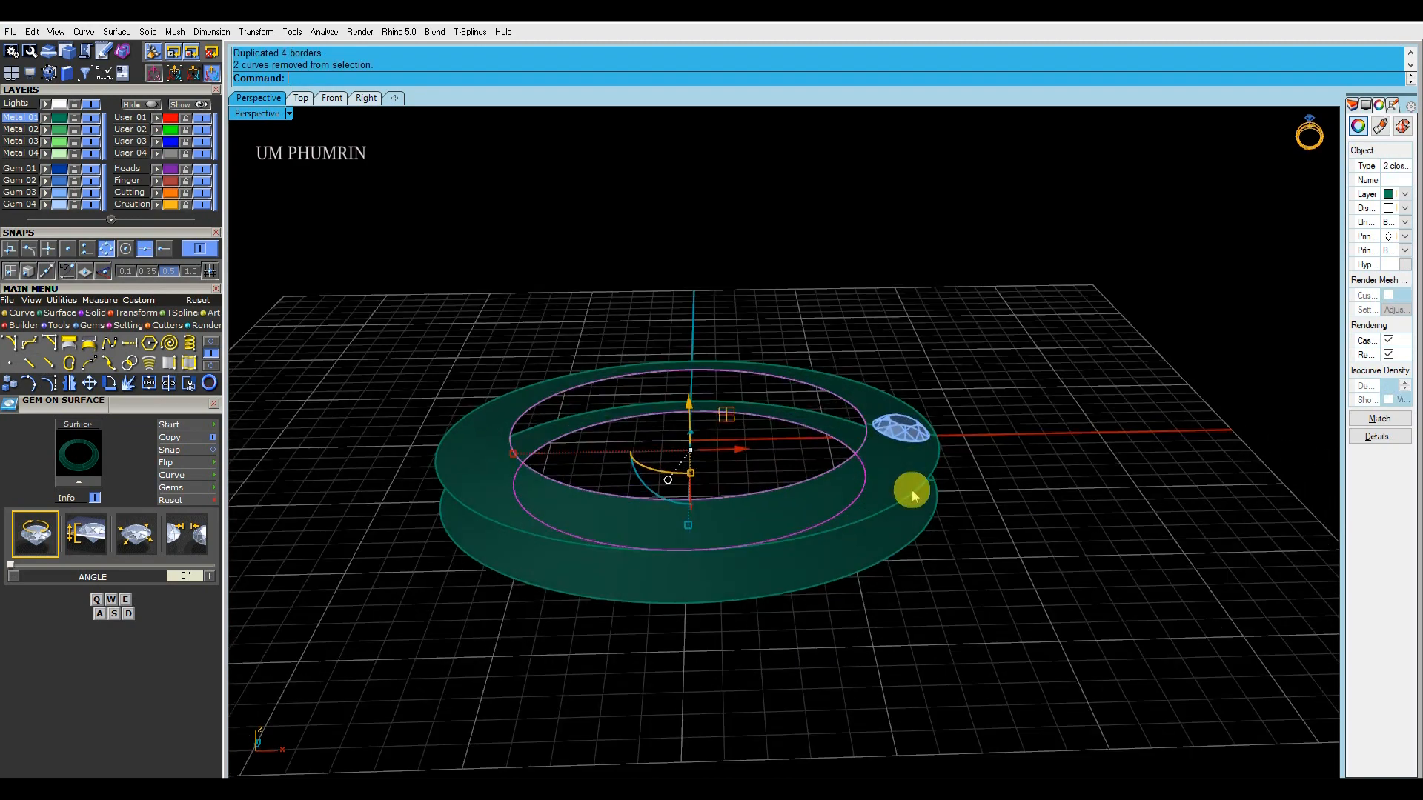
text(loft)
key(Return)
key(Return)
key(Return)
Loft the upper and lower outer border curves into the ring's outer wall and delete those curves
drag(986, 549, 910, 490)
ctrl+click(913, 514)
ctrl+click(902, 481)
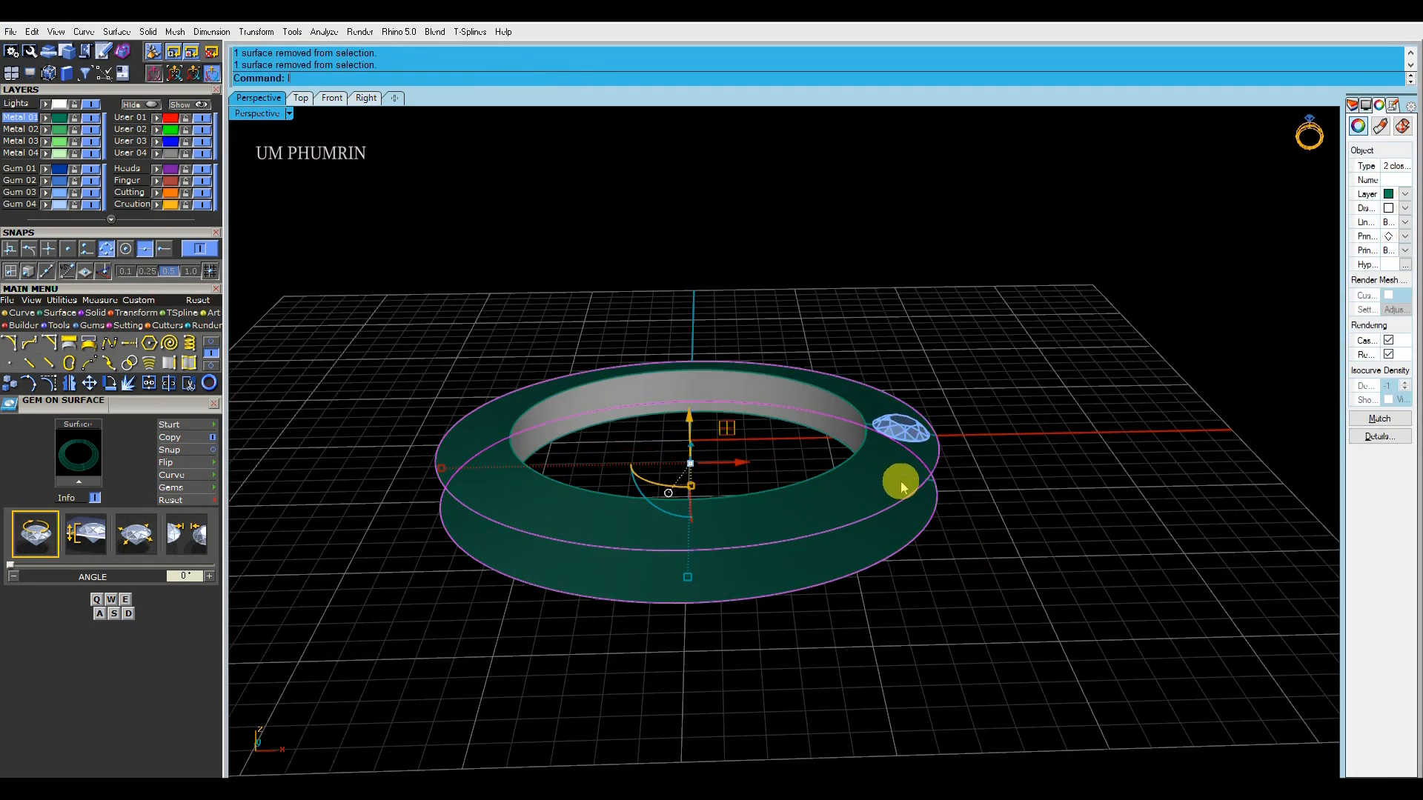
key(Delete)
Join the top, bottom, inner and outer surfaces into one closed ring and hide its isocurves
scroll(901, 481, down, 3)
drag(840, 478, 832, 469)
mouse_move(919, 497)
right_down()
mouse_move(982, 406)
mouse_move(938, 446)
mouse_move(914, 441)
mouse_move(893, 557)
mouse_move(932, 483)
right_up()
click(983, 406)
drag(1013, 549, 853, 466)
right_drag(852, 466, 917, 436)
key(ctrl+j)
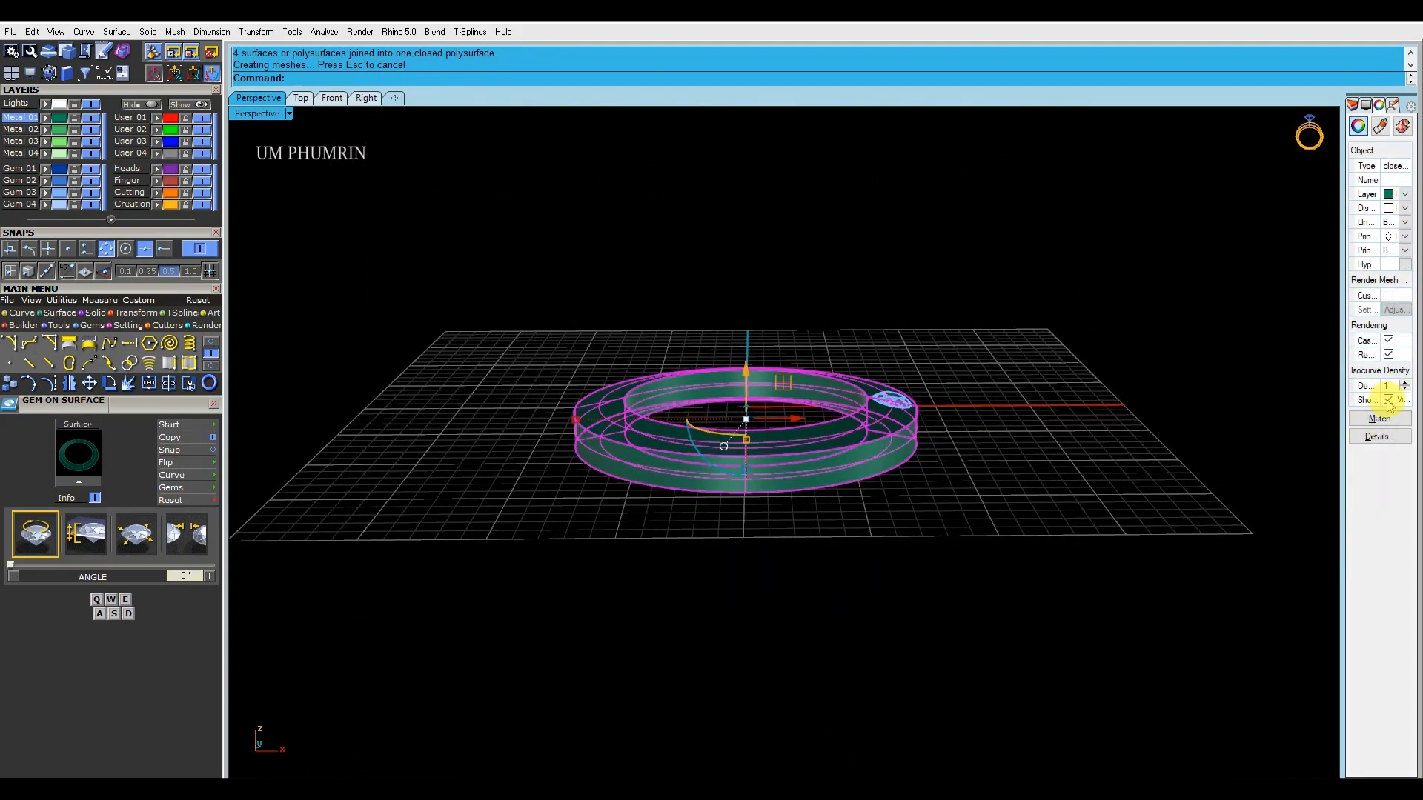
click(994, 476)
Save the file and store the ring and gem together in project slot 106
right_drag(994, 477, 683, 368)
key(ctrl+s)
click(300, 98)
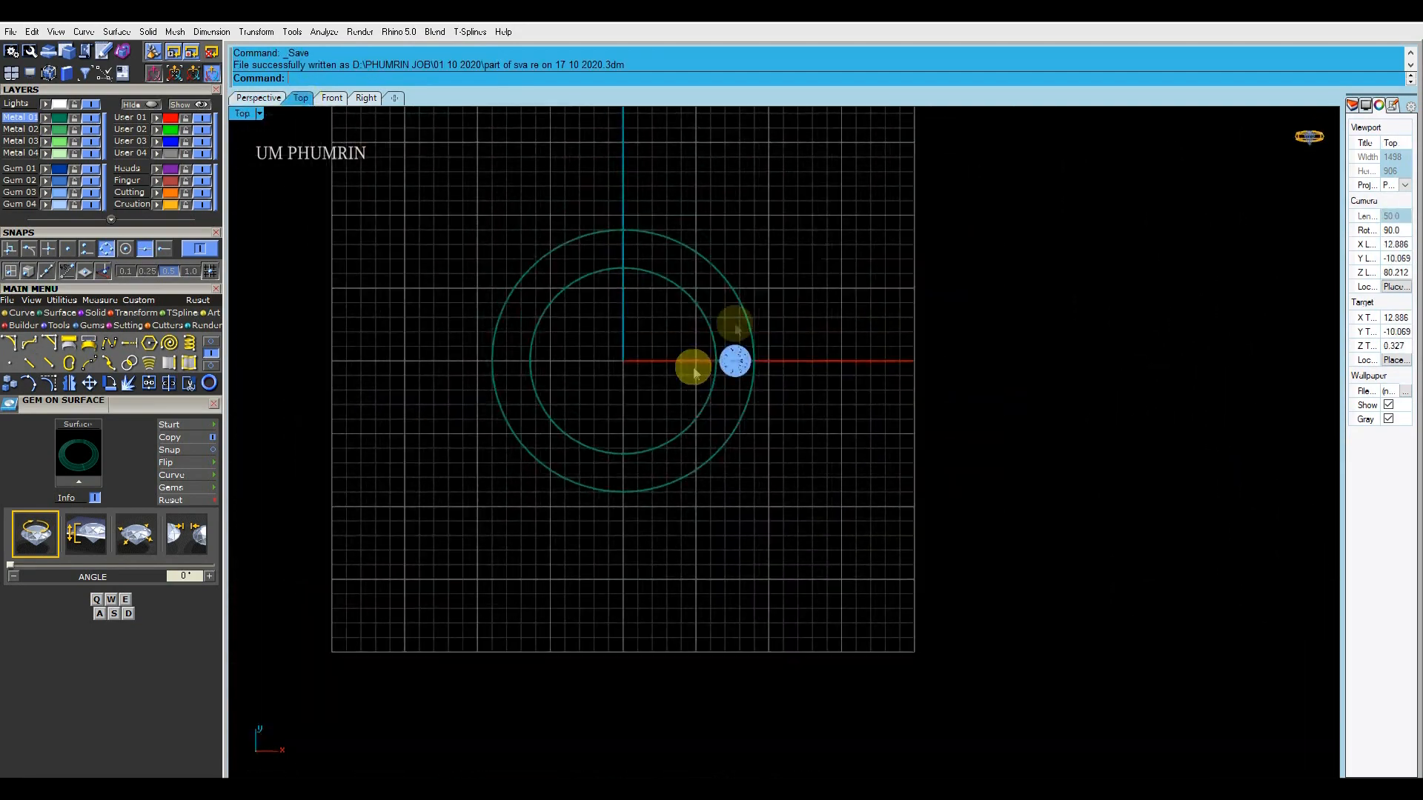
key(ctrl+a)
scroll(165, 140, up, 5)
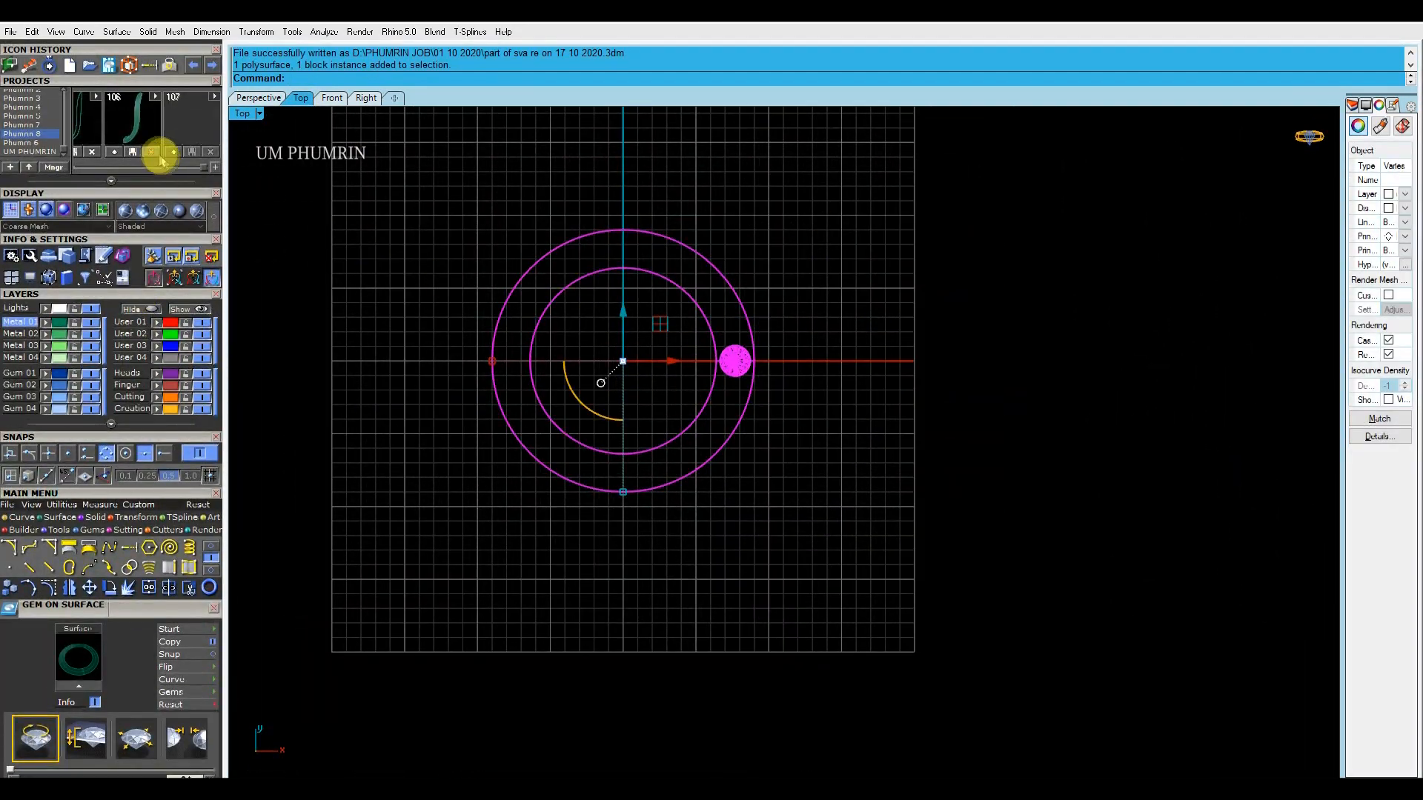
click(117, 152)
right_drag(436, 200, 540, 222)
click(300, 99)
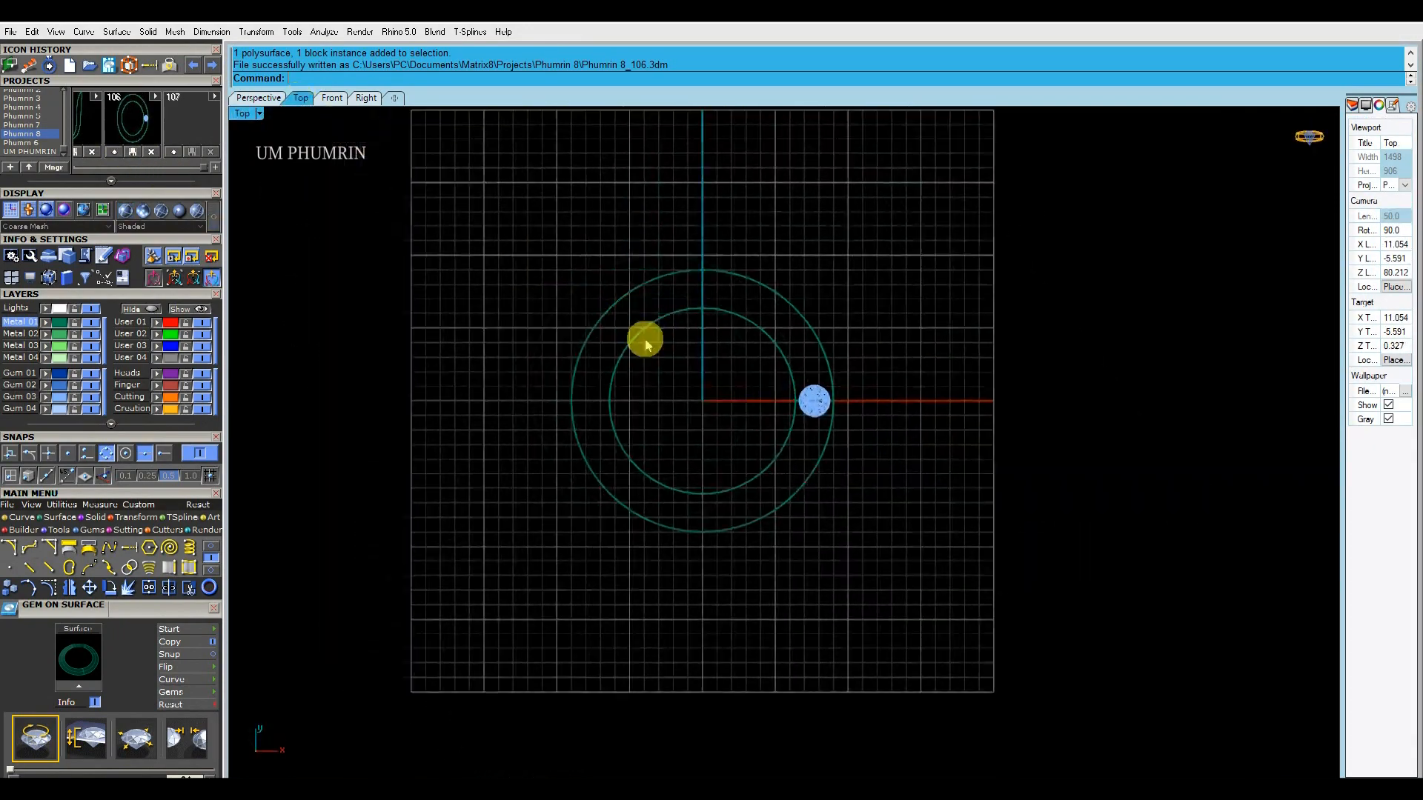
scroll(624, 382, up, 2)
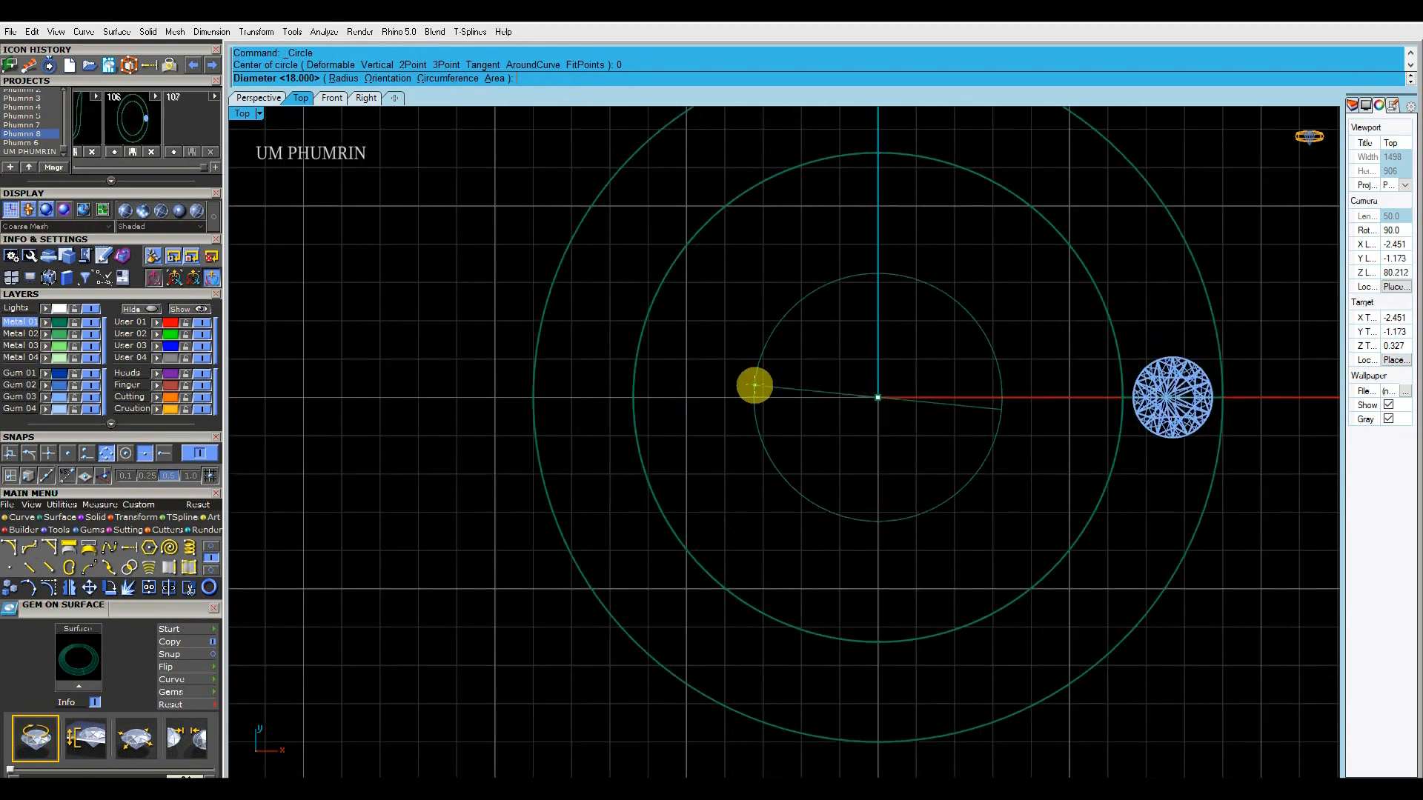
scroll(945, 389, up, 3)
click(945, 387)
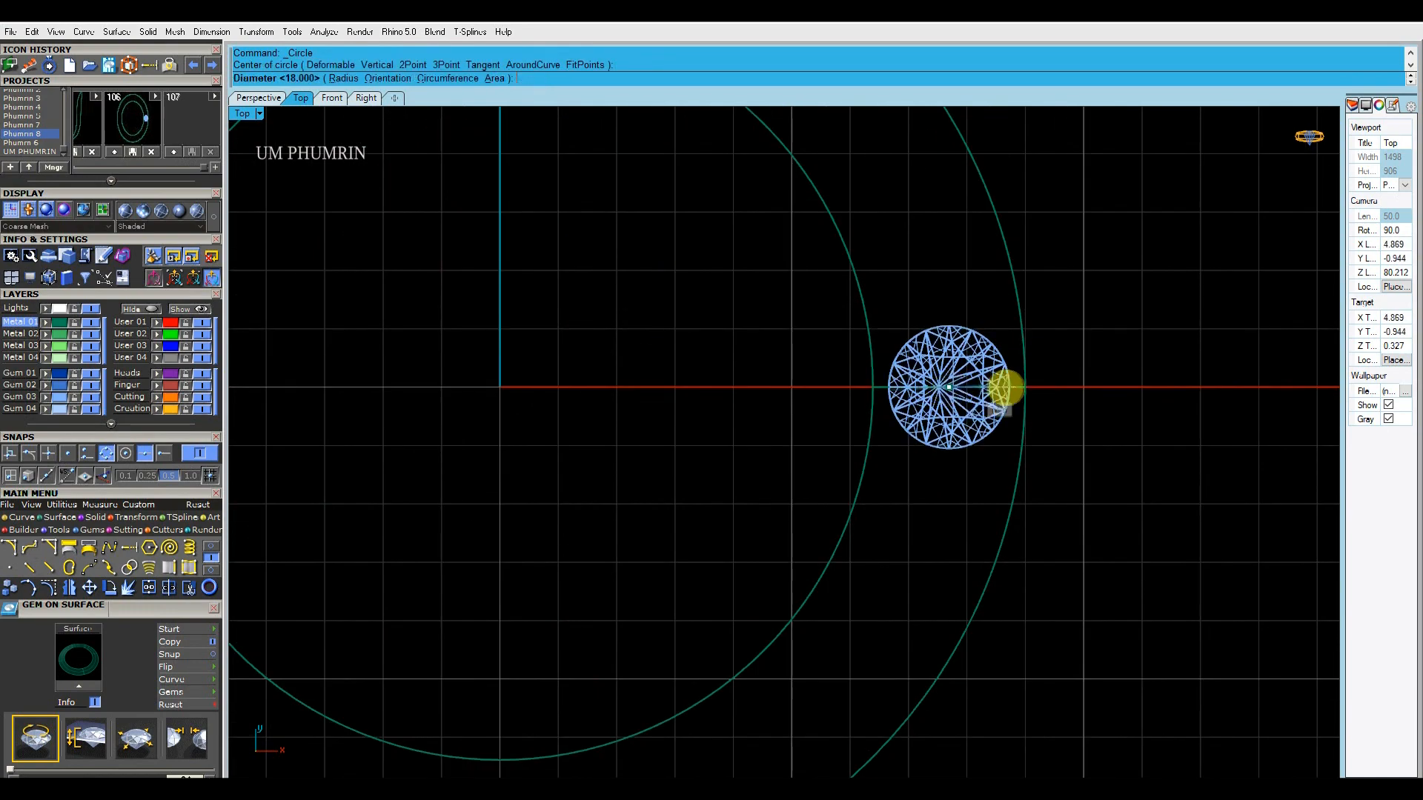
click(1027, 386)
scroll(1027, 386, down, 5)
Measure the width of the ring band opposite the gem in the Top view
text(d)
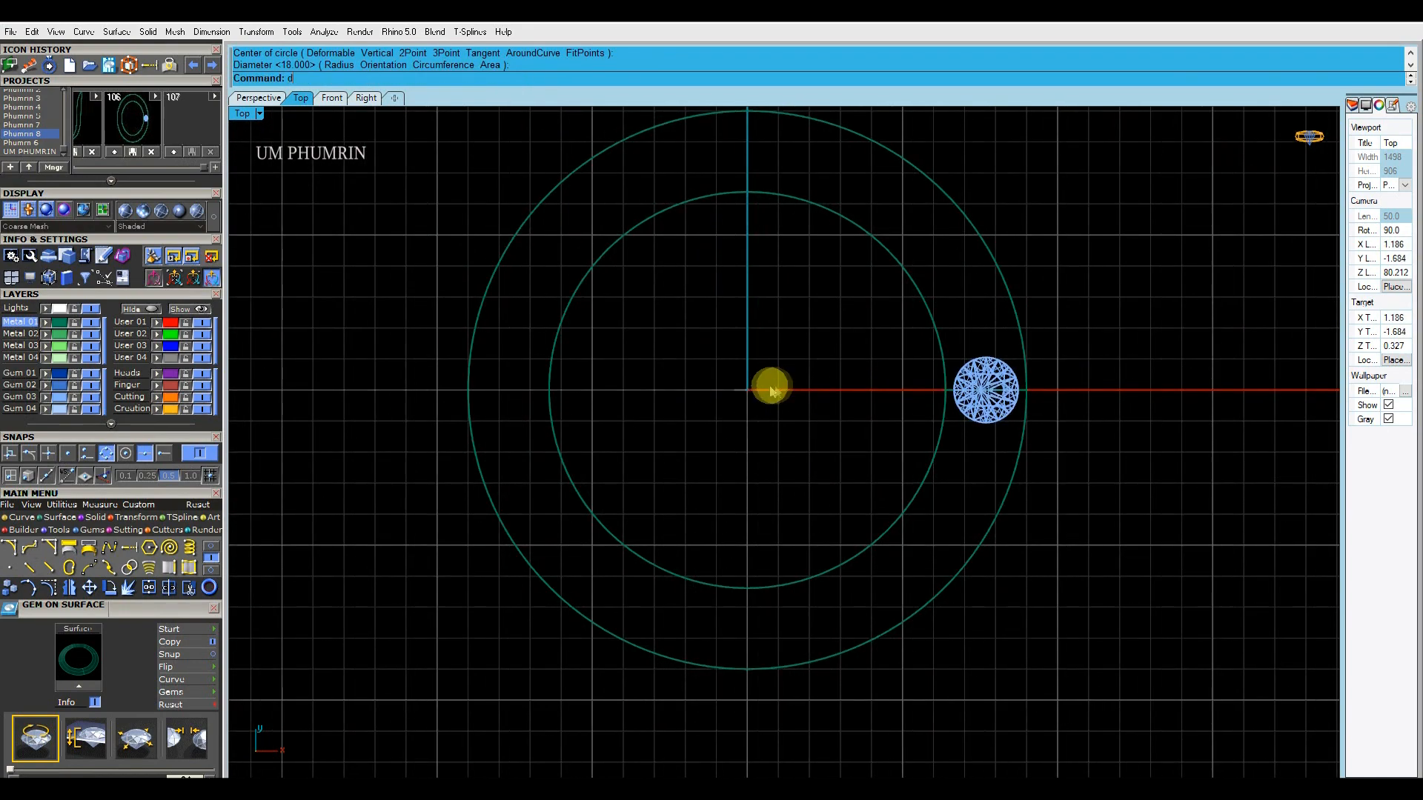
text(a)
scroll(614, 390, up, 2)
key(Return)
click(533, 385)
click(435, 390)
key(Escape)
Draw a circle with a diameter of 2.6 at the origin
scroll(764, 393, down, 3)
text(c)
key(Return)
click(788, 407)
text(2.6)
key(Return)
Move the 2.6 circle along the X axis into the ring band opposite the gem, touching both edges
click(764, 387)
scroll(764, 387, up, 2)
drag(764, 387, 498, 369)
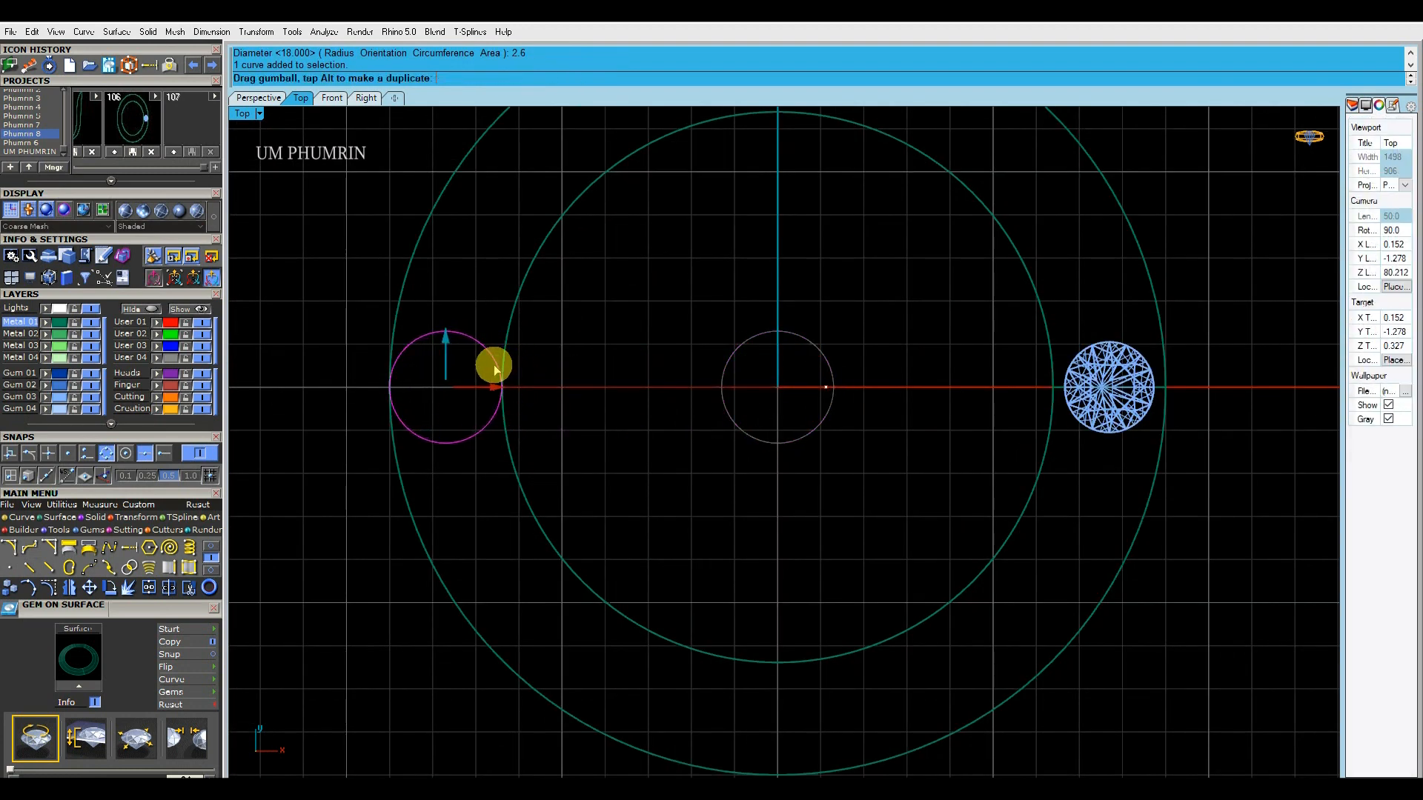
drag(494, 366, 493, 365)
scroll(445, 340, up, 8)
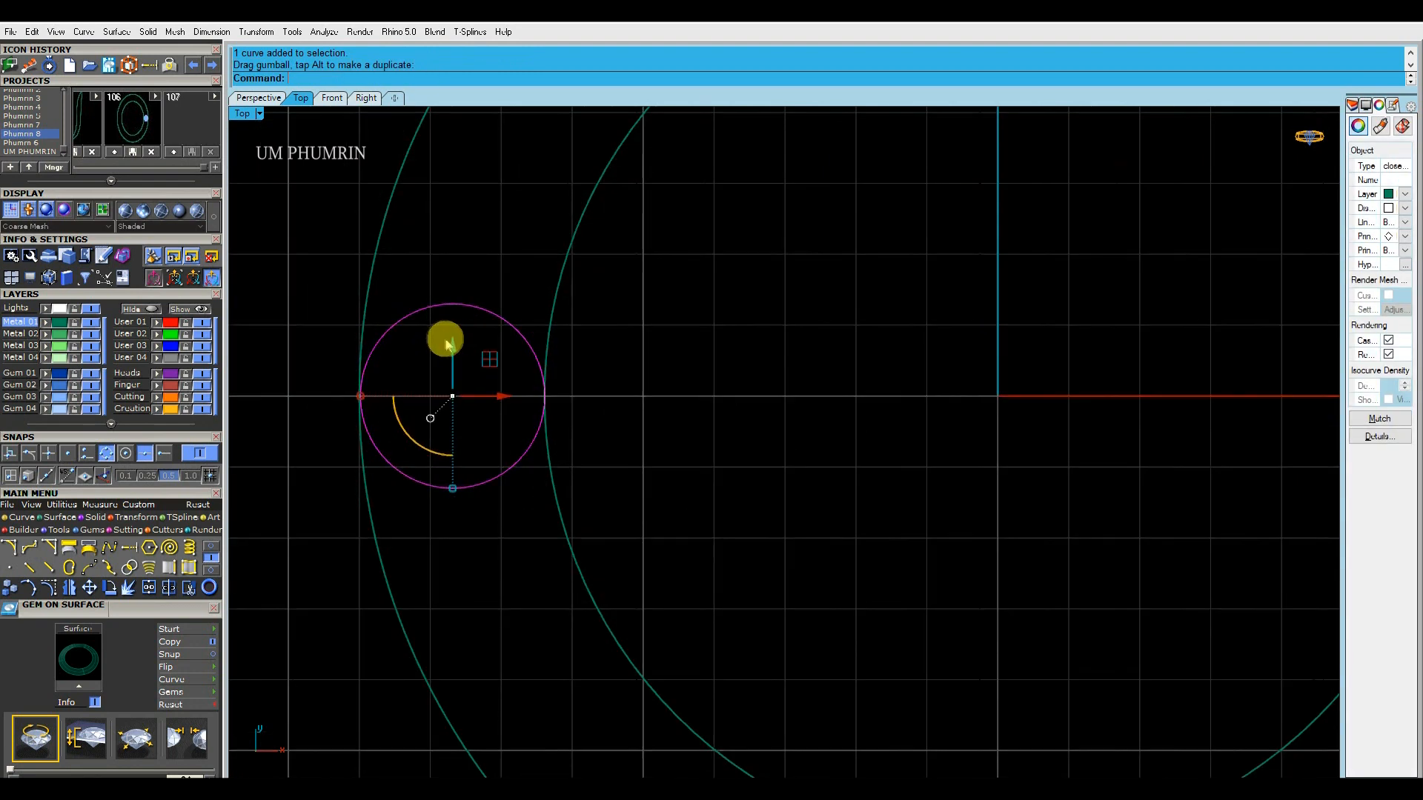
drag(697, 411, 676, 403)
scroll(673, 380, down, 6)
Extrude the circle vertically to both sides through the ring band and delete the source circle
click(269, 98)
right_drag(679, 423, 630, 403)
scroll(647, 393, up, 5)
scroll(647, 391, up, 3)
key(ctrl+e)
mouse_move(645, 465)
right_down()
mouse_move(643, 449)
mouse_move(635, 464)
right_up()
click(657, 571)
right_drag(657, 572, 693, 534)
key(Delete)
Cap the open ends of the extruded cylinder to make it a closed solid
click(701, 401)
scroll(730, 415, down, 3)
click(740, 420)
click(696, 382)
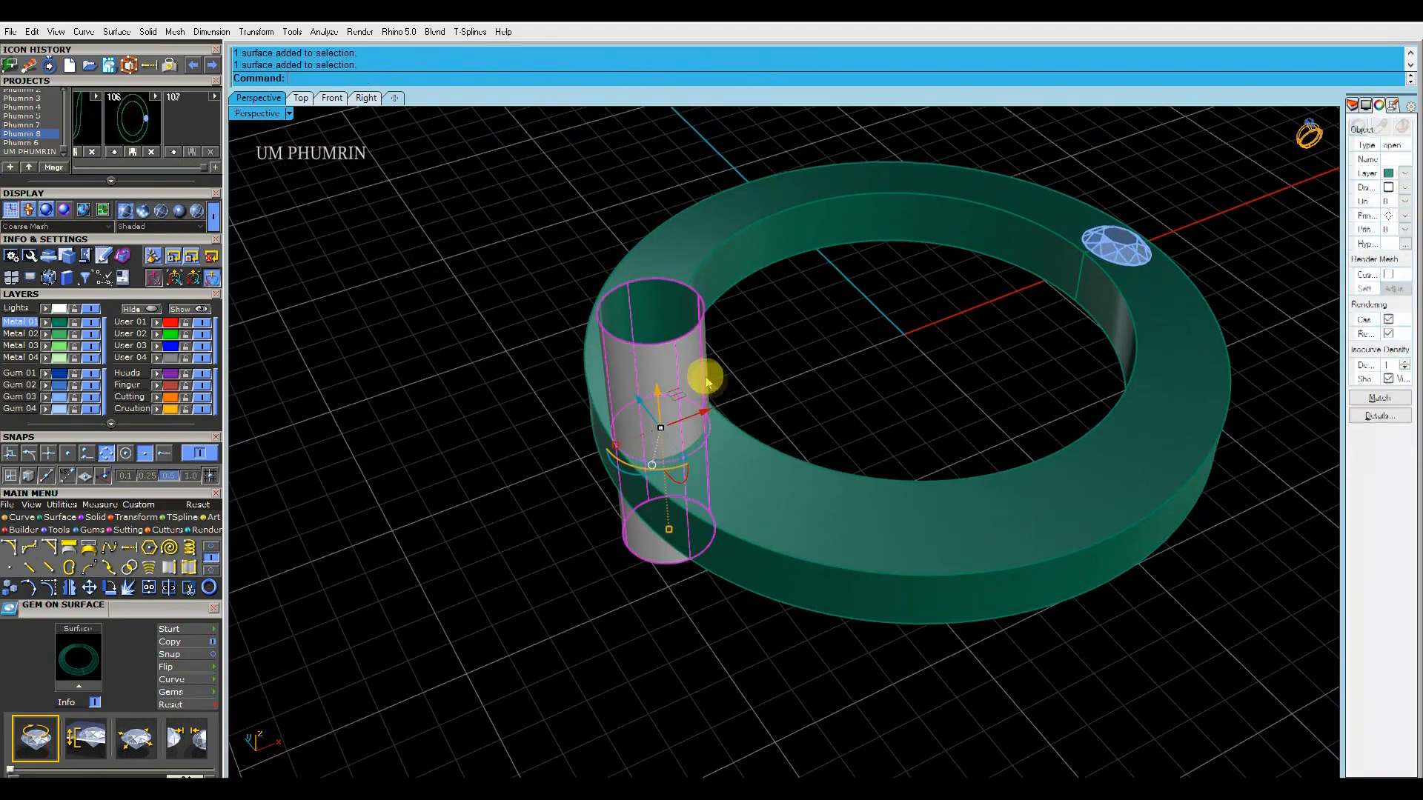
right_drag(696, 382, 717, 409)
text(ap)
key(Return)
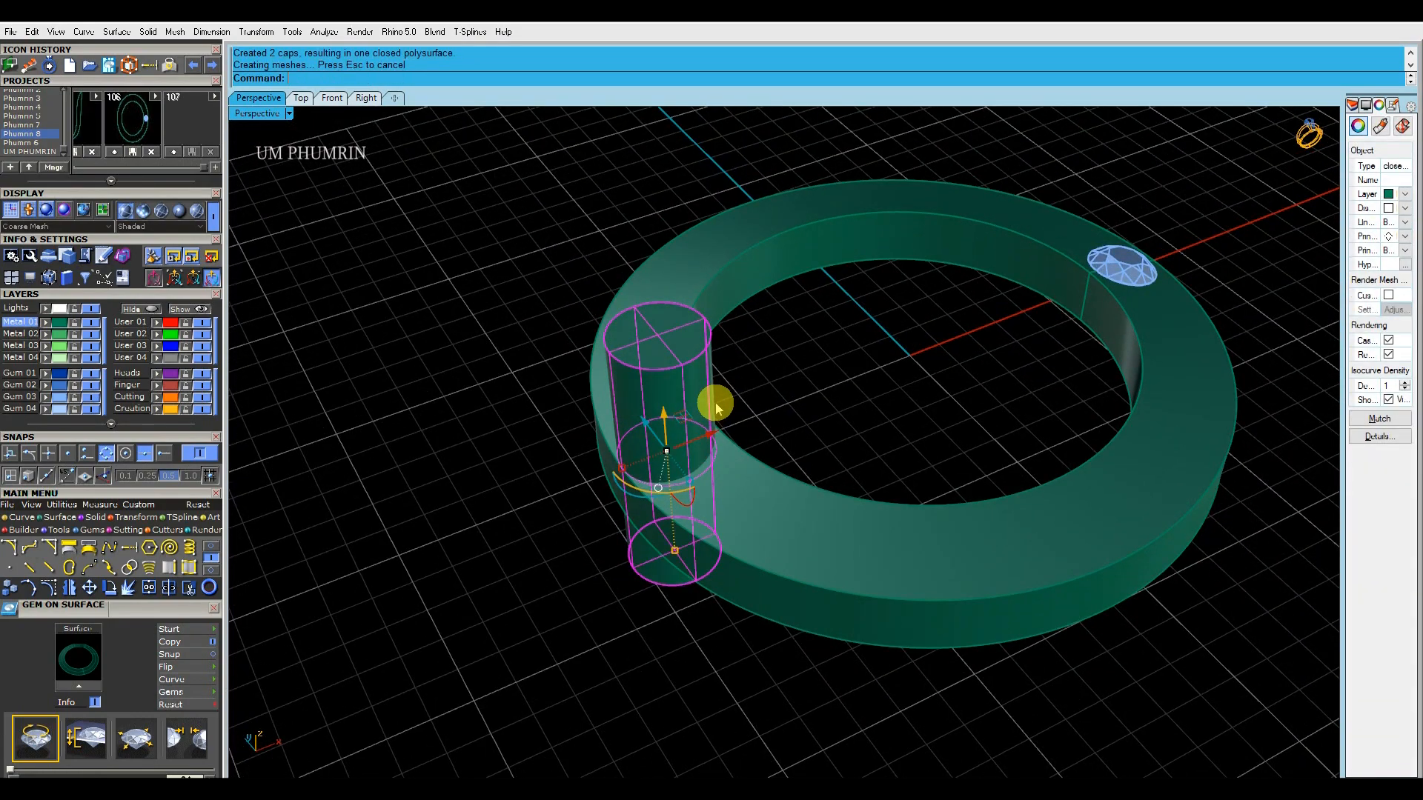
Draw a circle with a diameter of 0.8 centred on the cylinder, using the Center snap
click(301, 98)
key(Escape)
scroll(474, 311, down, 1)
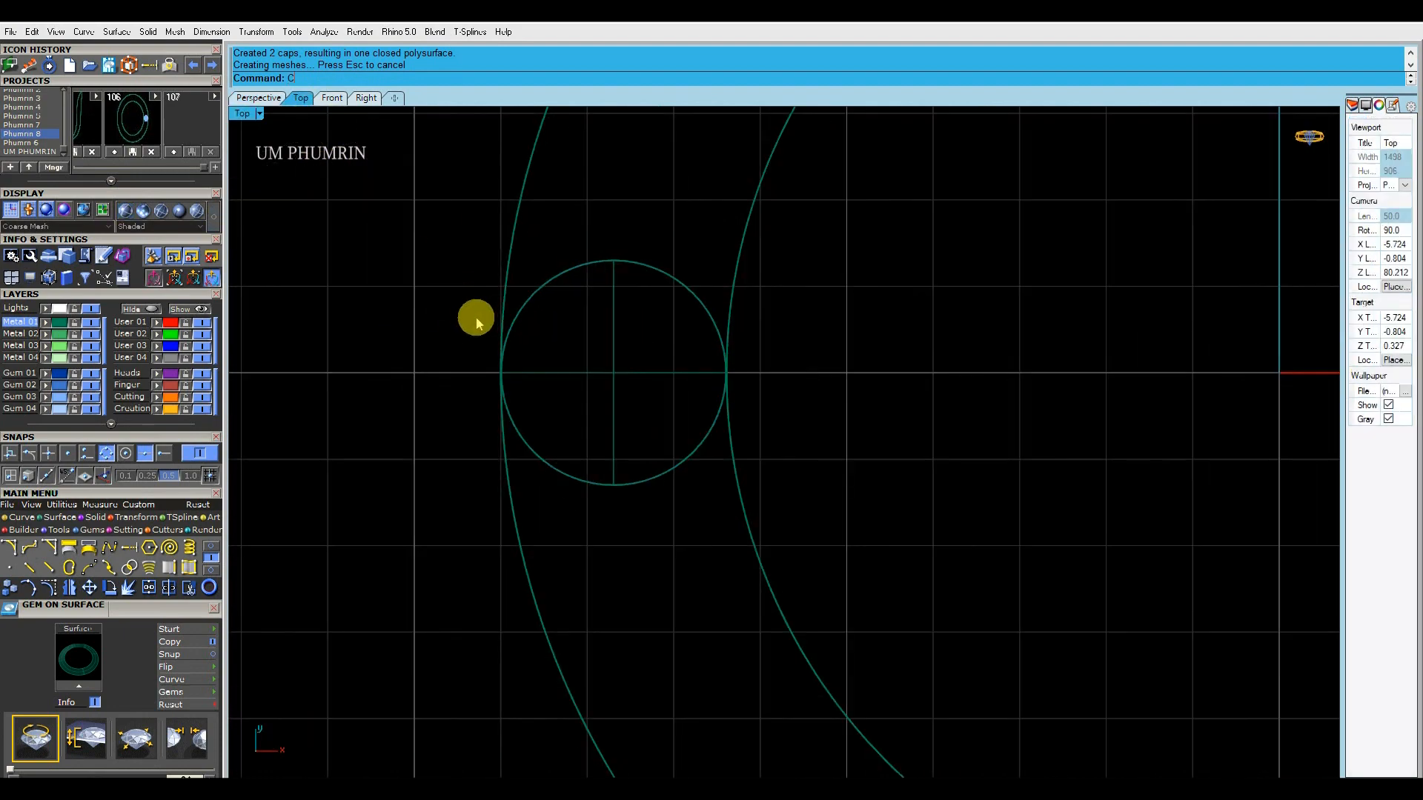
text(c)
key(Return)
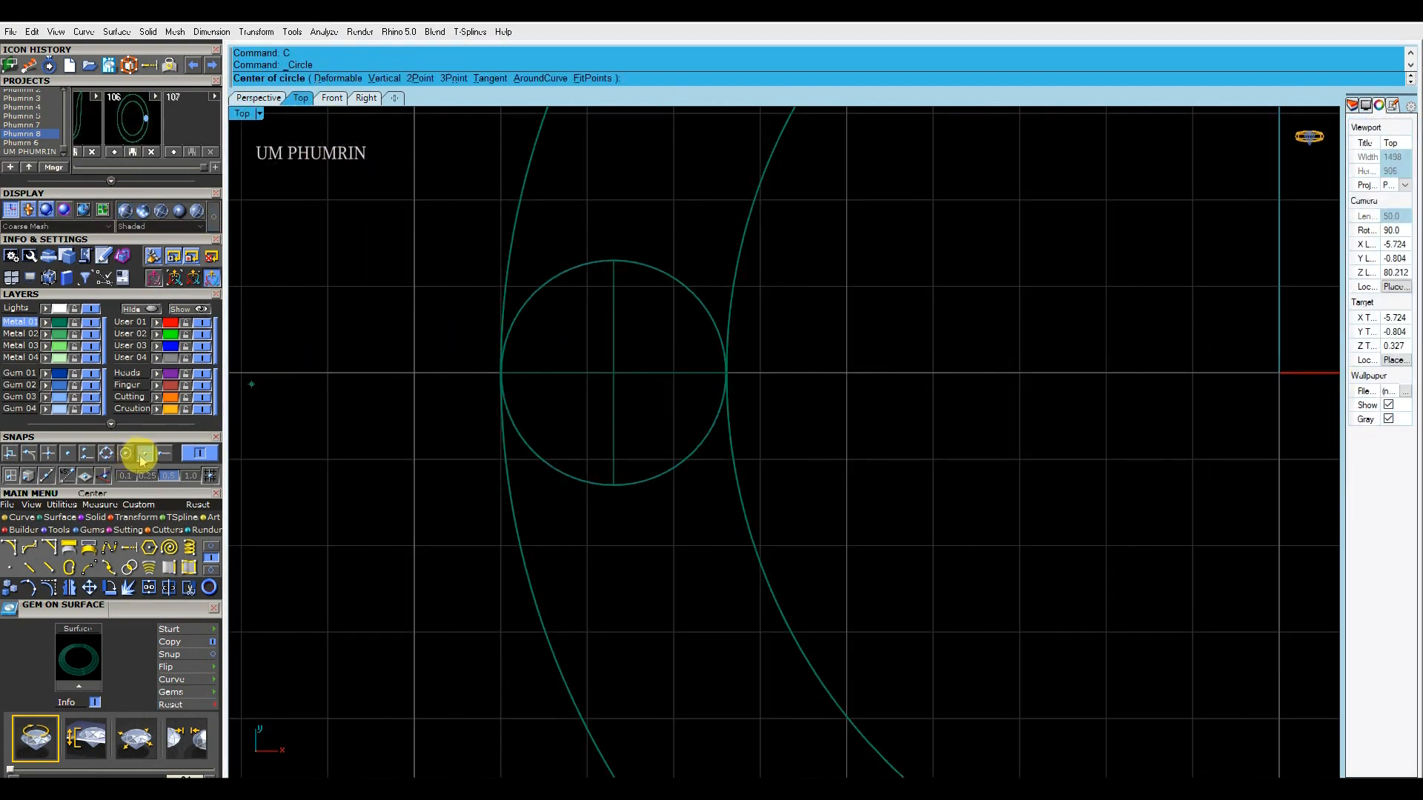
click(126, 454)
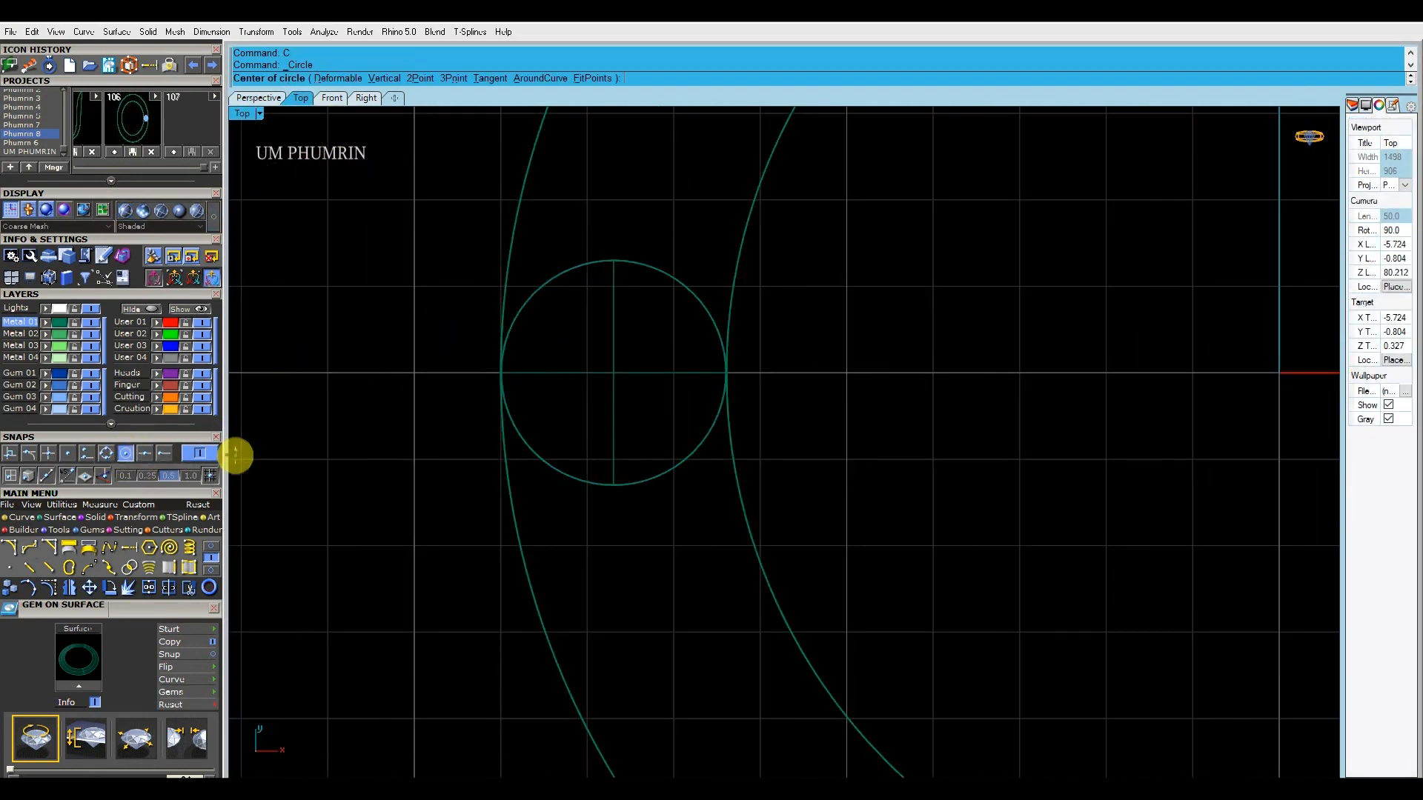
click(519, 427)
text(8)
key(Return)
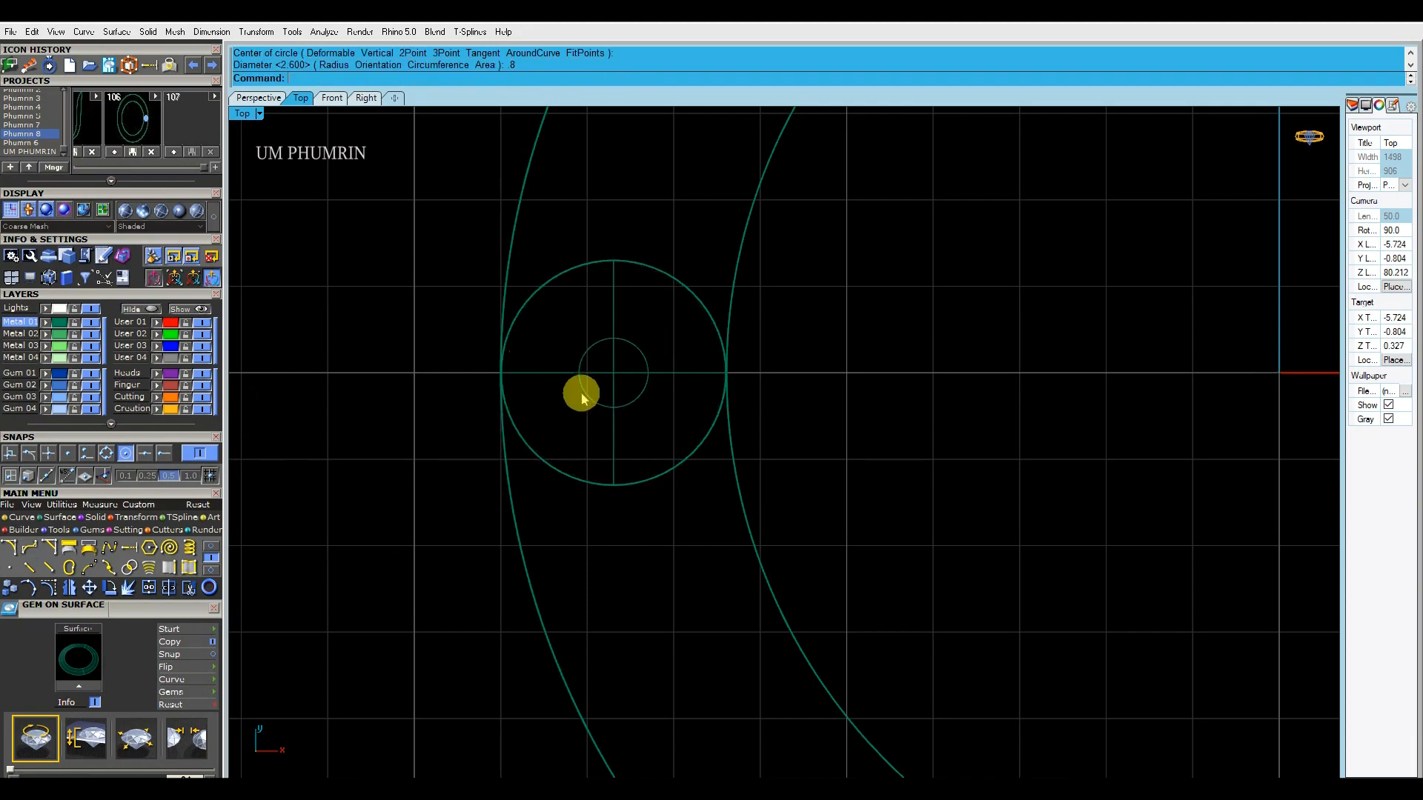
Extrude the 0.8 circle vertically to both sides so it passes completely through the cylinder
click(580, 396)
click(259, 97)
right_drag(693, 368, 614, 315)
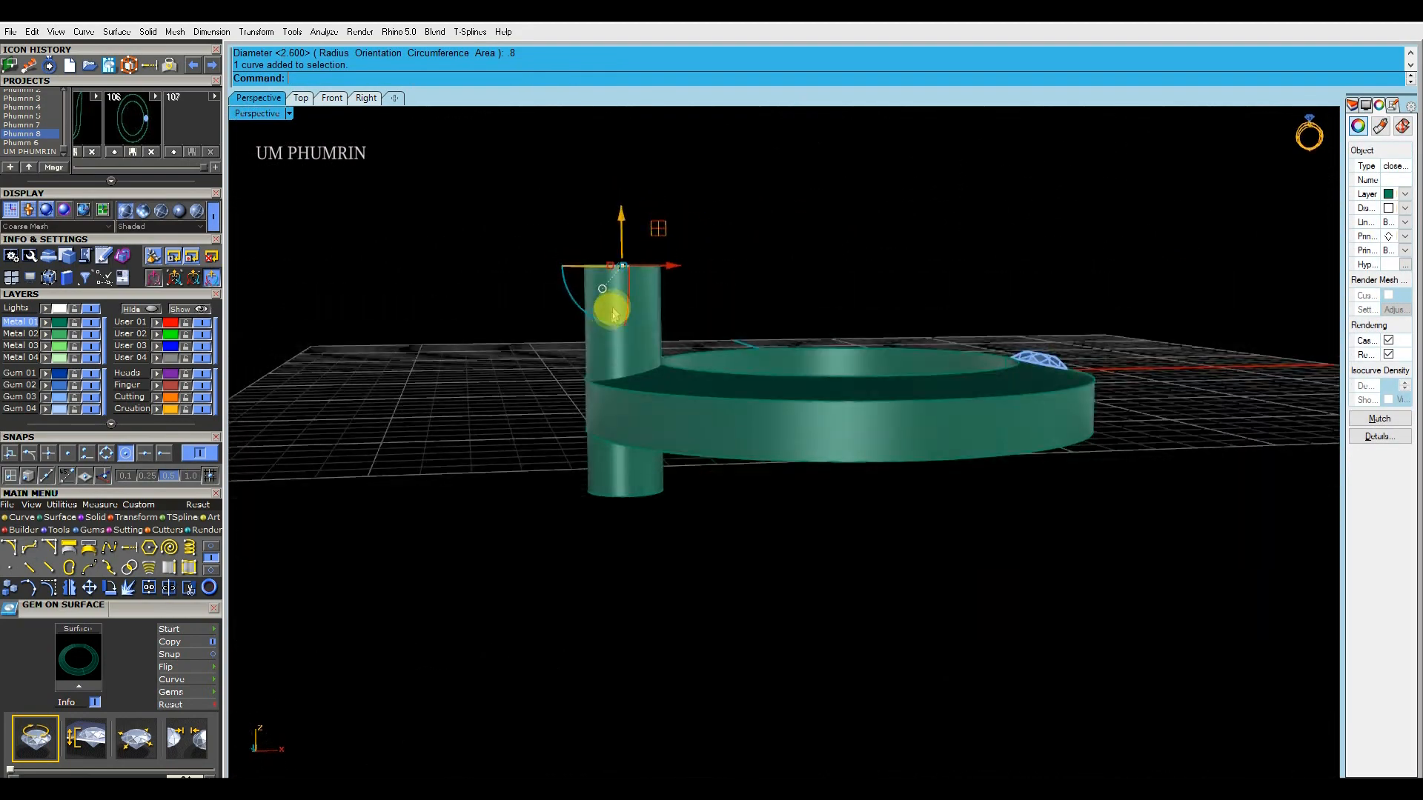
scroll(618, 326, up, 2)
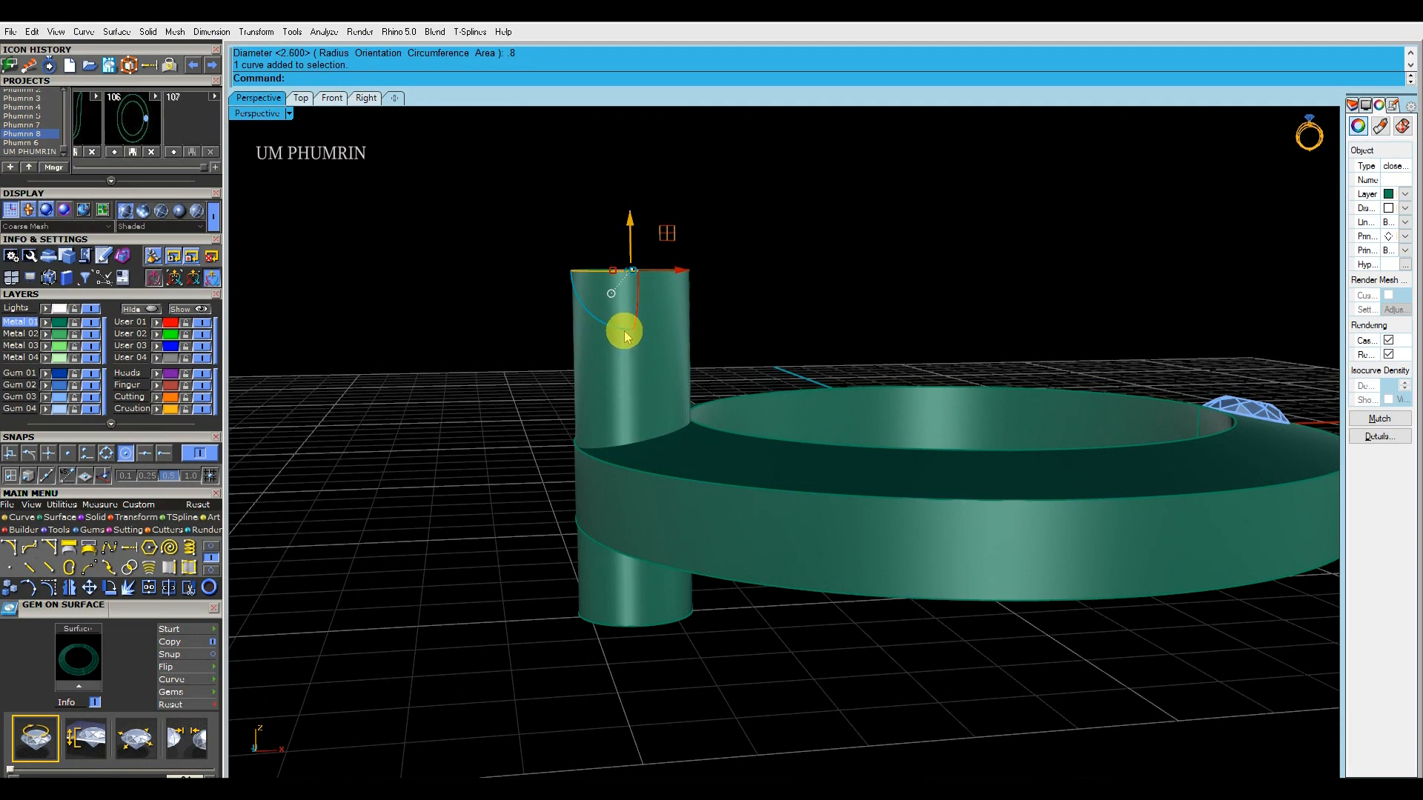
right_drag(625, 334, 679, 320)
scroll(675, 338, down, 2)
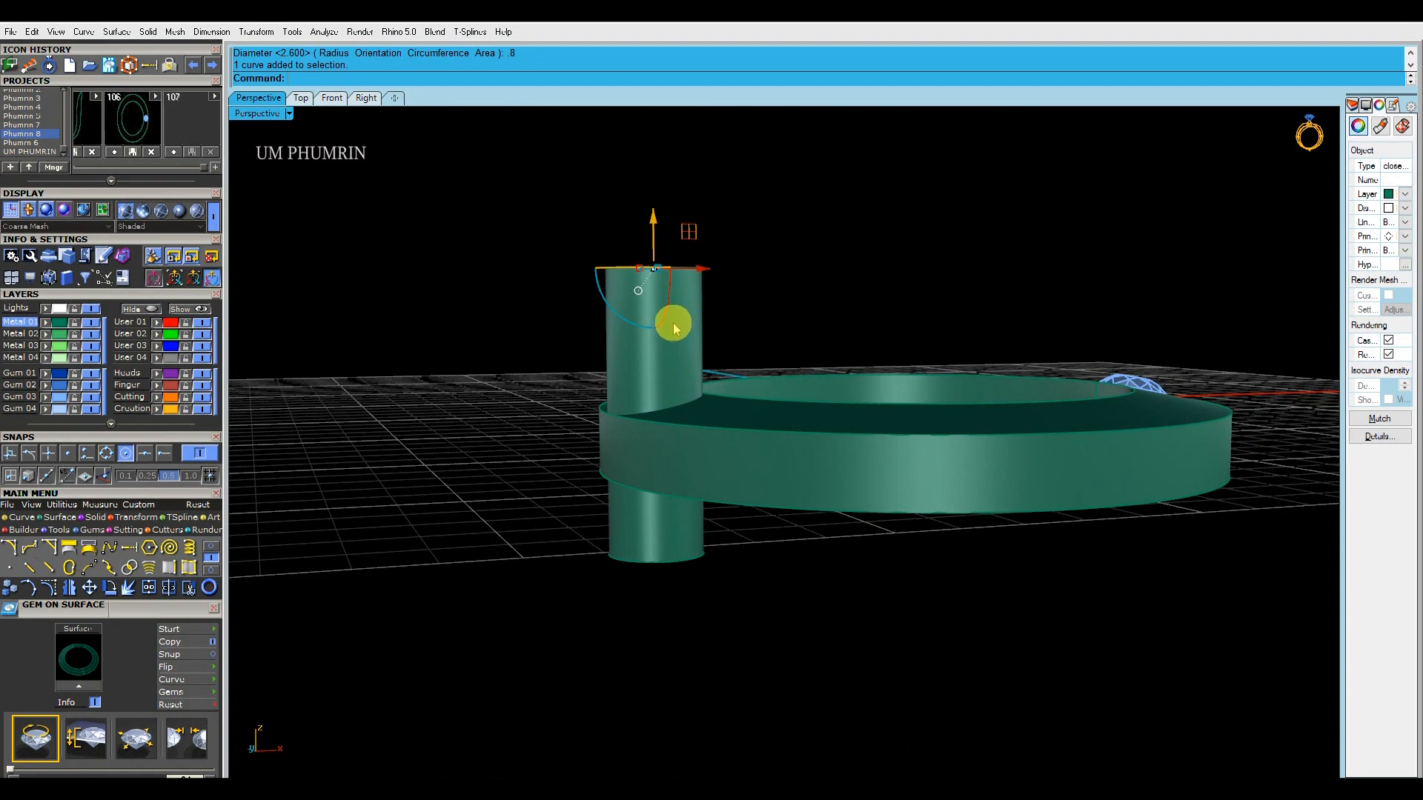
key(ctrl+e)
click(680, 642)
right_drag(684, 482, 706, 566)
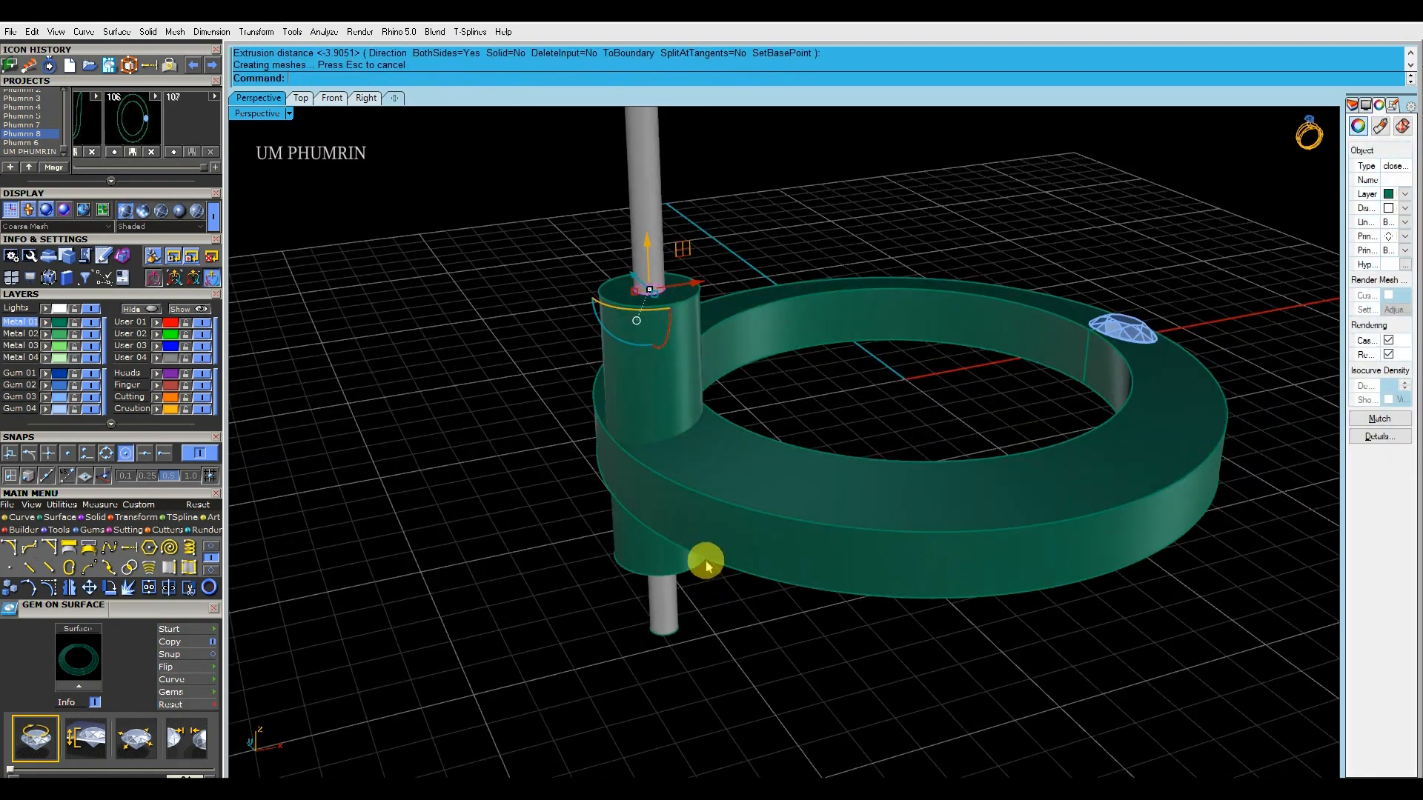
Cap the open ends of the thin extruded rod
click(659, 286)
right_drag(658, 286, 682, 381)
text(Casp)
key(Return)
text(Cap)
key(Return)
Subtract the thin rod from the cylinder with Boolean Difference to make a through hole
right_drag(693, 399, 704, 357)
click(705, 387)
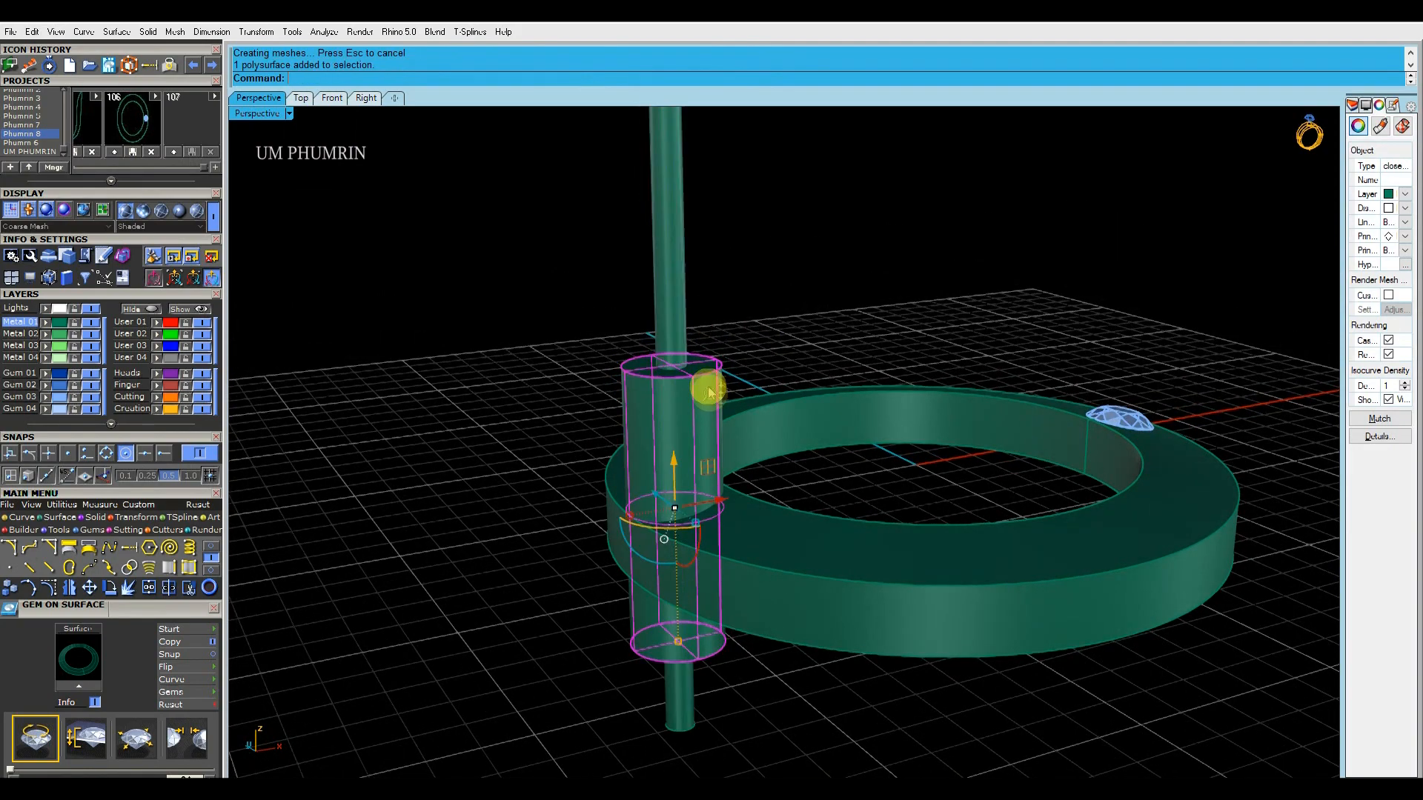
scroll(705, 389, down, 2)
text(bd)
key(Return)
right_drag(587, 330, 654, 436)
click(683, 390)
Extract a copy of the ring's top surface
scroll(735, 429, up, 3)
text(E)
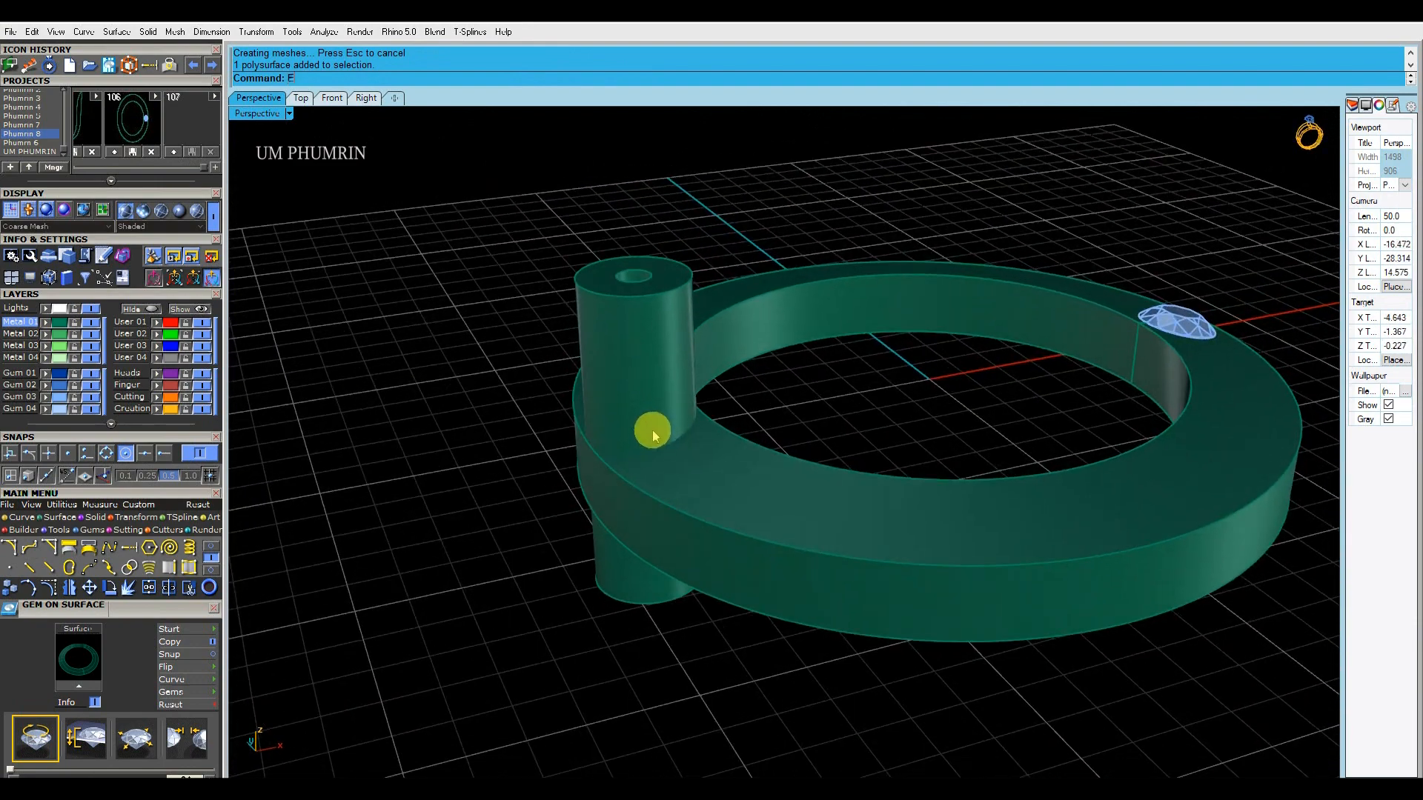
click(712, 451)
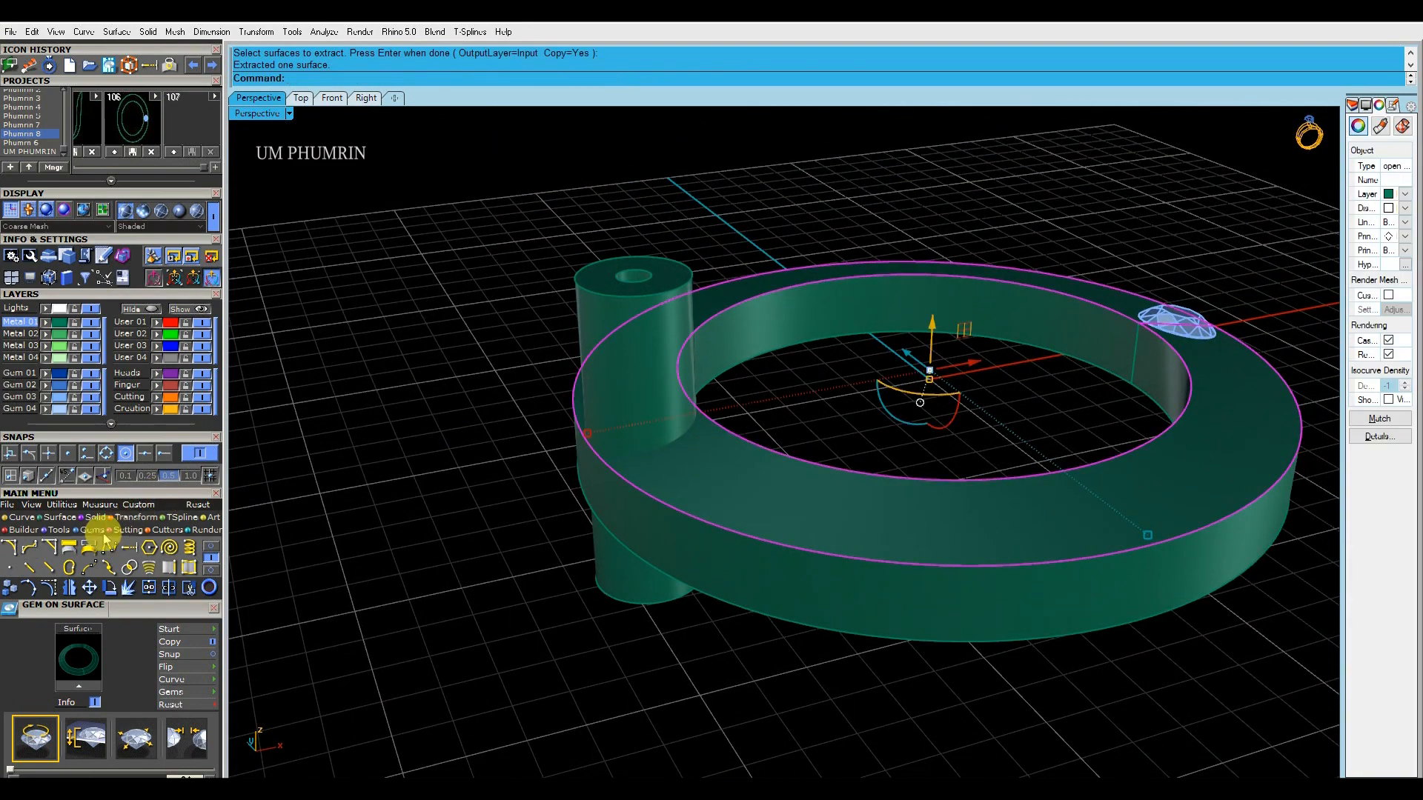
Extend the extracted copy of the ring's top surface beyond its outer edge by a factor of 1
click(61, 517)
click(70, 549)
click(615, 473)
key(Return)
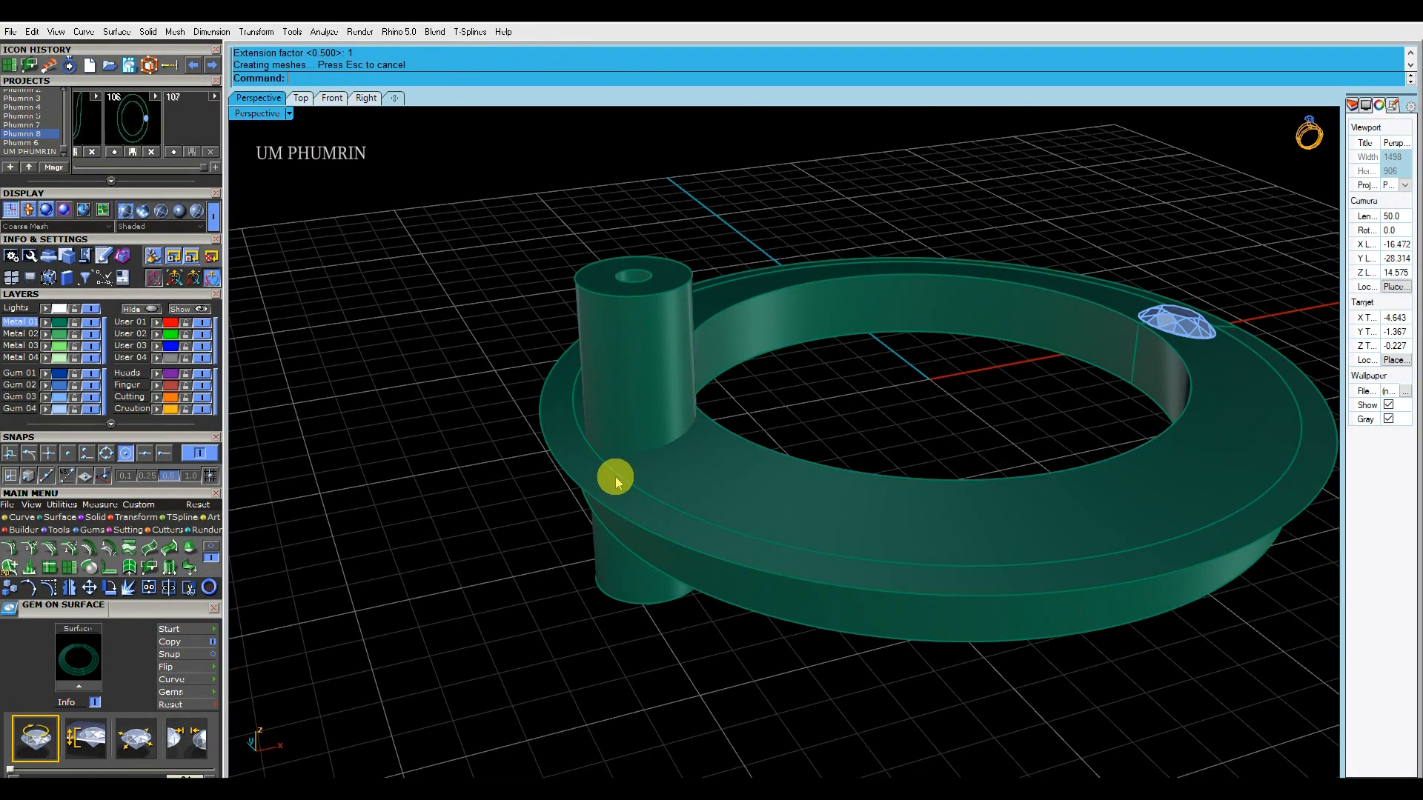
Flip the extended top surface's direction and trim the cylinder with it using Boolean Difference
click(746, 432)
shift+right_drag(746, 432, 675, 443)
text(Flip)
key(Return)
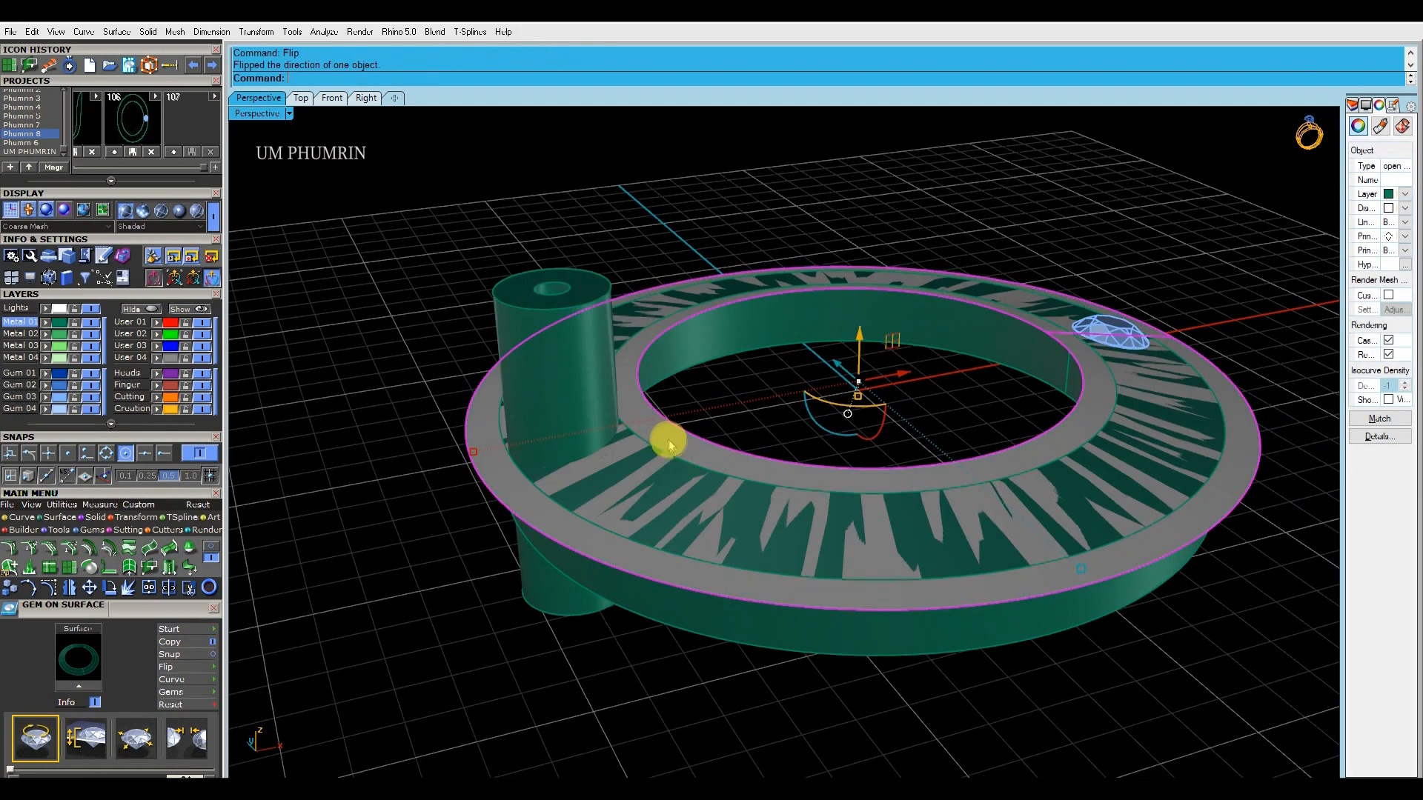
click(600, 408)
shift+right_drag(600, 409, 602, 441)
text(BD)
key(Return)
click(671, 449)
key(Return)
Extract a copy of the ring's bottom surface
right_drag(762, 440, 624, 423)
text(Ee)
key(Return)
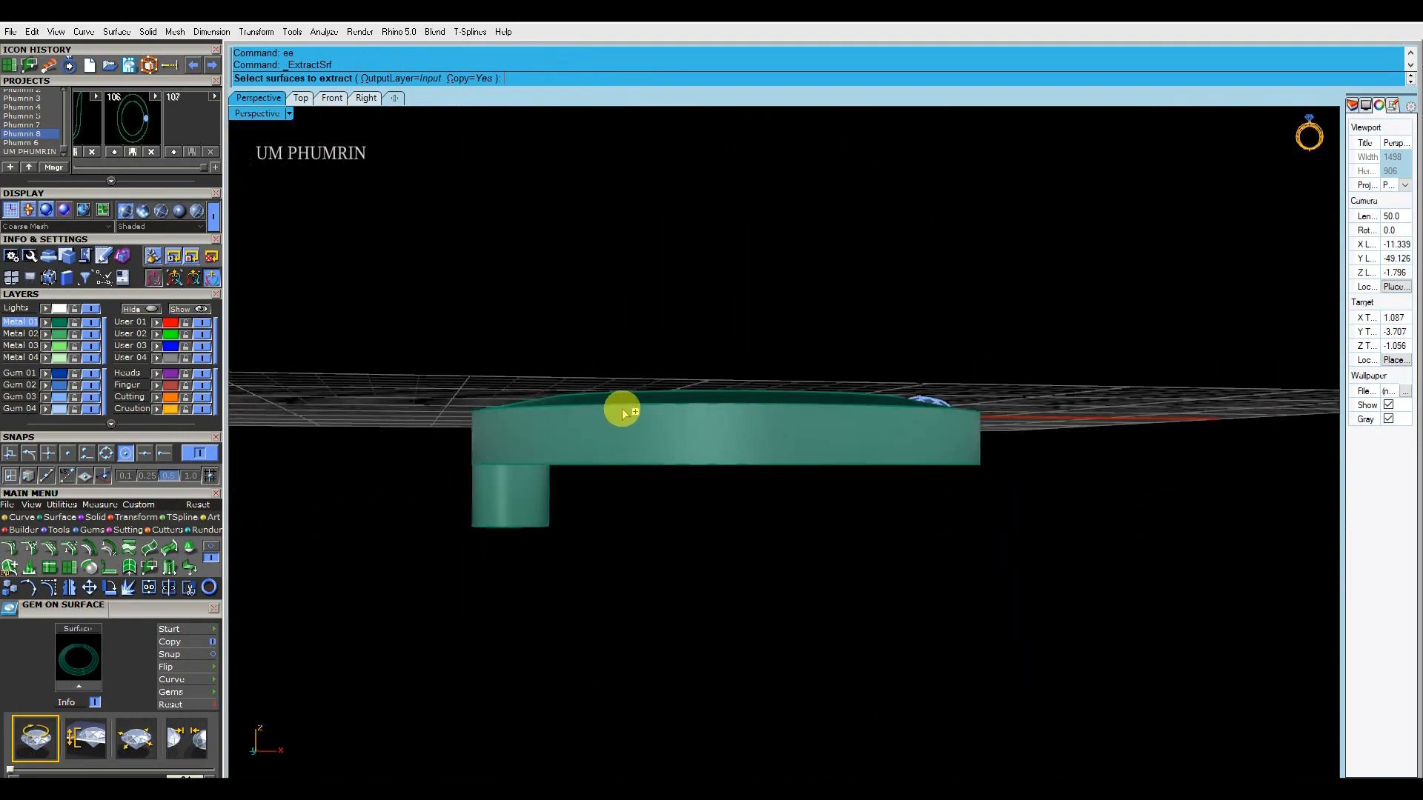
right_drag(629, 404, 567, 419)
click(563, 423)
key(Return)
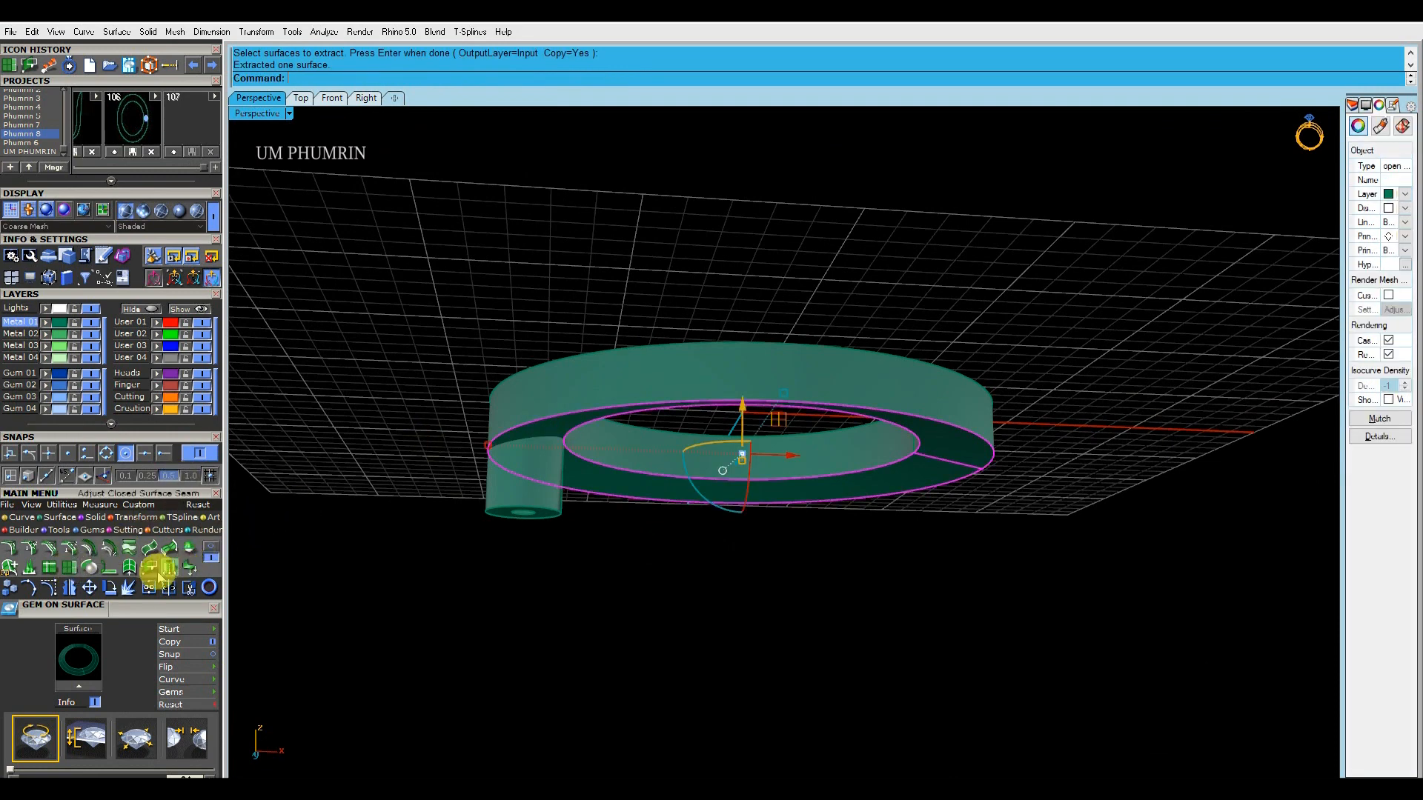
Extend the outer and inner edges of the extracted bottom surface
click(70, 569)
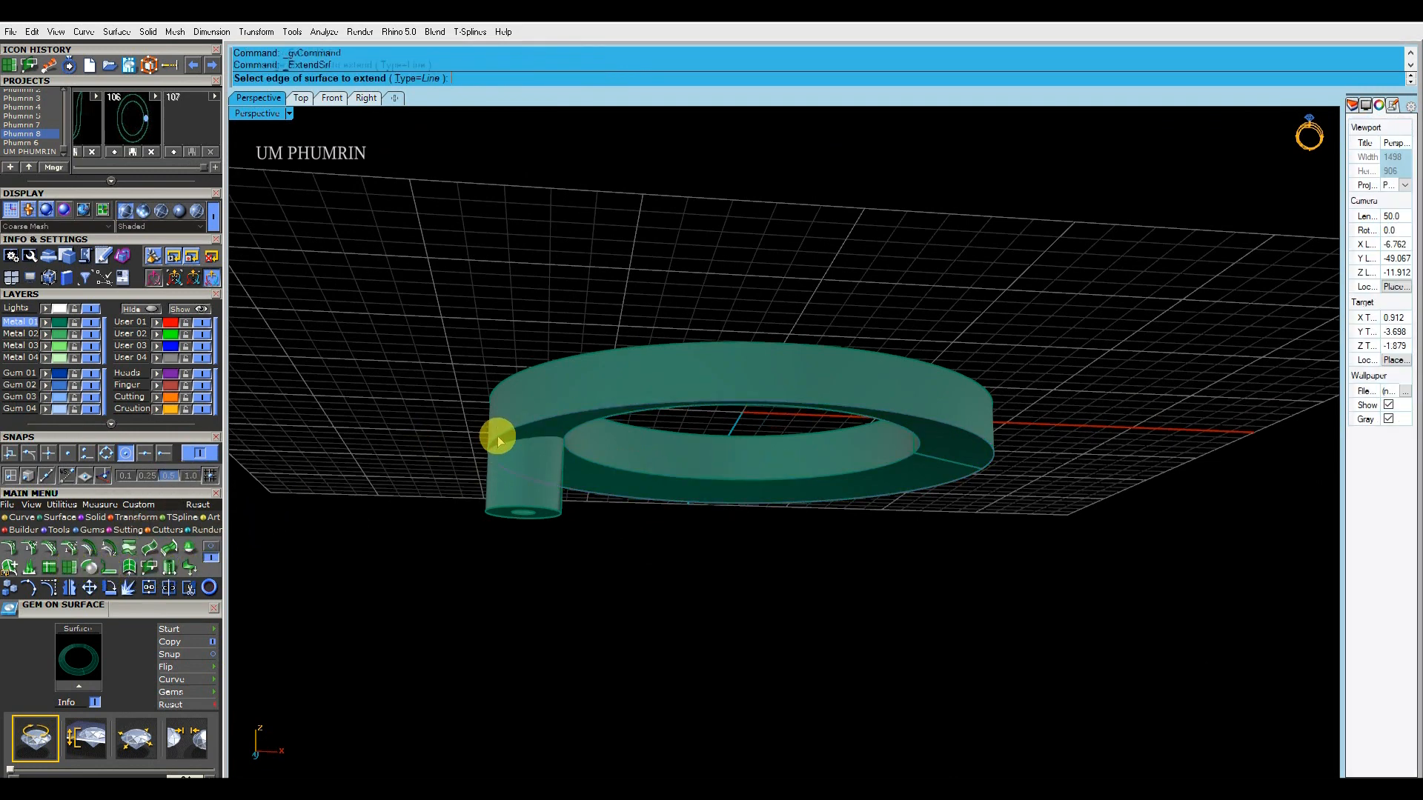
click(497, 439)
key(Return)
key(Return)
click(565, 437)
key(Return)
click(492, 452)
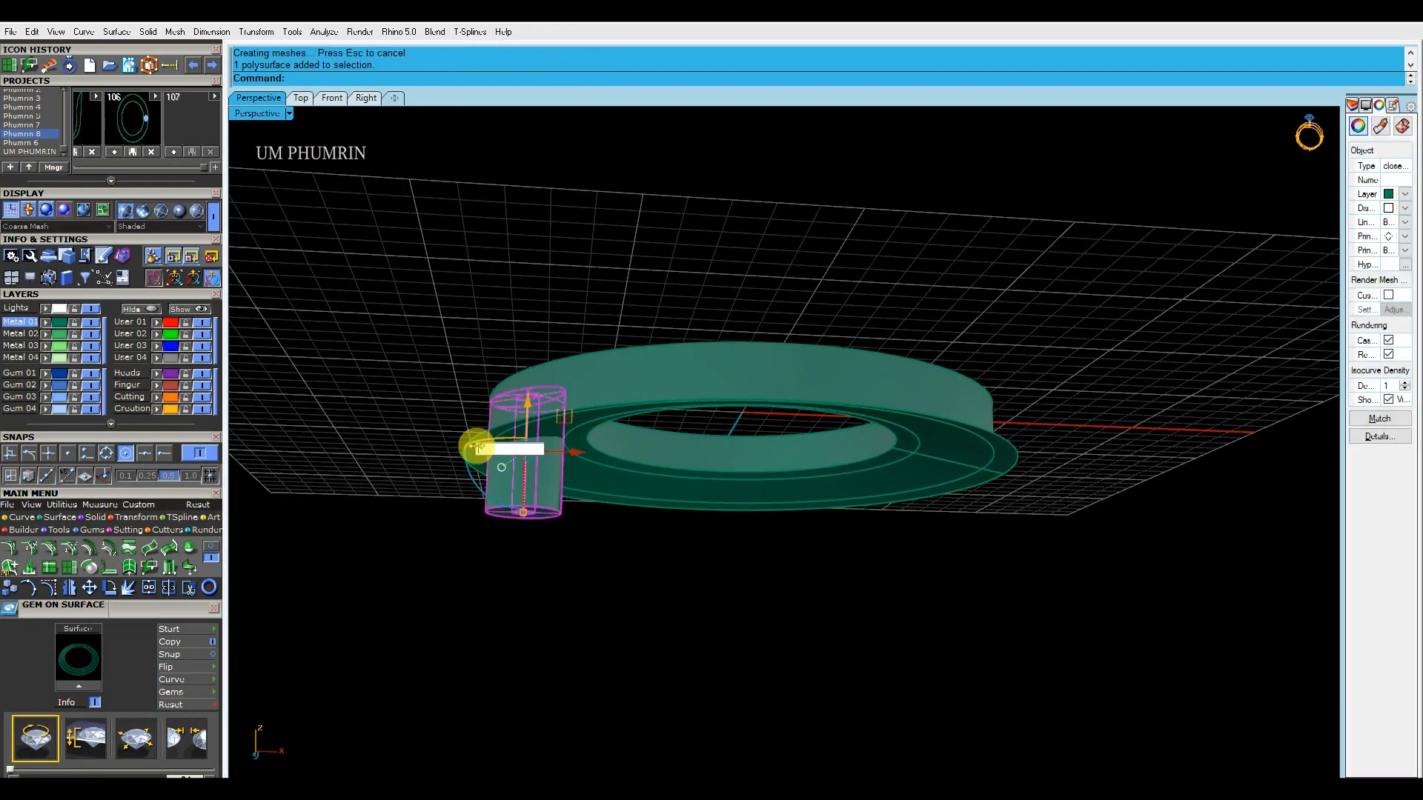
Flip the extended bottom surface and try to trim the cylinder's lower end with it using Boolean Difference
click(625, 489)
text(g)
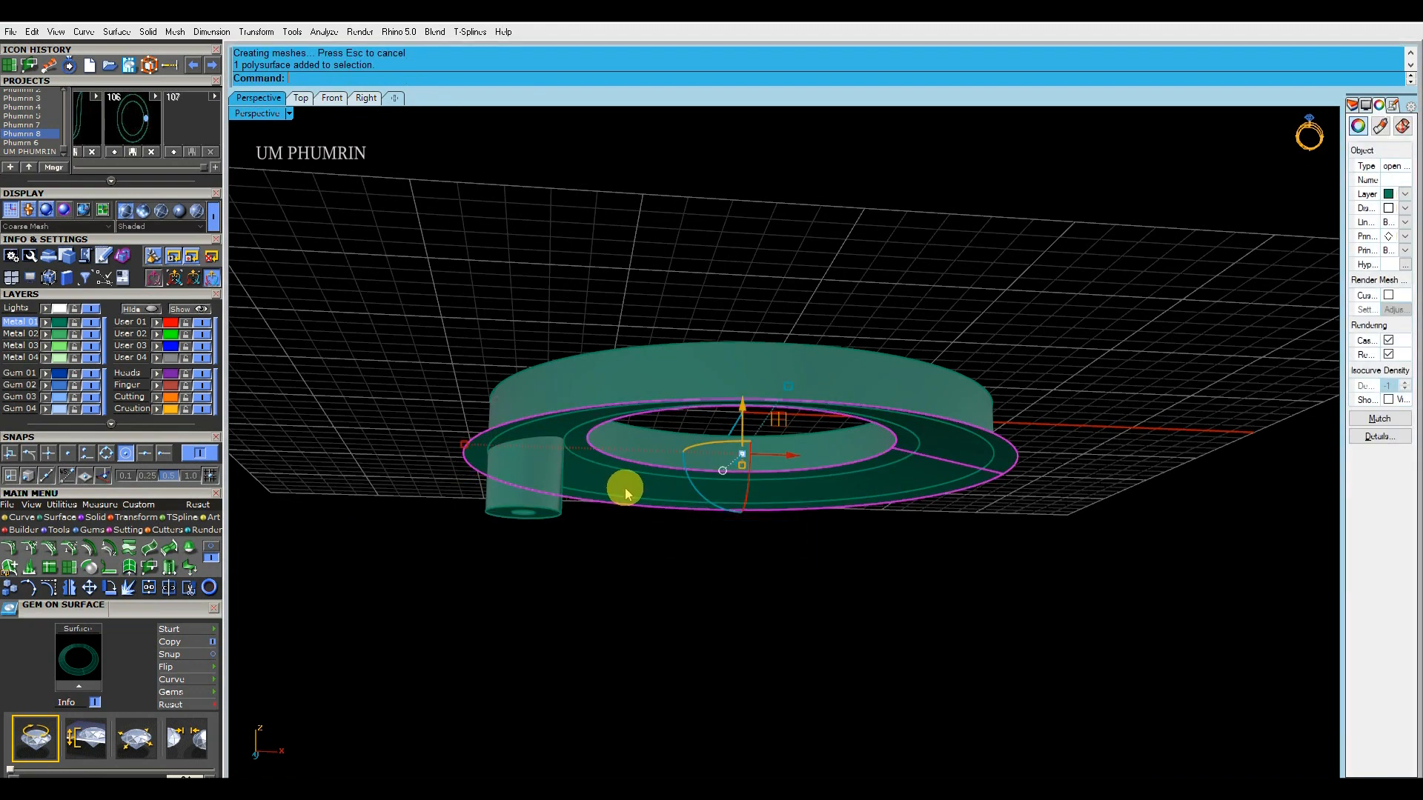
key(Return)
click(547, 505)
right_drag(577, 518, 585, 536)
text(bd)
key(Return)
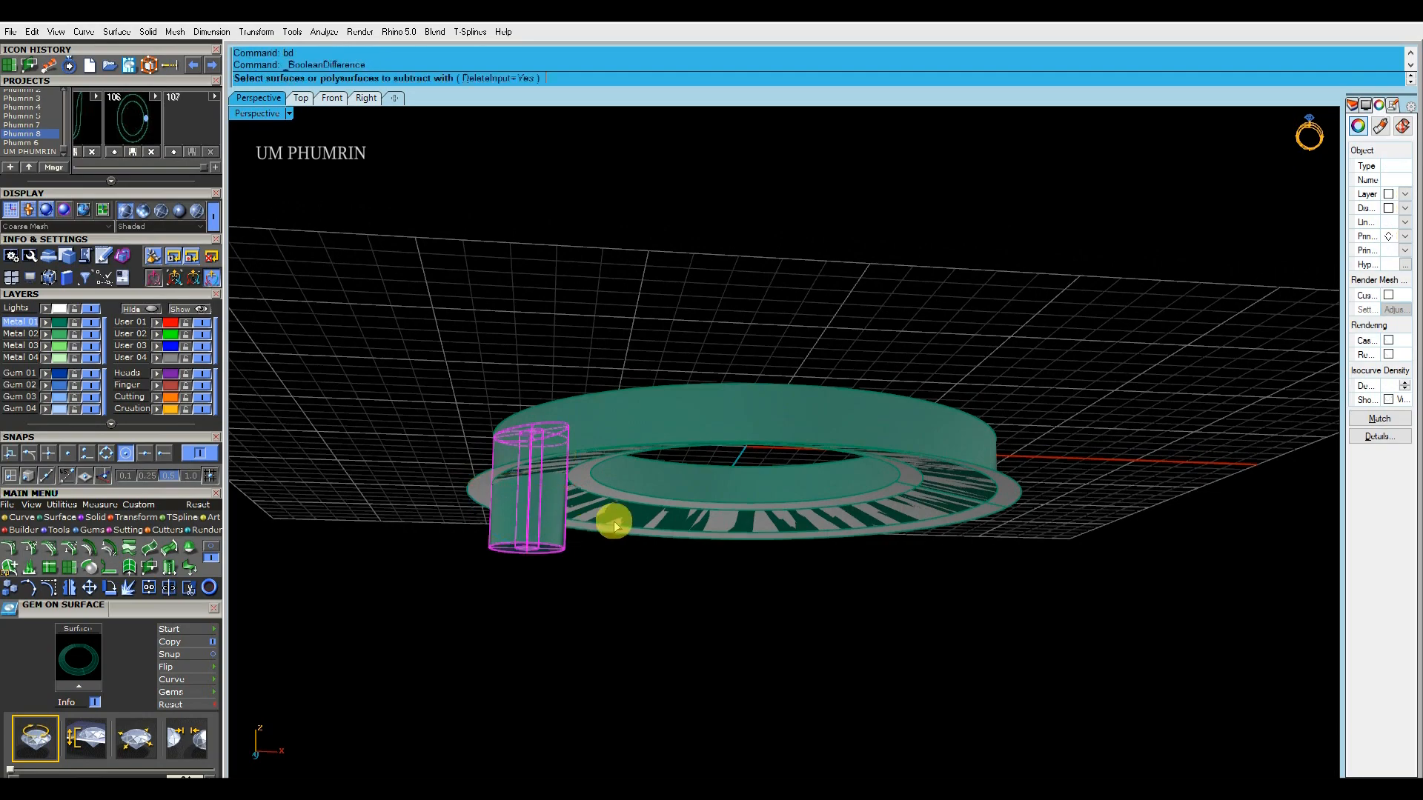
click(614, 520)
key(Return)
Examine the trimmed cylinder against the ring in the Perspective, Right and Front views
right_drag(599, 488, 792, 415)
scroll(791, 415, up, 3)
right_drag(724, 481, 613, 448)
click(666, 438)
click(364, 100)
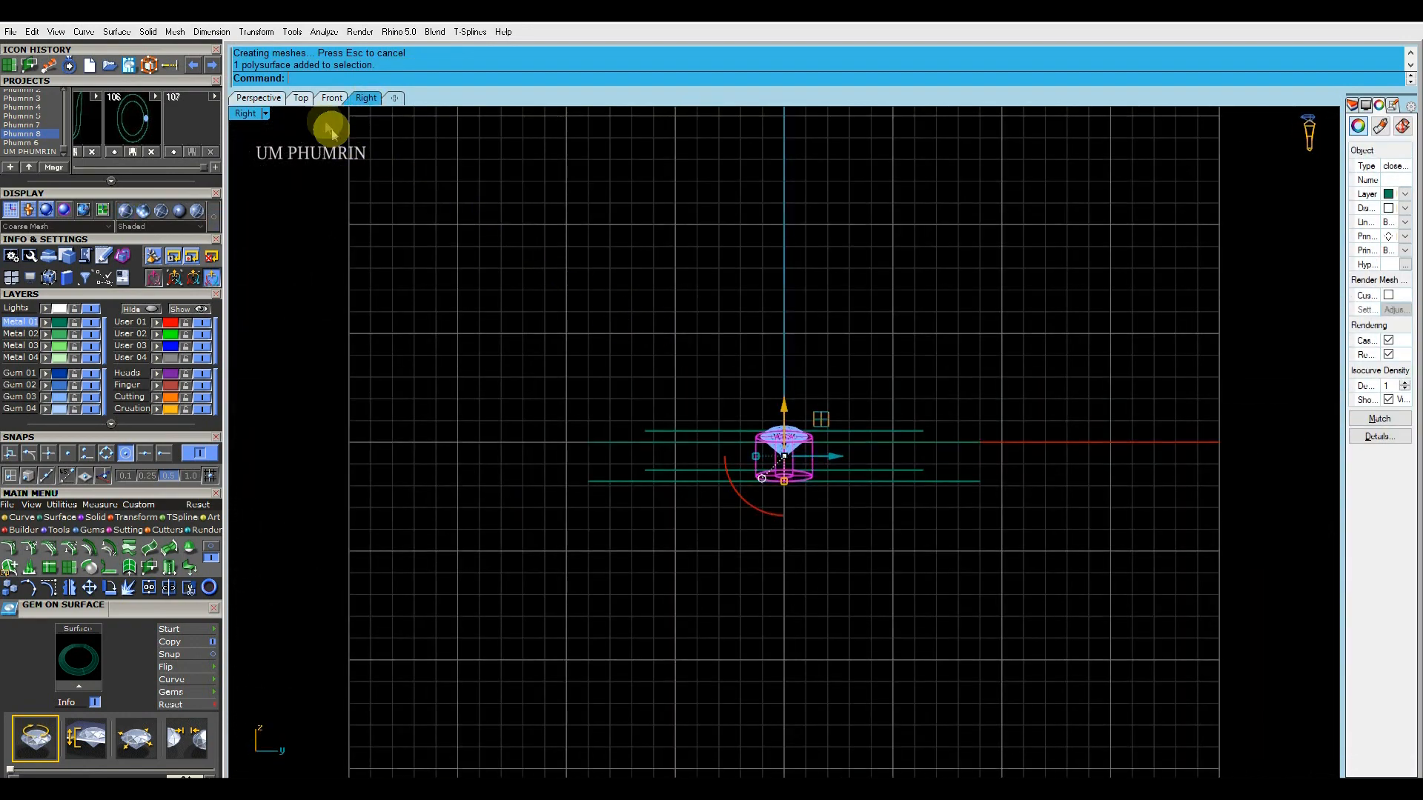
click(304, 99)
click(365, 100)
right_drag(699, 379, 683, 357)
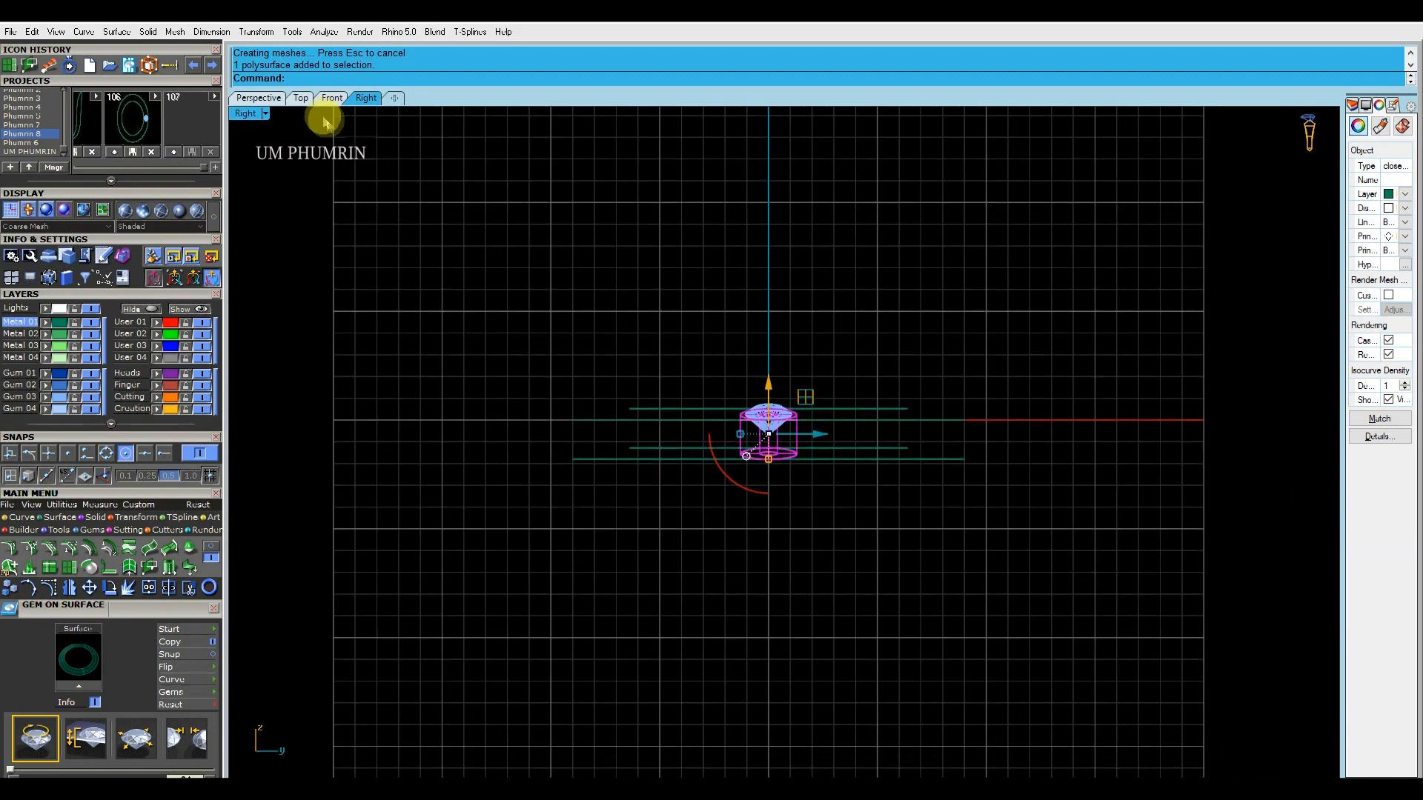
click(332, 99)
right_drag(569, 300, 543, 287)
click(545, 290)
scroll(611, 416, up, 4)
right_drag(611, 416, 590, 365)
Undo the last Boolean Difference and delete the extended copy of the ring's bottom surface
key(ctrl+z)
click(543, 364)
scroll(614, 442, up, 6)
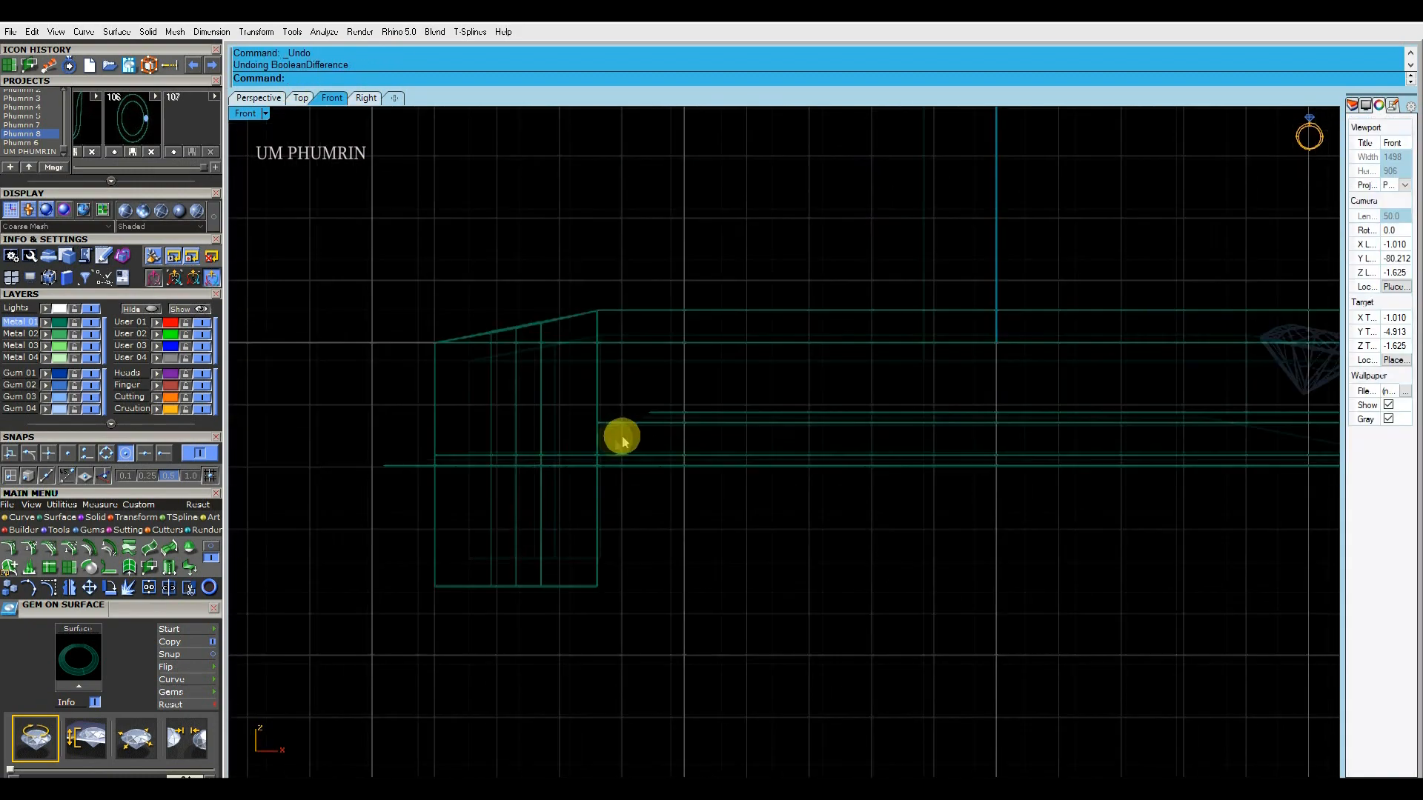
click(616, 456)
click(617, 467)
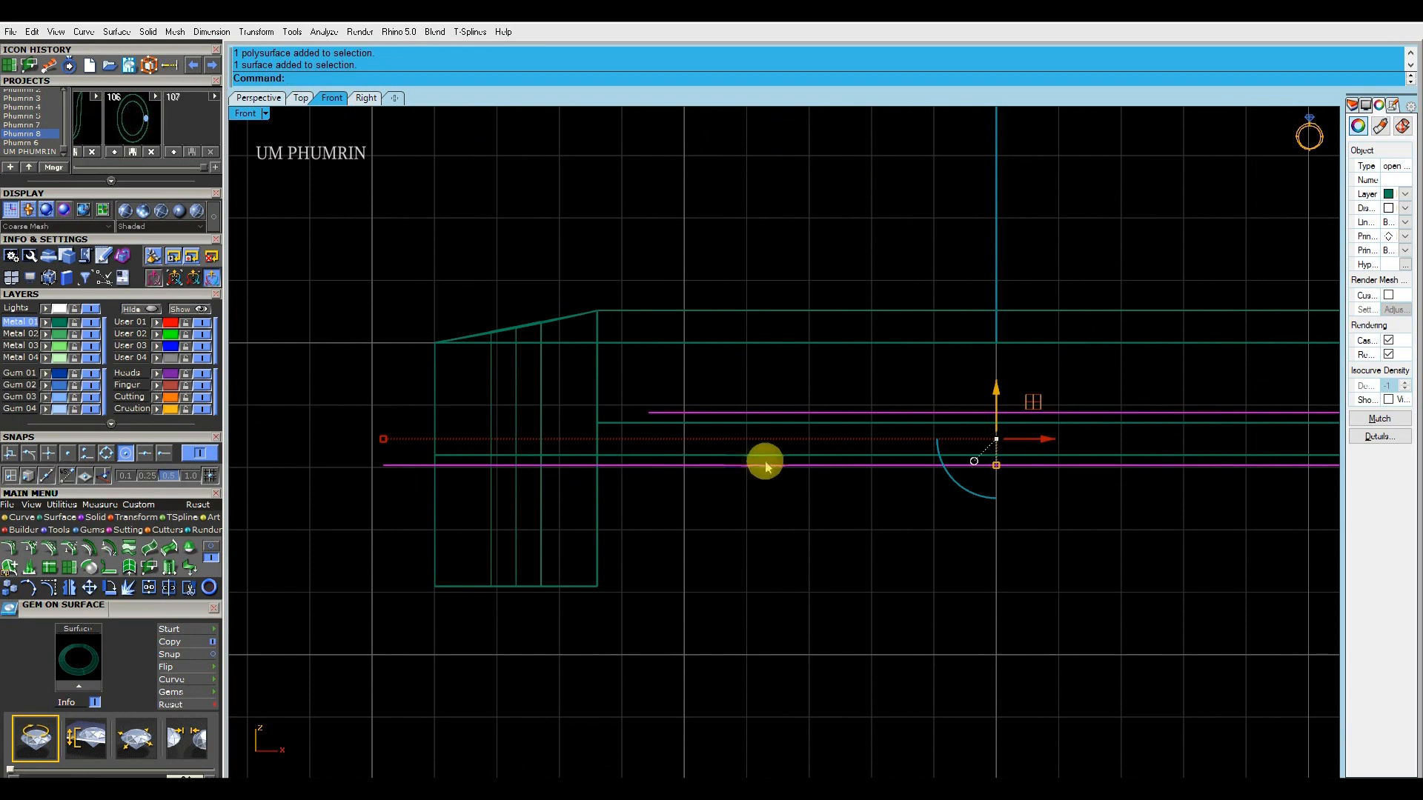
key(Delete)
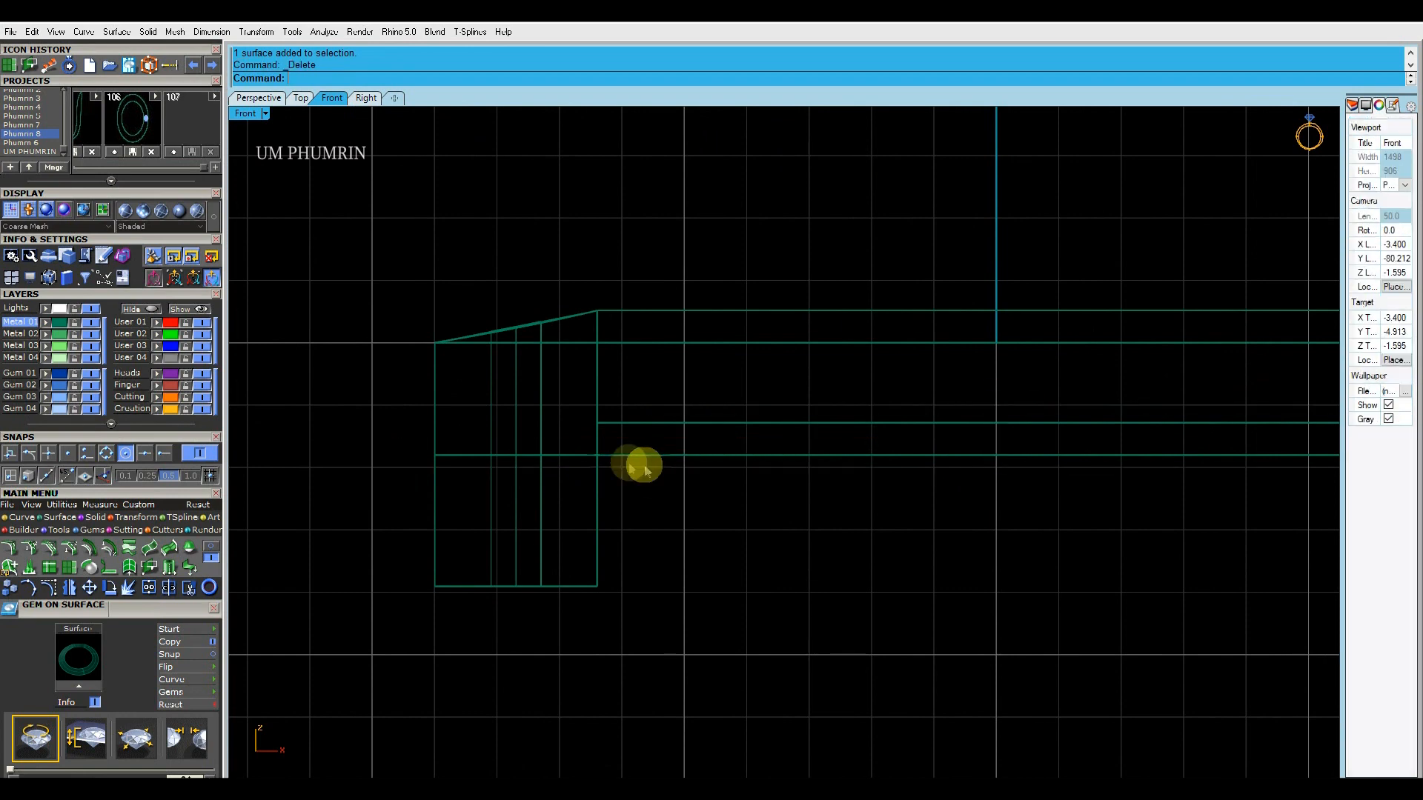
Create a horizontal cutting plane through the cylinder along the ring's bottom line in the Front view
click(609, 455)
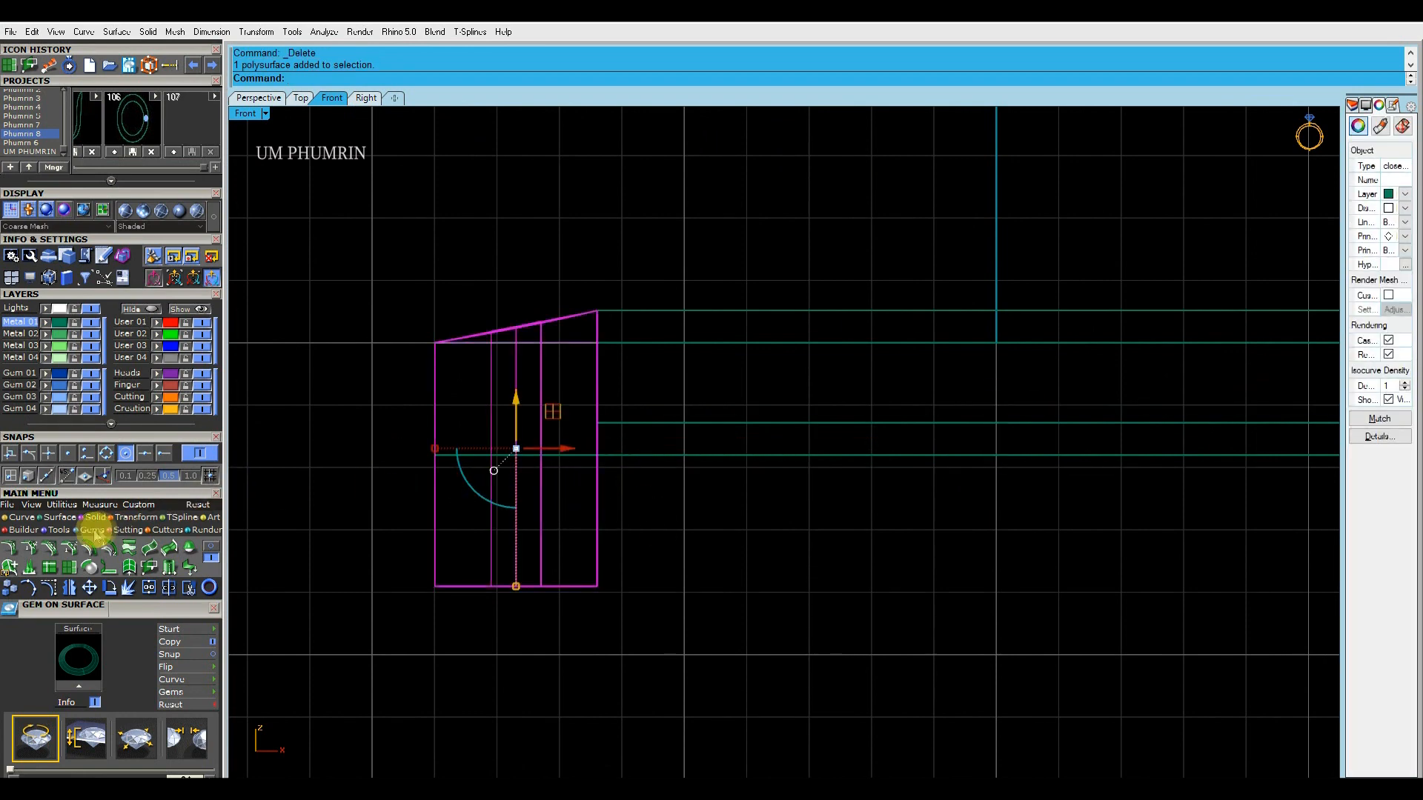
click(212, 555)
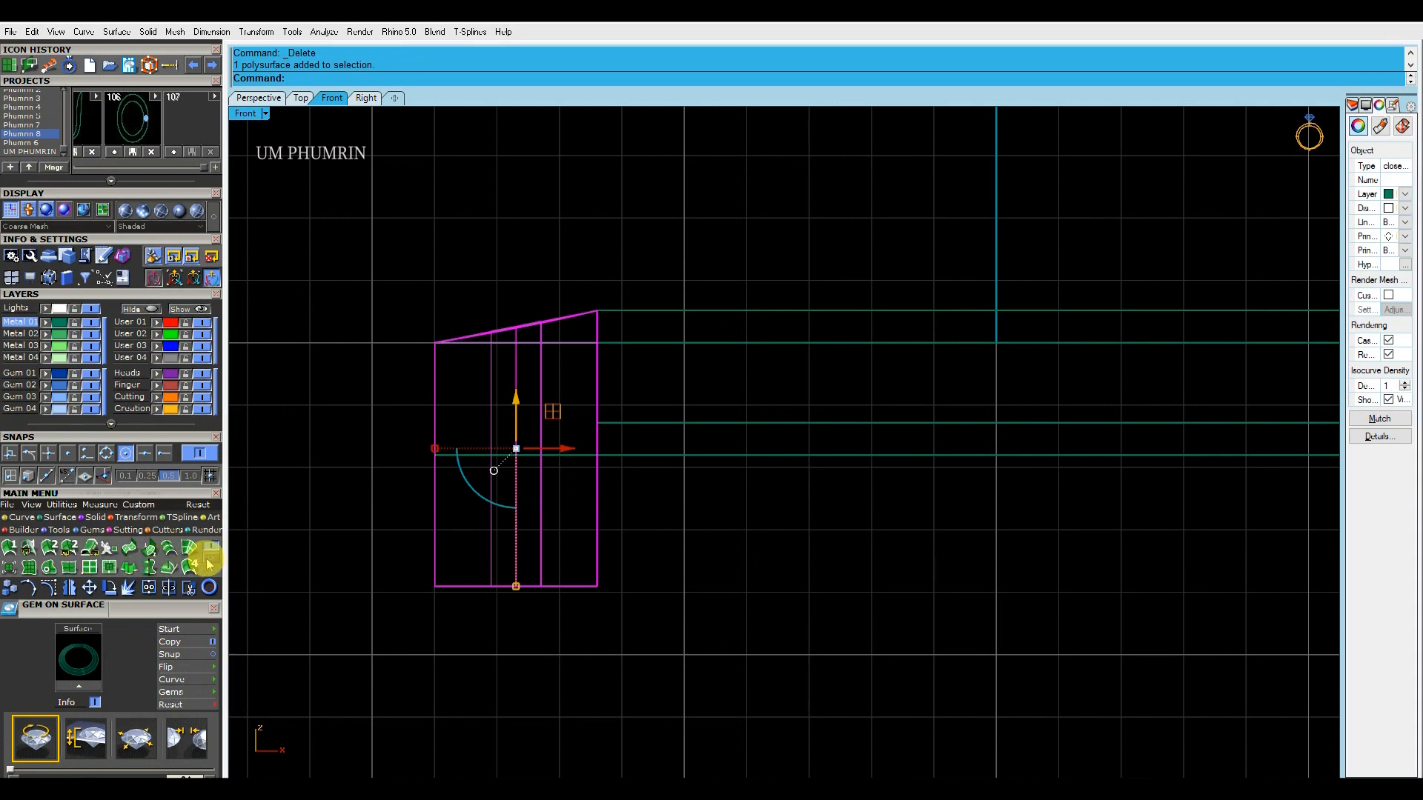
click(209, 565)
click(149, 566)
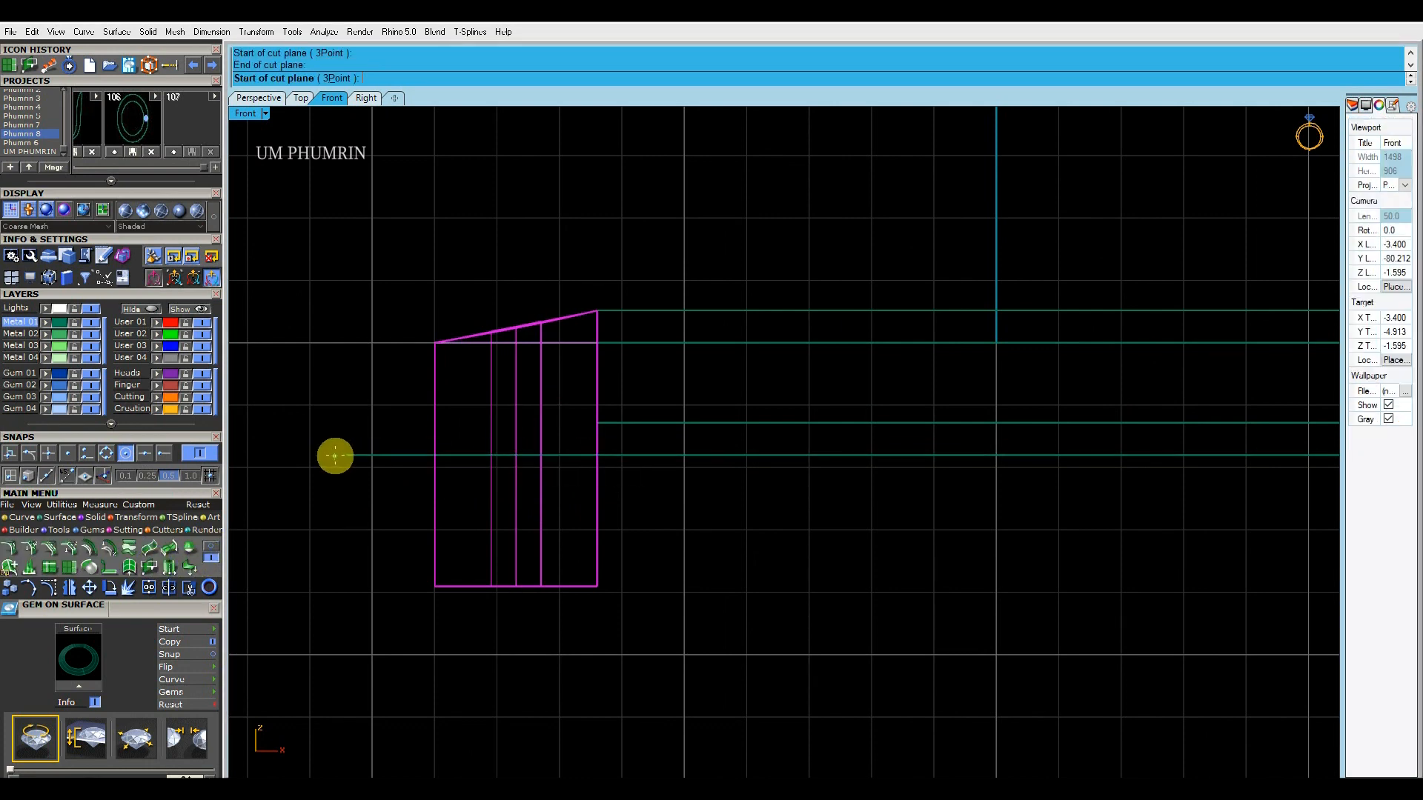
right_click(389, 462)
Flip the direction of the cutting plane in the Perspective view
click(259, 97)
right_drag(571, 392, 571, 338)
click(662, 435)
text(F)
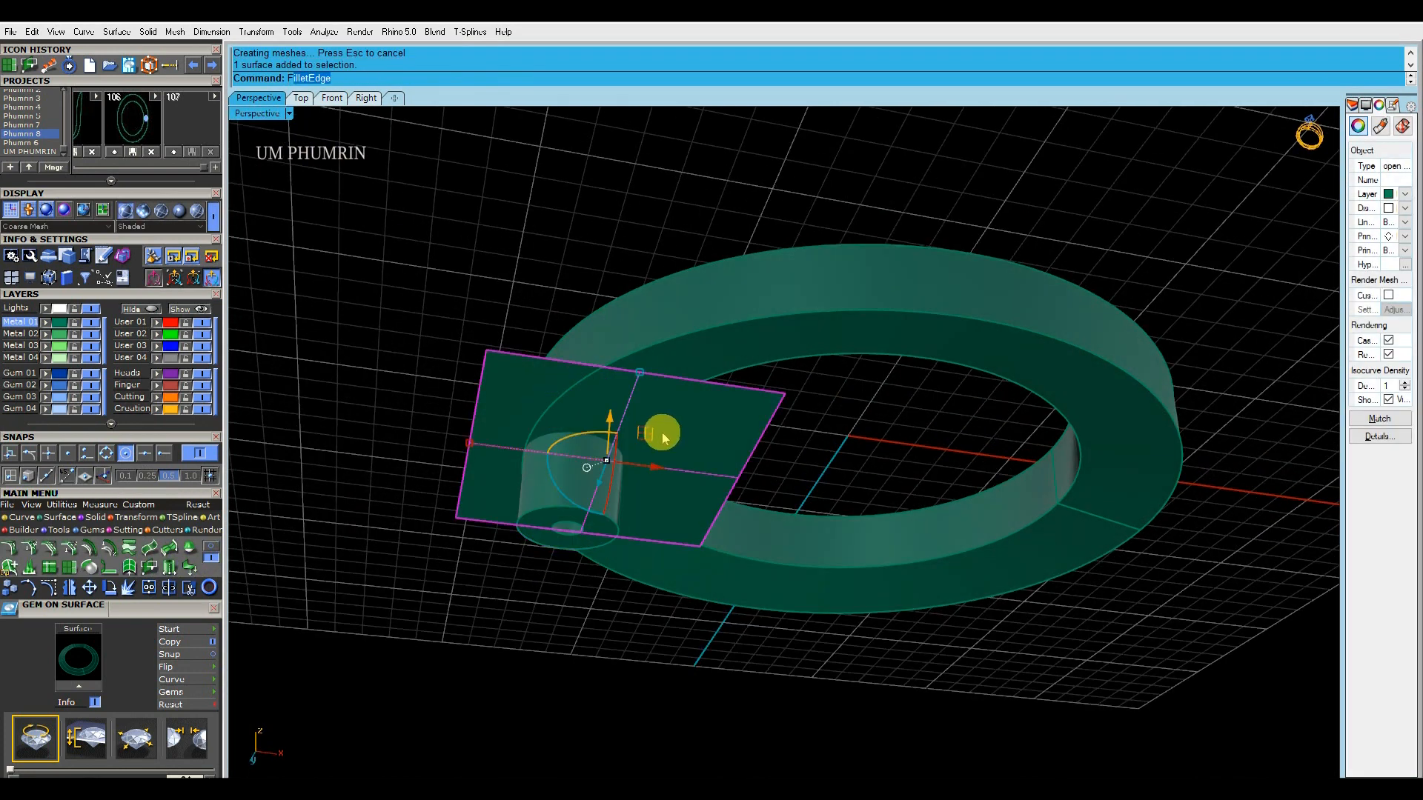
text(lip)
key(Return)
Cut off the cylinder's part below the ring by subtracting the cutting plane with Boolean Difference
click(576, 460)
right_drag(585, 447, 580, 469)
text(bd)
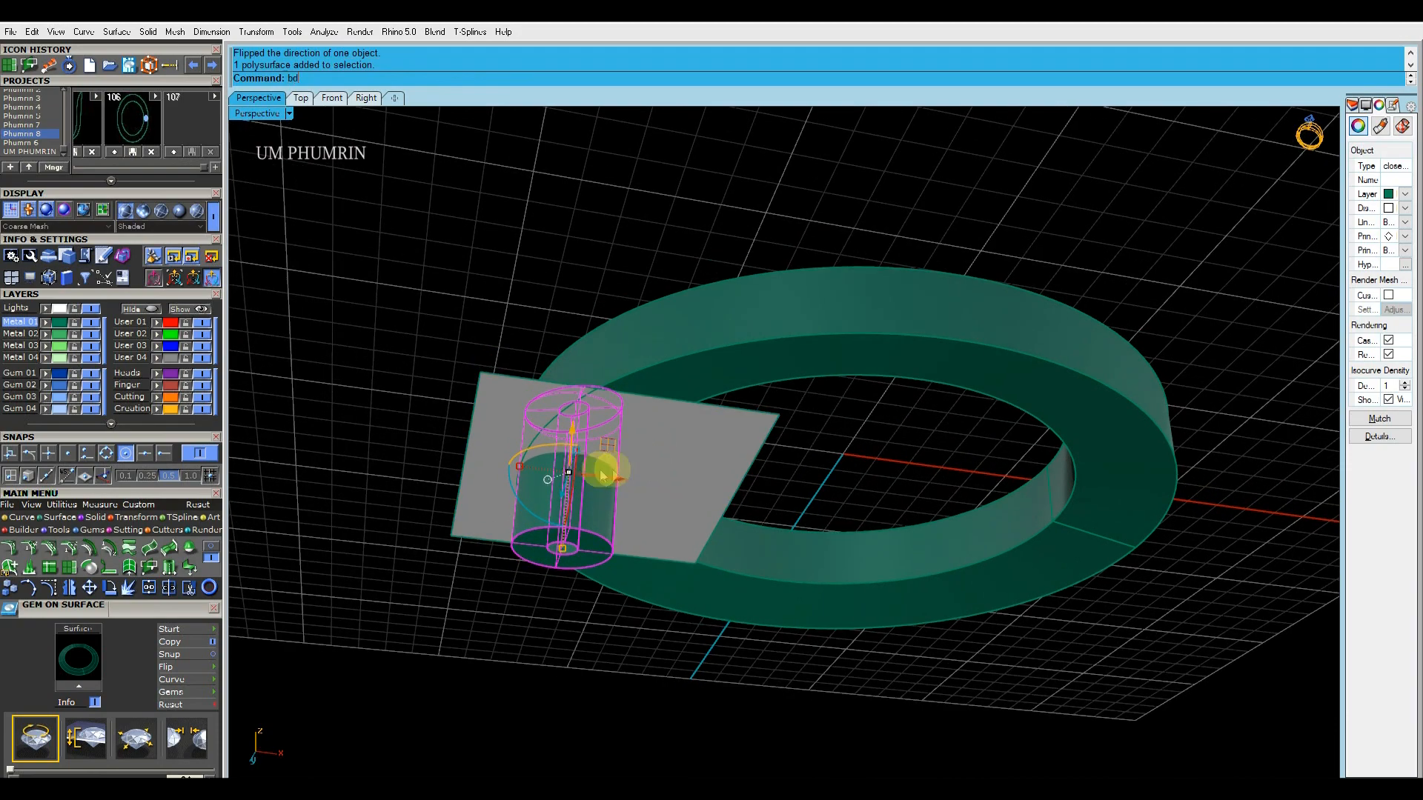
key(Return)
click(680, 470)
key(Return)
Draw a line from the origin along the X axis across the post in the Top view and shorten it around the post
right_drag(420, 304, 523, 278)
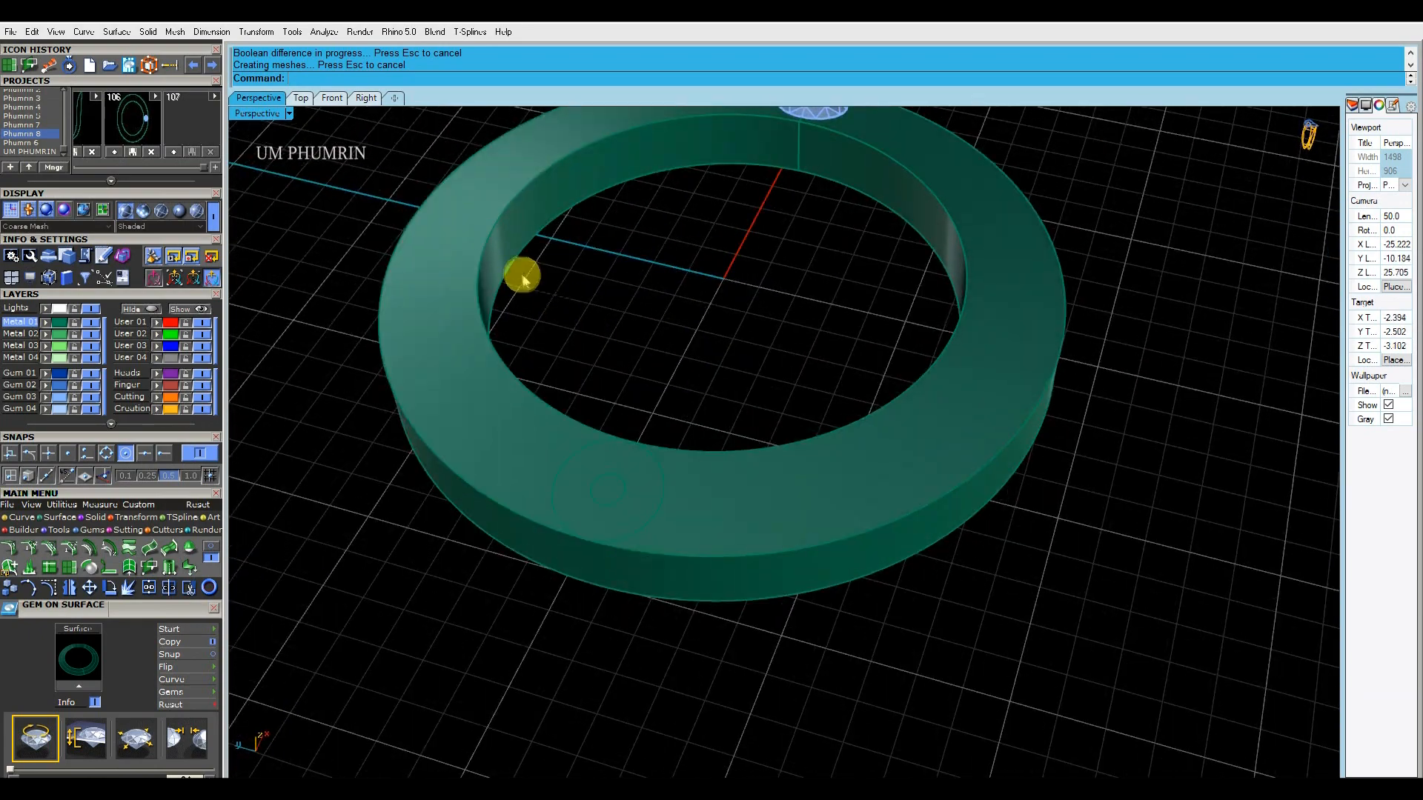
click(308, 100)
text(l)
key(Return)
text(0)
key(Return)
key(Escape)
drag(833, 320, 769, 377)
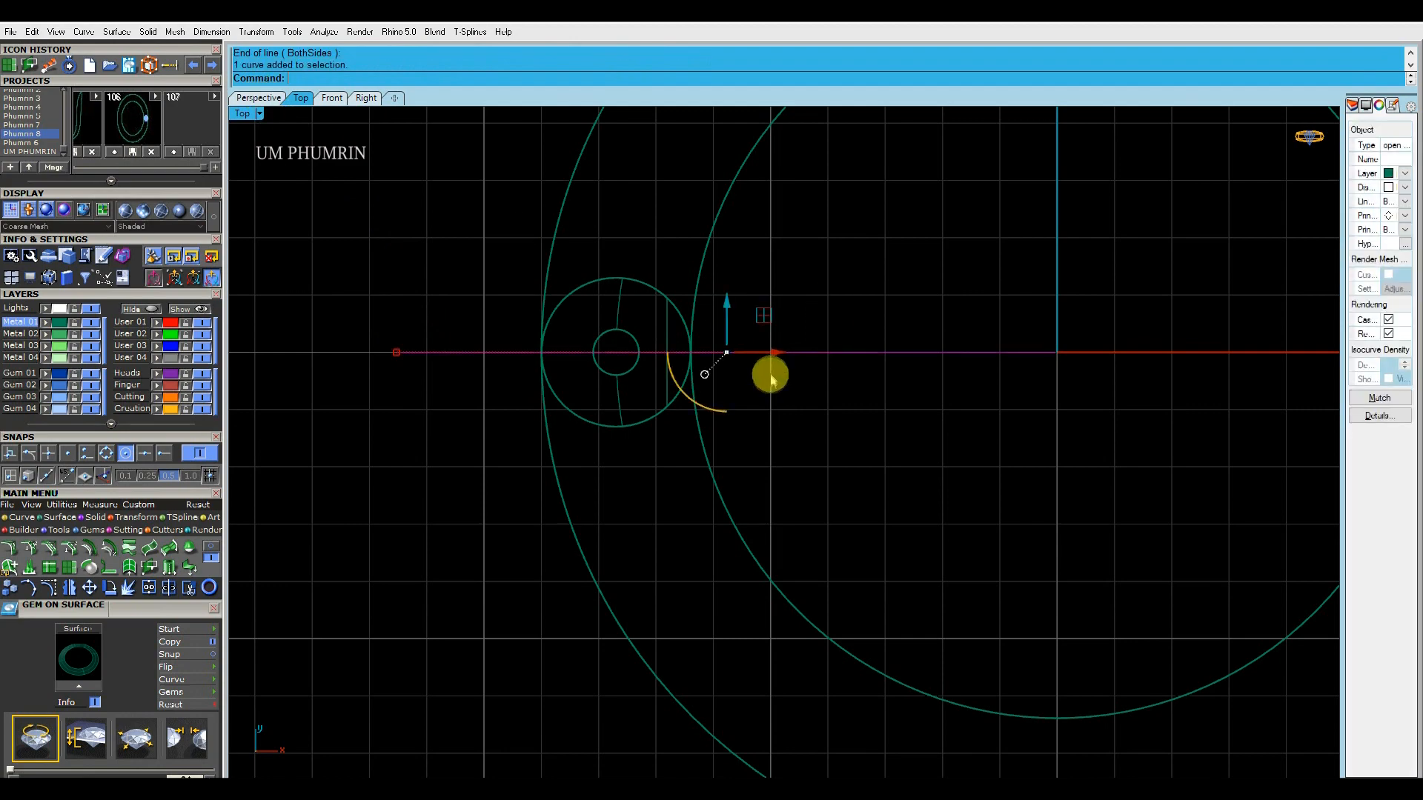
drag(398, 353, 497, 363)
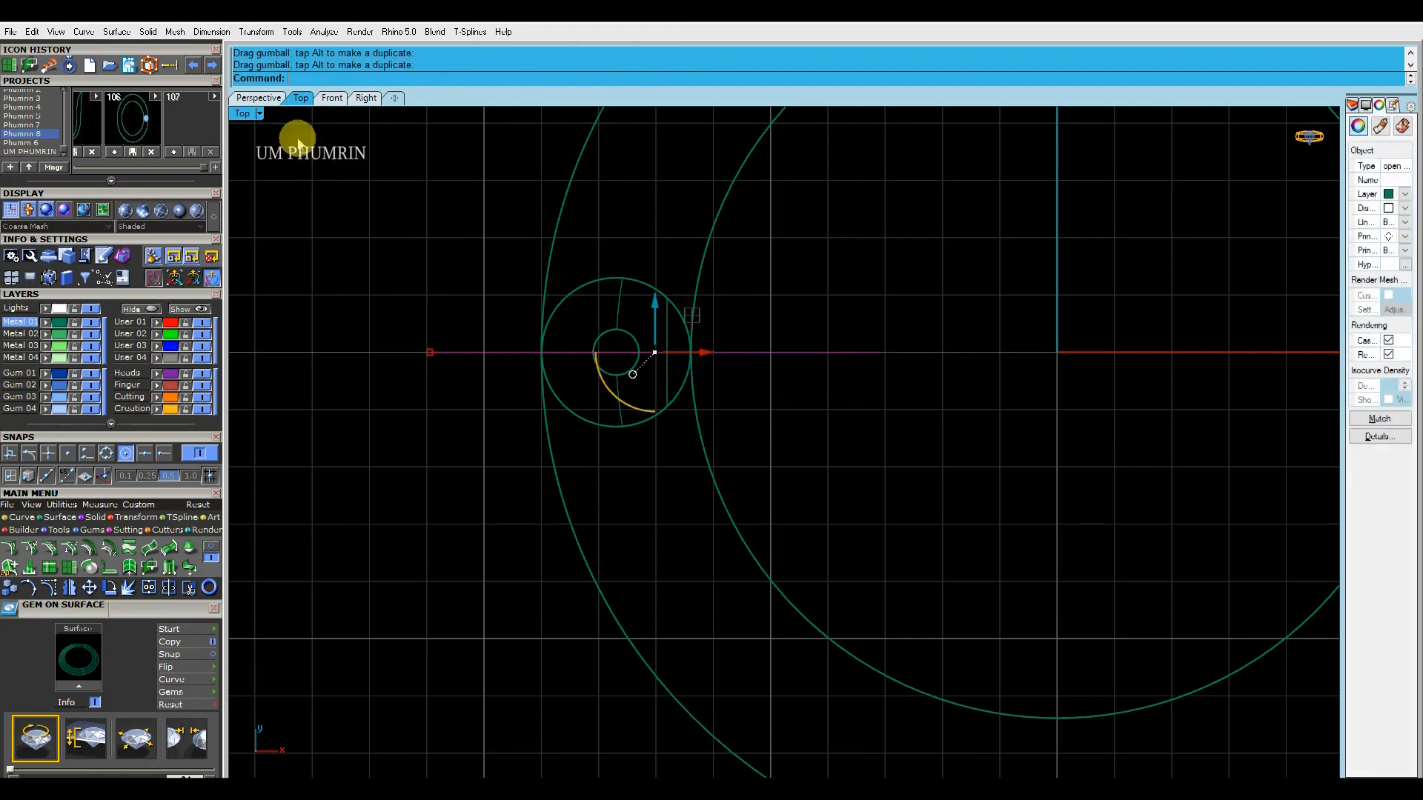
Place a copy of the line above the ring, build a vertical surface through the ring from the lines, and delete them
click(259, 97)
right_drag(626, 407, 626, 302)
drag(604, 398, 580, 207)
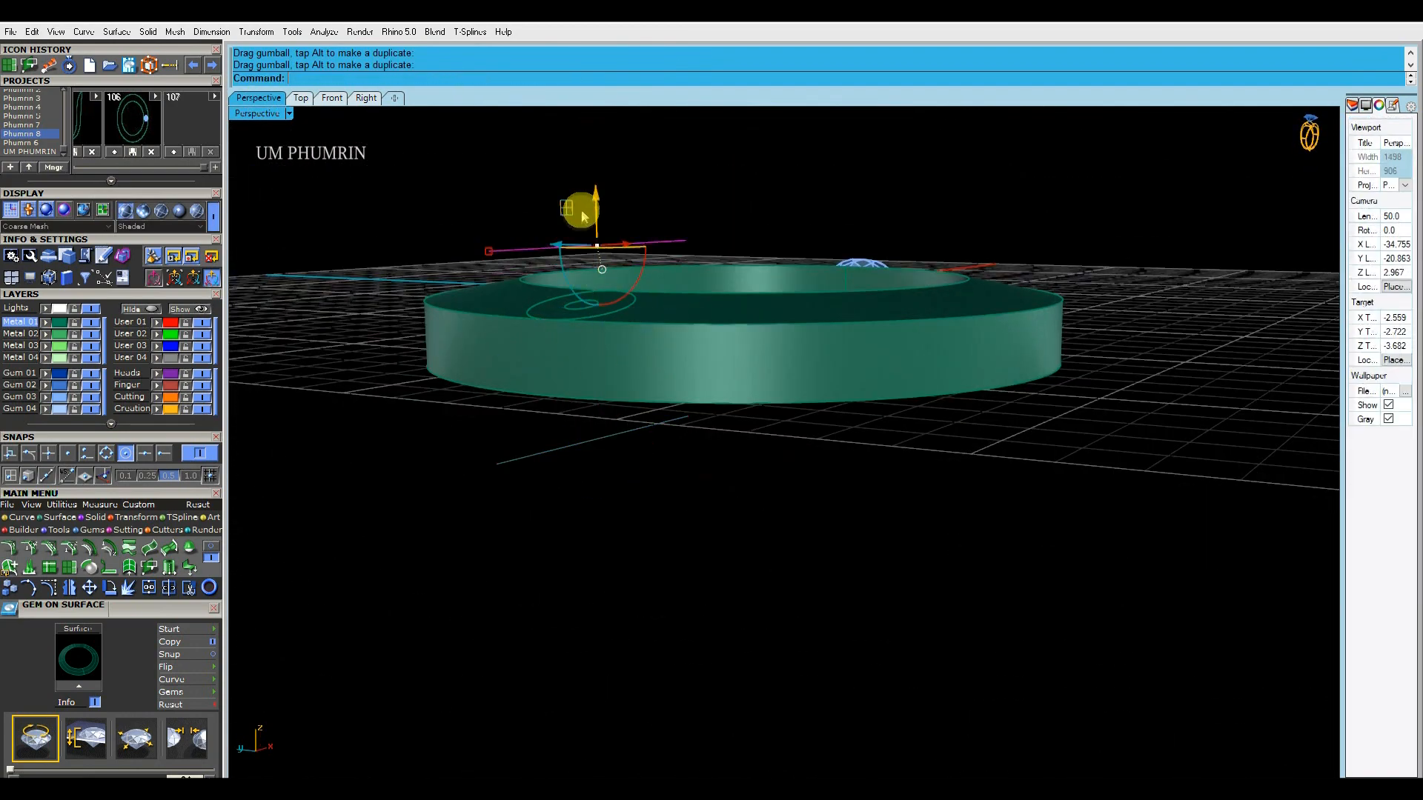
key(Return)
key(Delete)
Extrude the post's outer circle to both sides as an open cylinder passing completely through the ring
click(643, 418)
mouse_move(630, 406)
right_down()
mouse_move(714, 527)
mouse_move(680, 505)
mouse_move(626, 412)
right_up()
click(668, 482)
scroll(626, 412, up, 3)
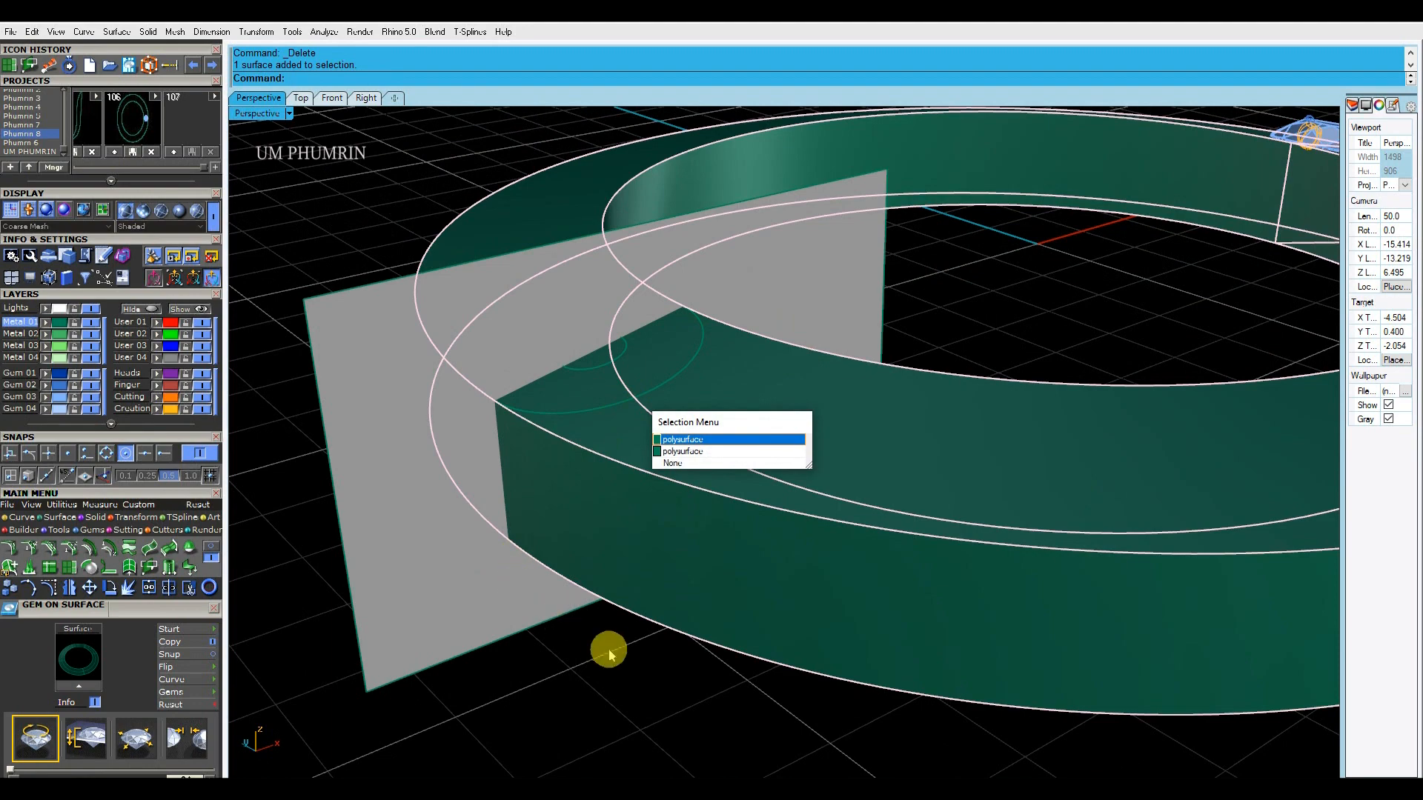
scroll(615, 564, down, 3)
scroll(632, 502, up, 5)
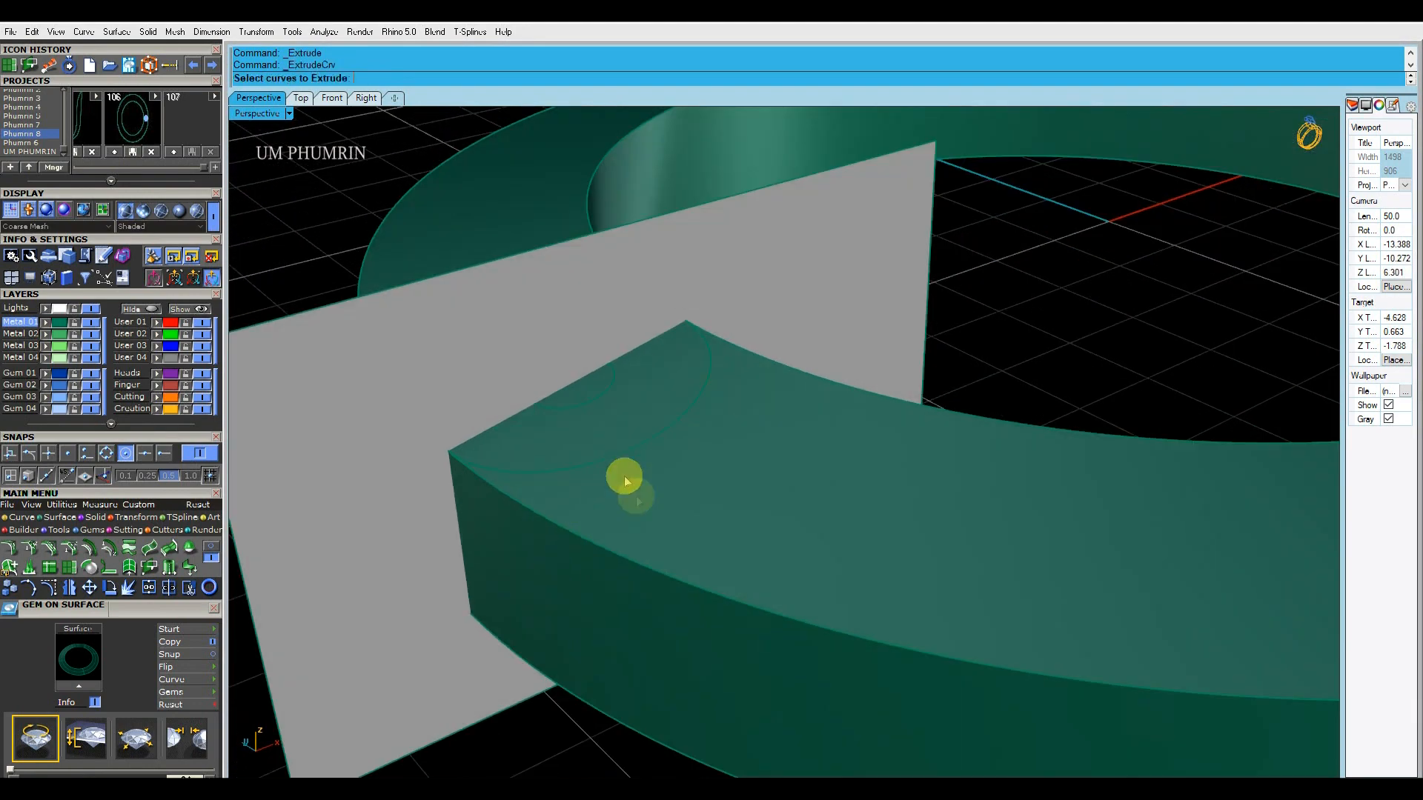
right_drag(624, 467, 619, 341)
click(667, 335)
right_click(667, 337)
click(648, 628)
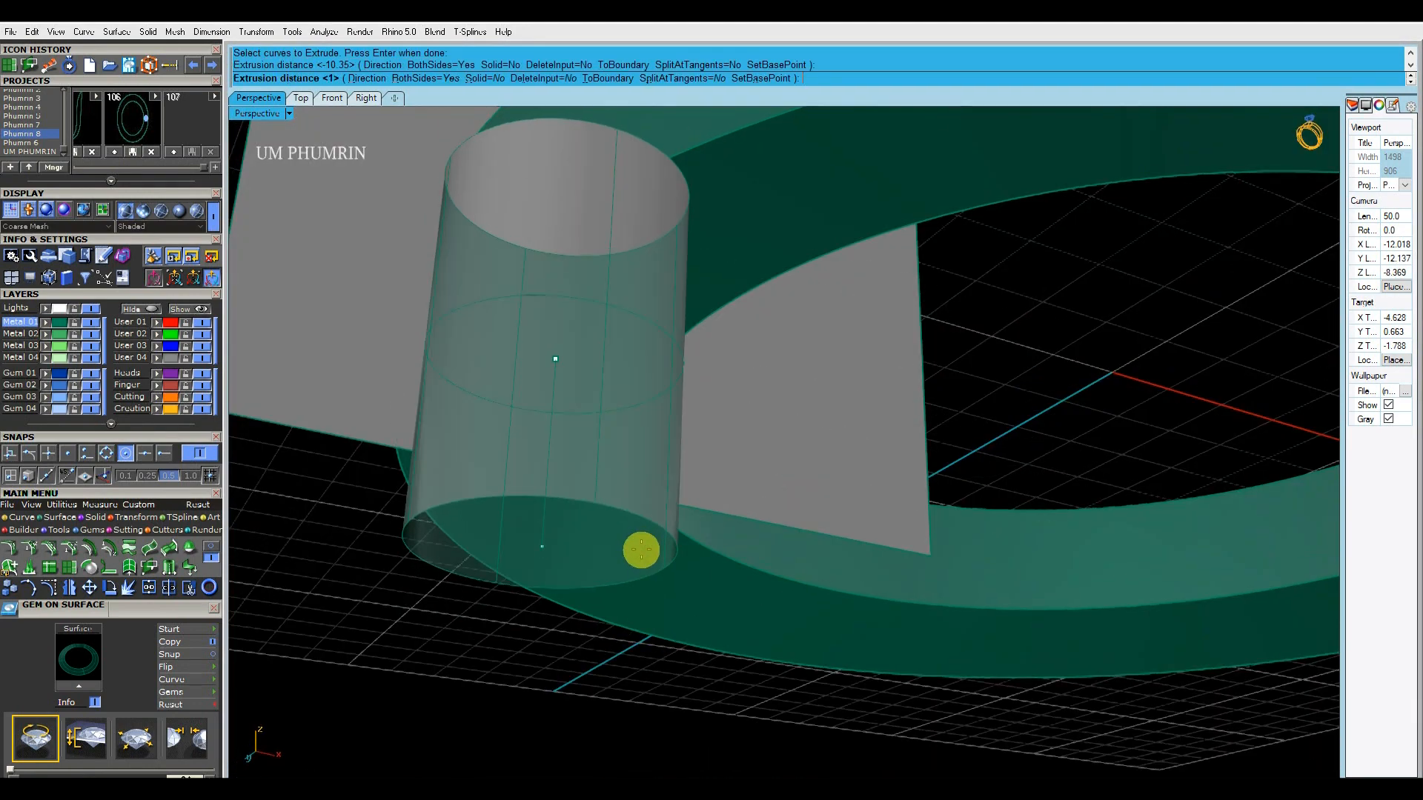
scroll(641, 550, down, 4)
click(635, 658)
Flip the extruded cylinder surface and subtract it from the ring with Boolean Difference
right_drag(649, 452, 621, 512)
click(612, 560)
key(Return)
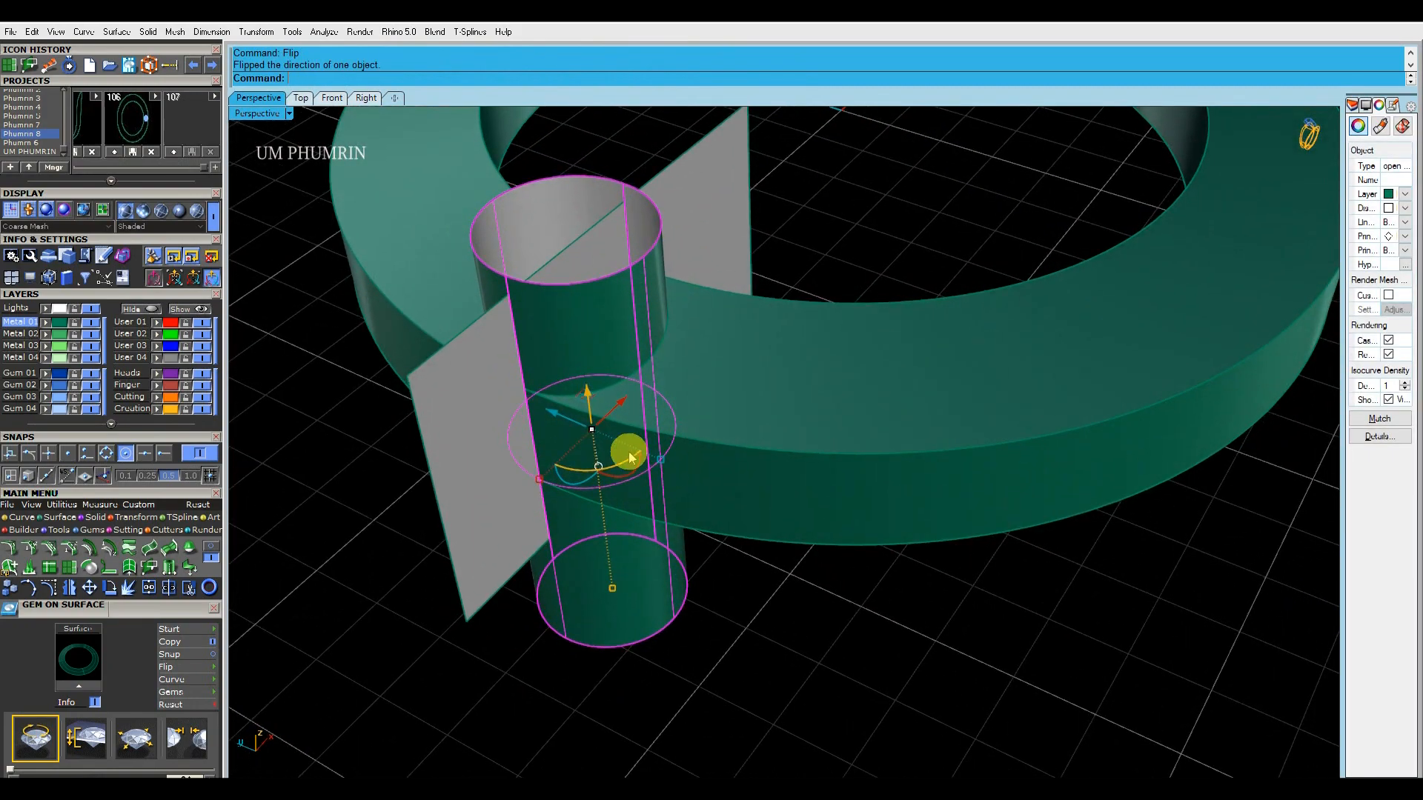
scroll(637, 455, down, 3)
click(749, 456)
shift+right_drag(749, 453, 734, 486)
text(bd)
key(Return)
click(653, 386)
key(Return)
Offset the vertical surface by 0.2 to both sides as a solid
right_drag(823, 319, 755, 337)
click(696, 358)
key(Return)
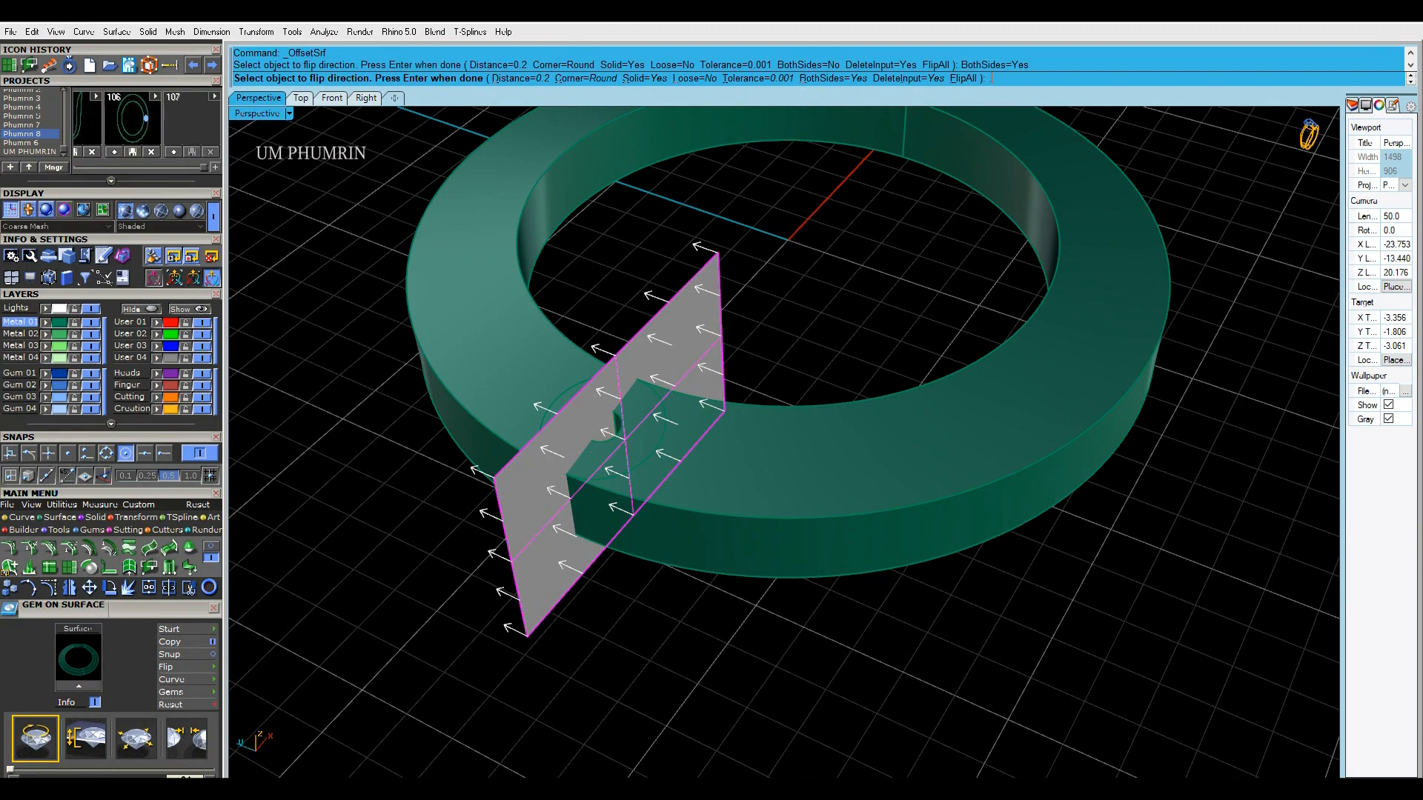
key(Return)
Subtract the thickened vertical slab from the ring to open the band at the post
right_drag(741, 232, 787, 380)
click(787, 379)
key(Return)
click(637, 318)
key(Return)
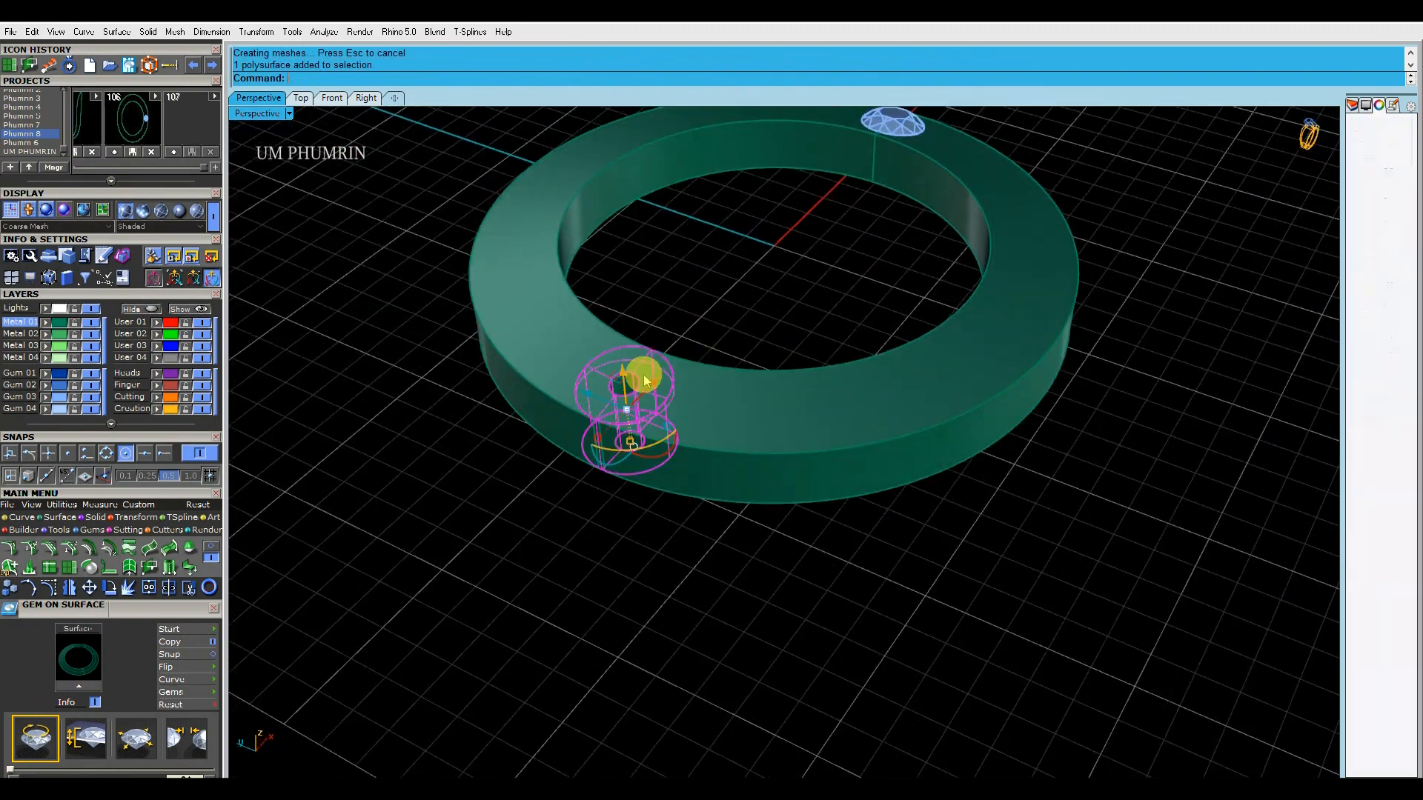
Draw a horizontal line outward from the centre of the post's bottom edge in the Front view
click(366, 97)
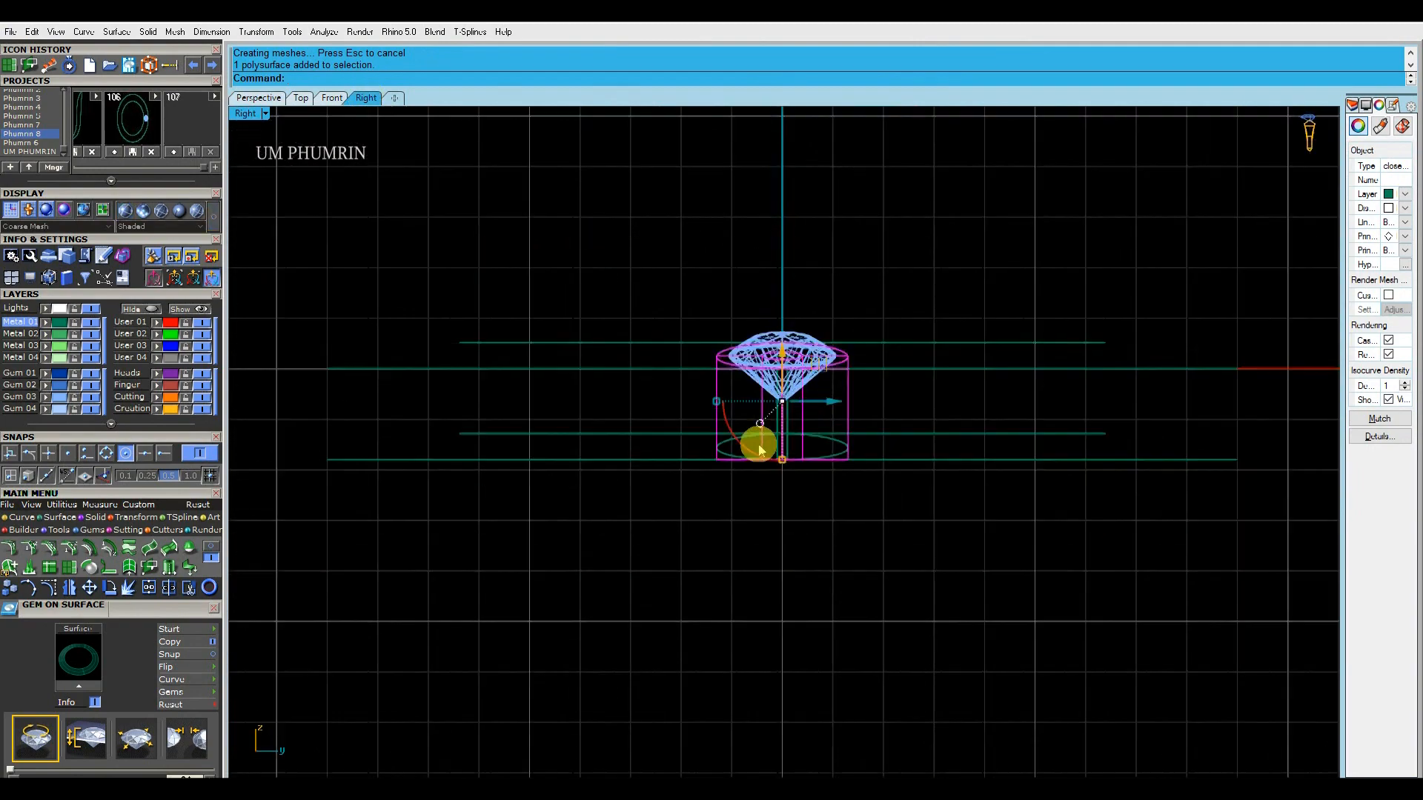
click(334, 99)
scroll(578, 397, up, 3)
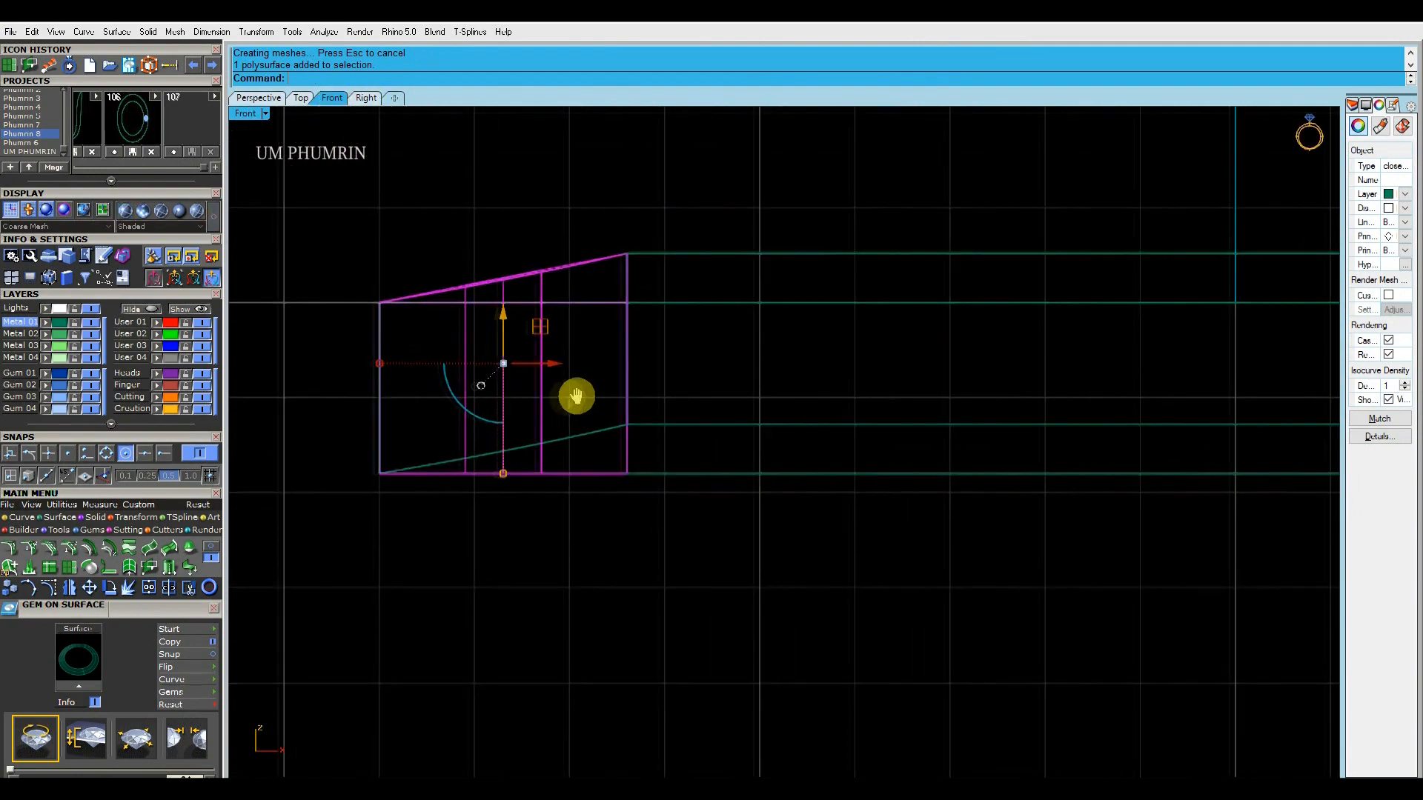
scroll(679, 419, down, 1)
text(l)
key(Return)
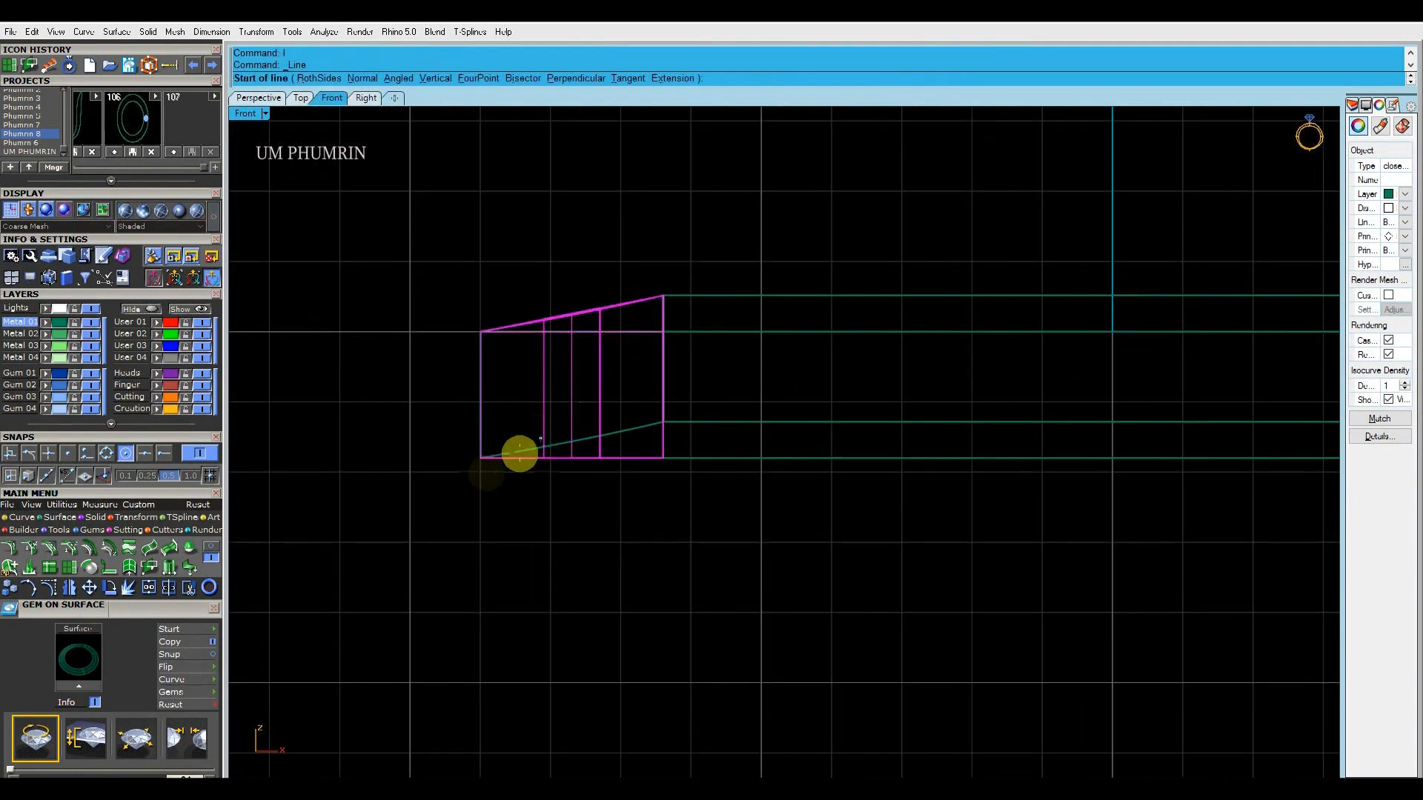
click(571, 458)
click(286, 458)
right_drag(390, 431, 561, 466)
Offset the horizontal line through the upper corner of the post's sloped top
text(ff)
key(Return)
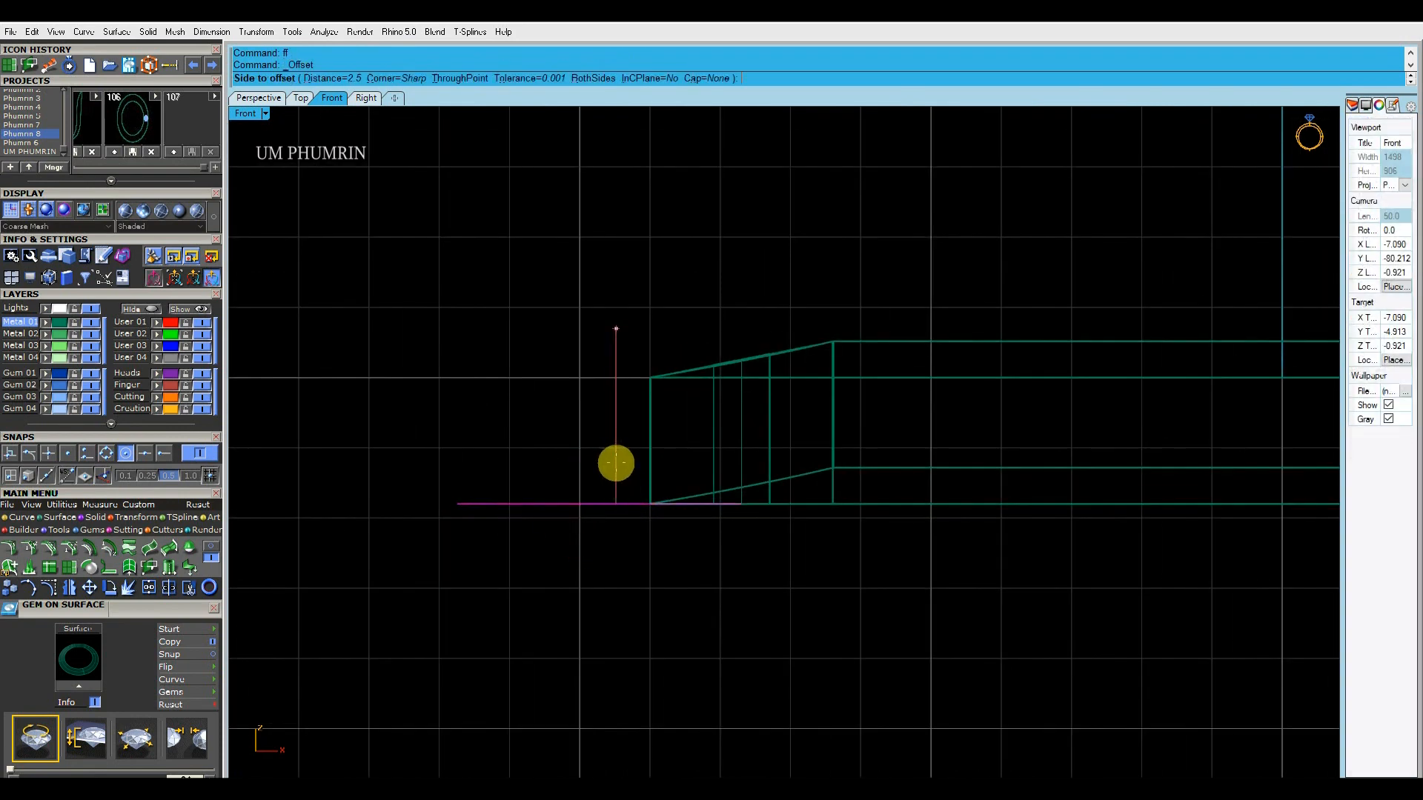
click(461, 77)
click(833, 343)
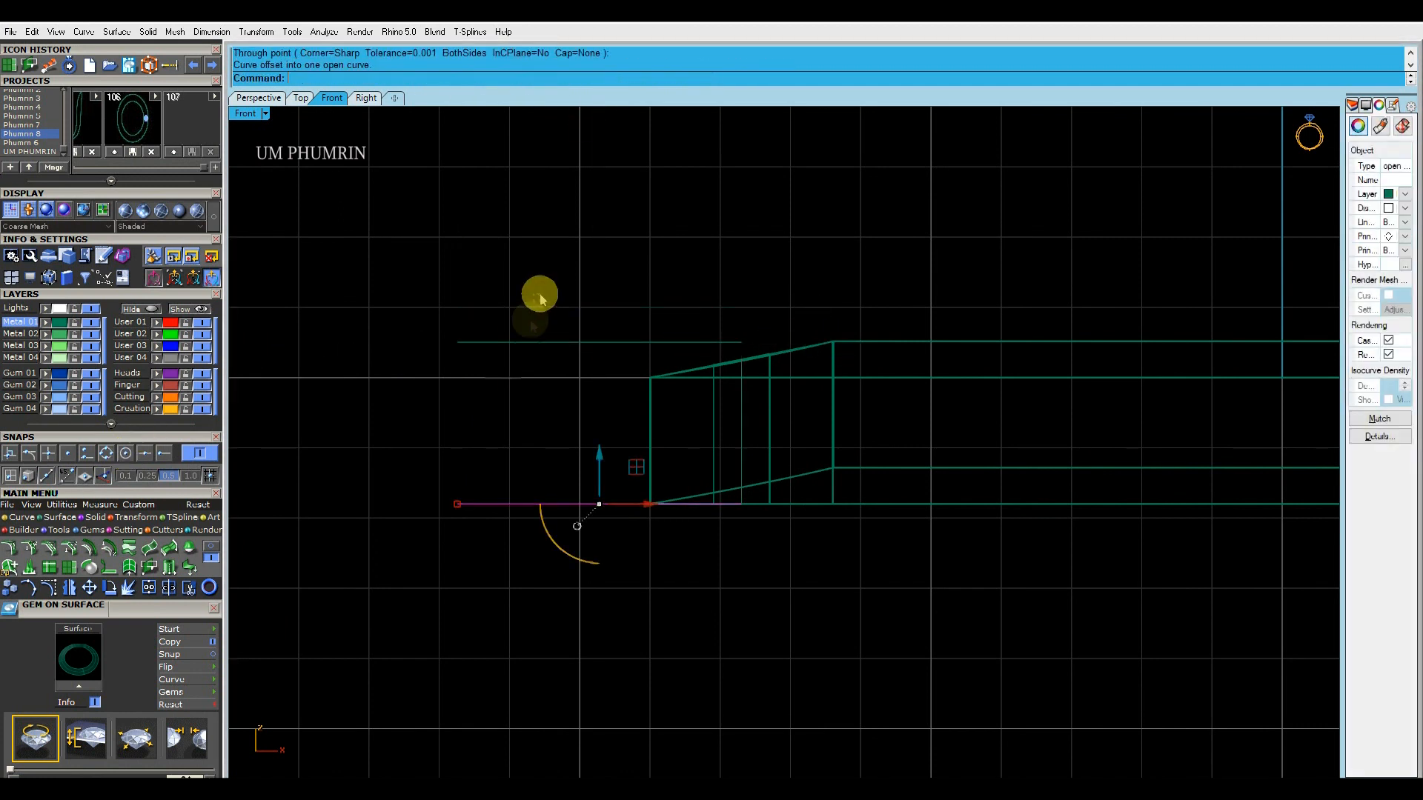
text(Te)
key(Return)
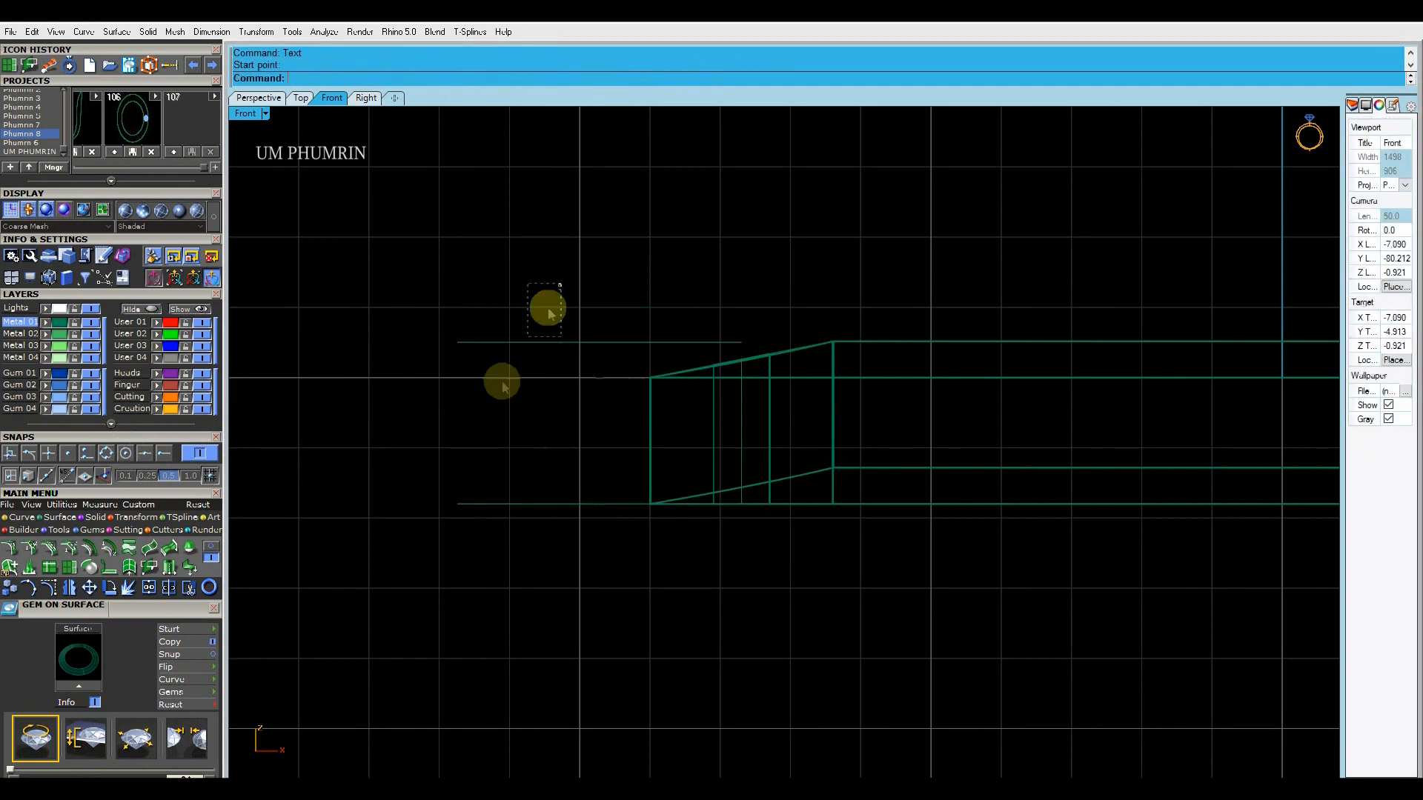
key(Escape)
Create two evenly spaced tween curves between the upper and lower horizontal lines
text(TweenCurves)
key(Return)
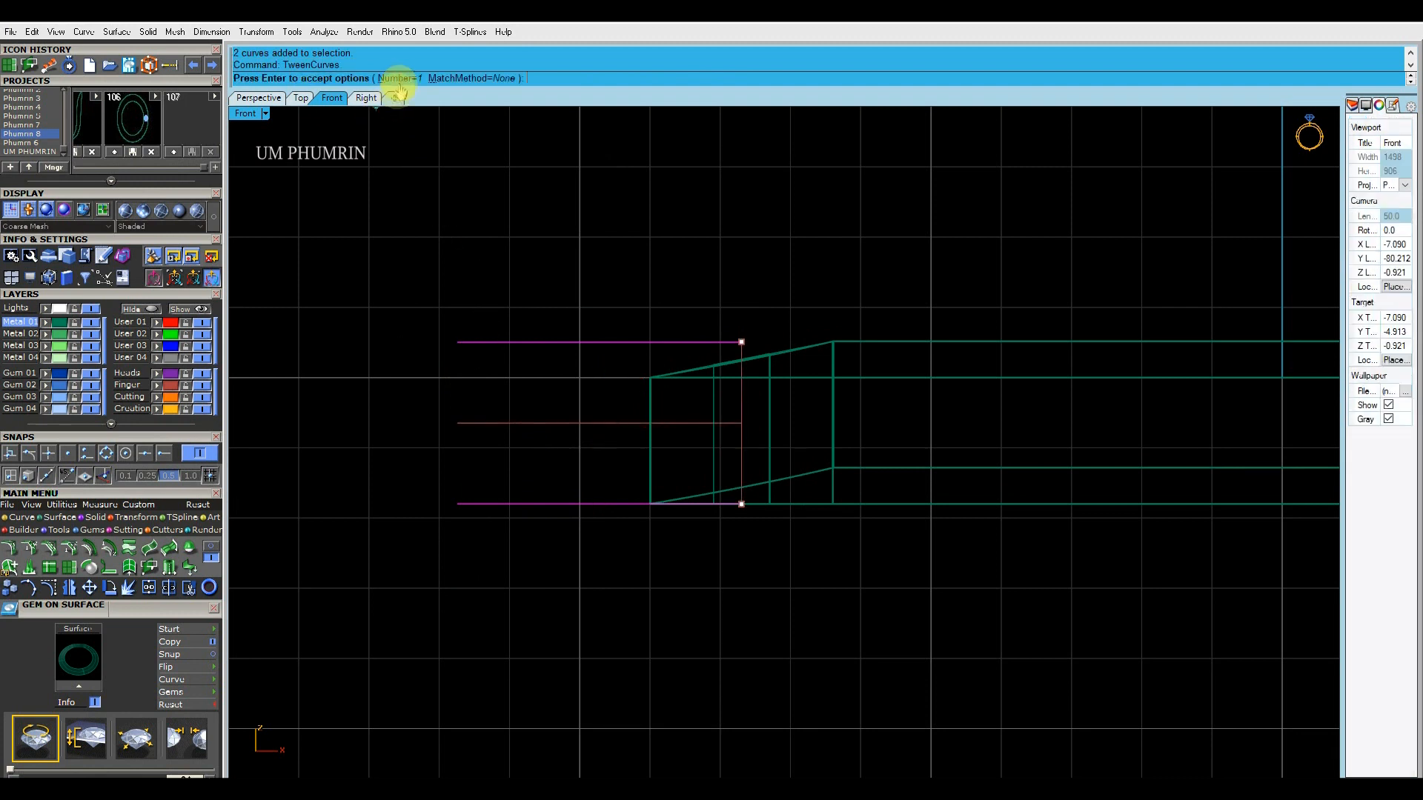
text(2)
key(Return)
key(Return)
right_drag(613, 284, 619, 267)
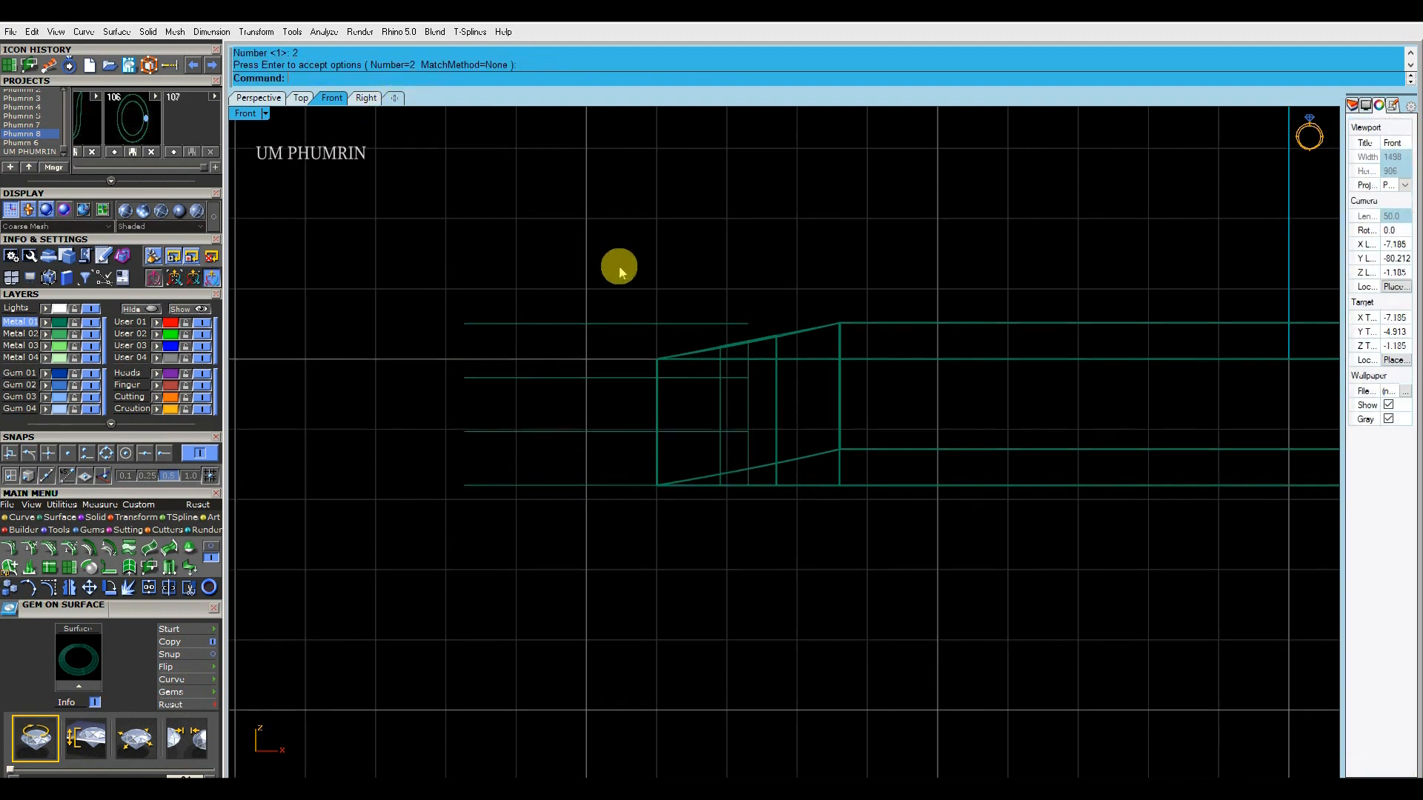
Measure the vertical spacing of the horizontal lines beside the hinge post
click(462, 323)
key(Escape)
right_click(467, 333)
click(464, 486)
key(Escape)
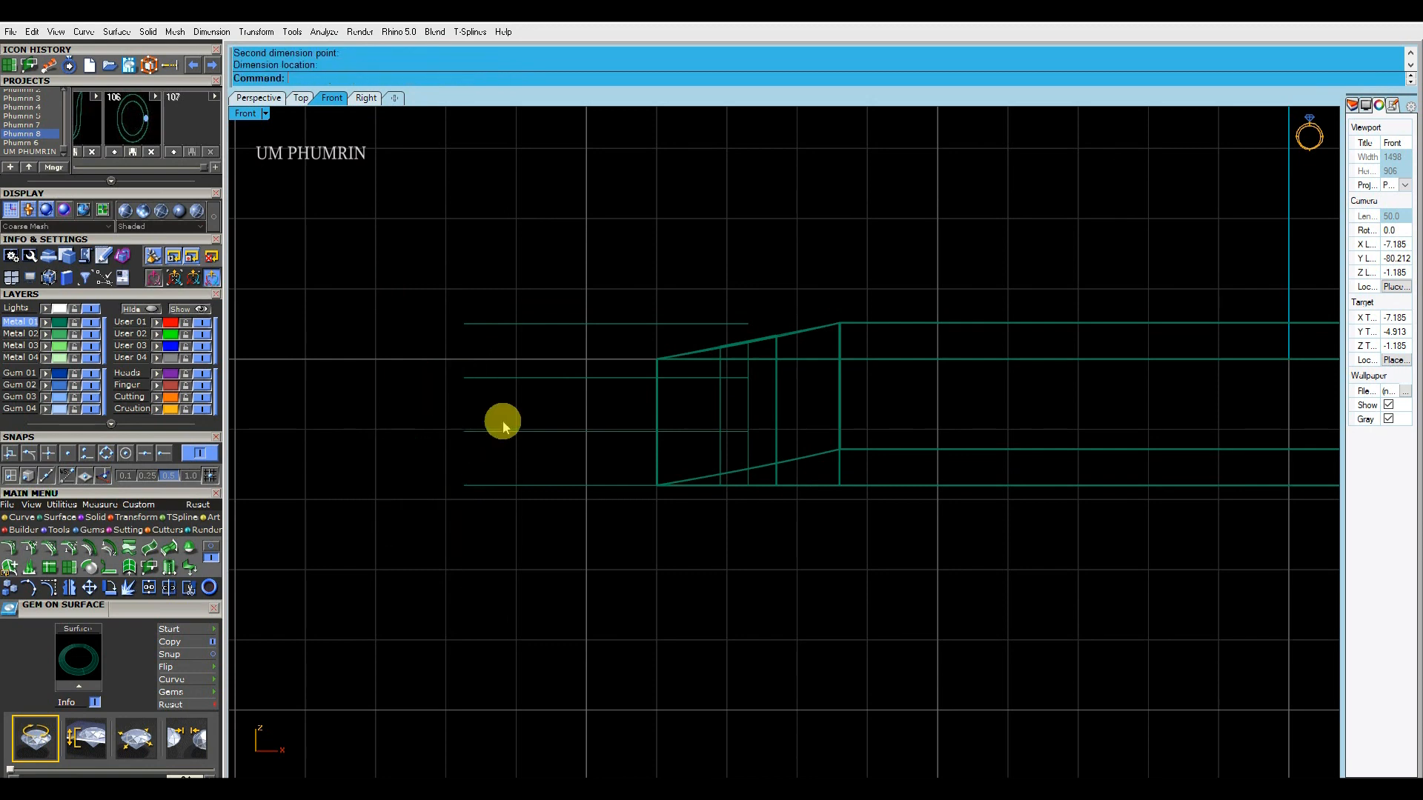
Move the four horizontal lines inward so that they span the full width of the hinge post
scroll(593, 411, up, 2)
drag(536, 412, 513, 545)
drag(651, 403, 860, 404)
scroll(751, 408, down, 3)
right_drag(750, 408, 648, 372)
Delete the uppermost and lowermost horizontal lines, keeping the two middle ones
drag(617, 237, 565, 291)
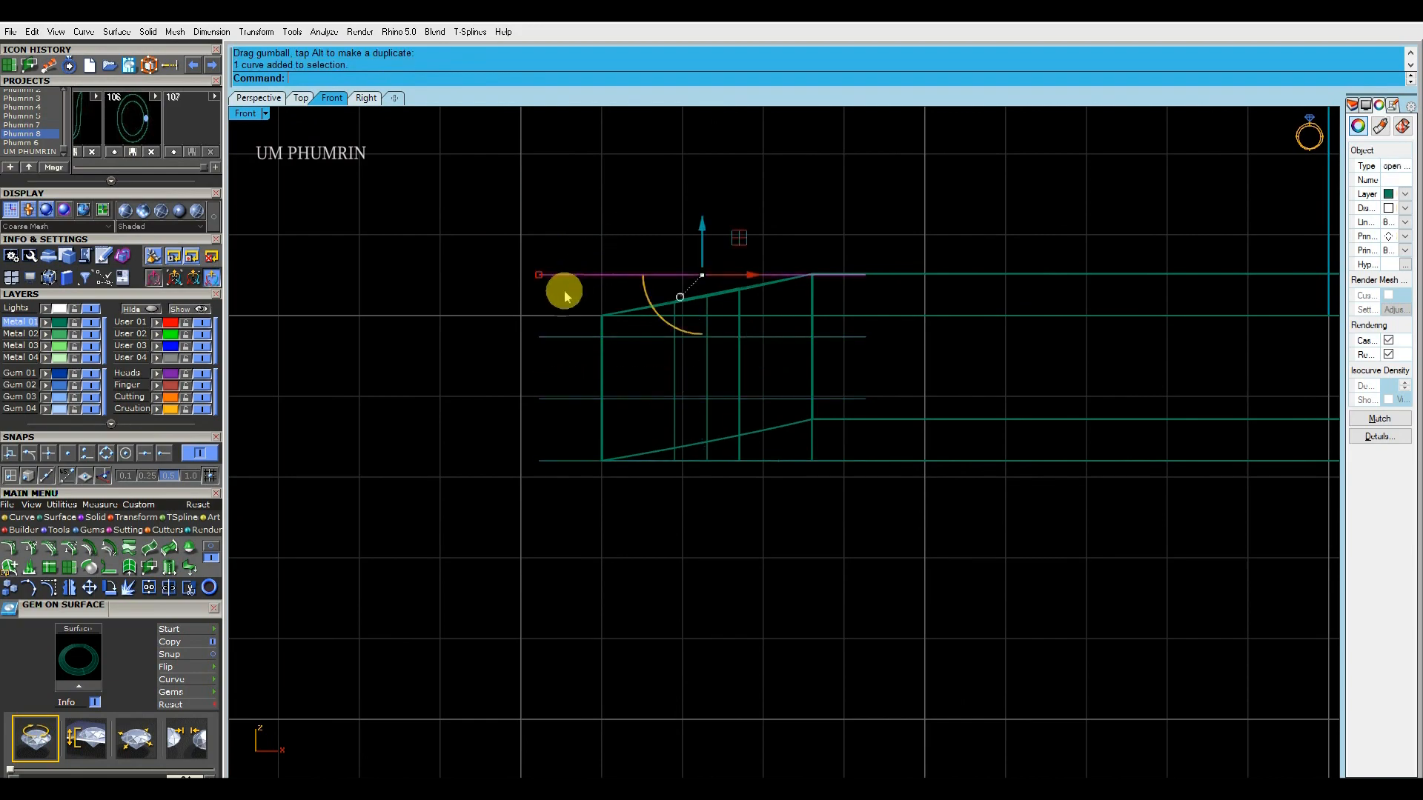
key(Delete)
drag(573, 413, 504, 307)
key(Delete)
Isolate the hinge post together with the two remaining lines in the Perspective view
click(260, 98)
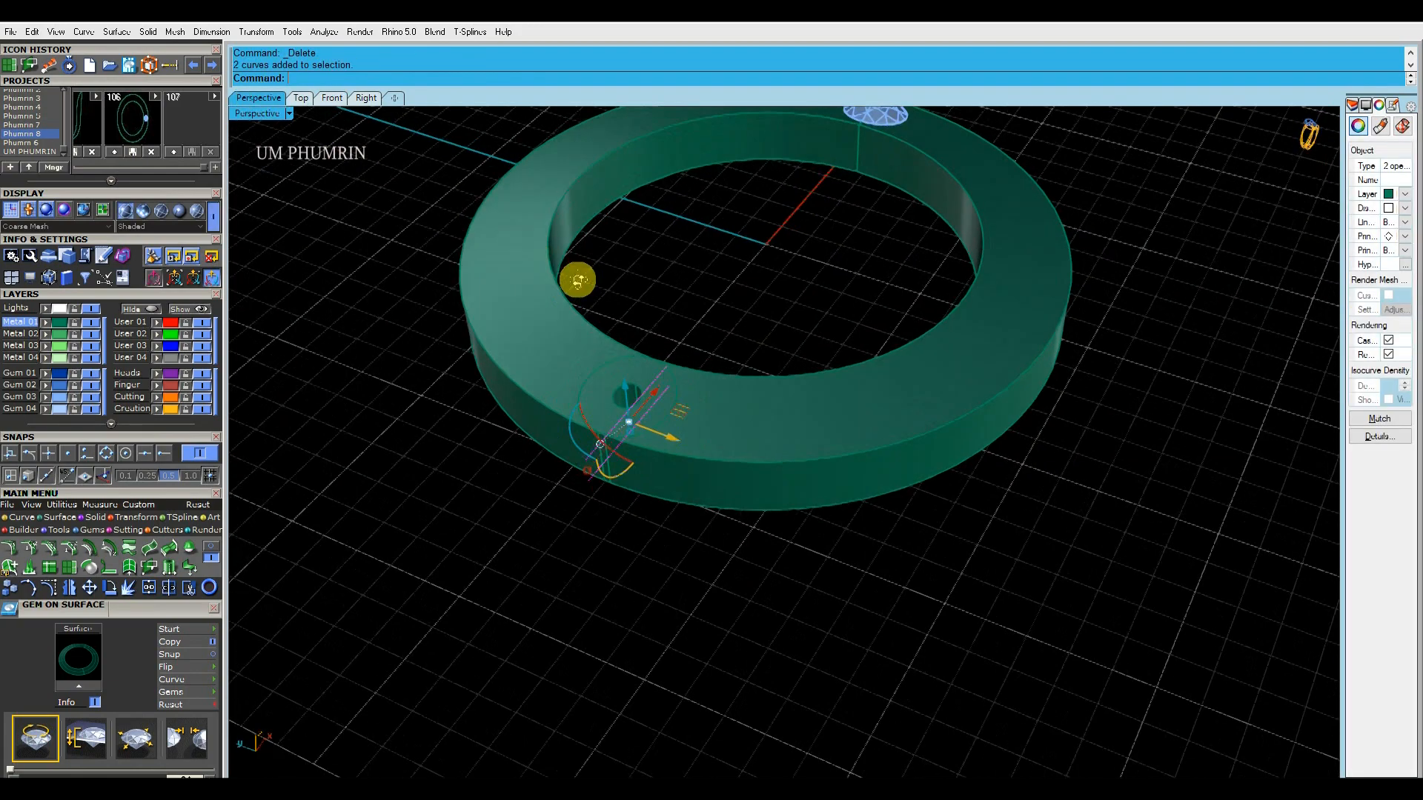
right_drag(578, 279, 693, 385)
scroll(692, 384, up, 3)
shift+click(571, 362)
right_click(150, 306)
Extrude the two lines into horizontal surfaces cutting through the whole post, and delete the source lines
right_drag(422, 380, 583, 384)
drag(455, 324, 704, 519)
right_drag(644, 475, 708, 473)
key(e)
click(801, 443)
mouse_move(800, 444)
right_down()
mouse_move(672, 428)
mouse_move(765, 445)
mouse_move(797, 423)
right_up()
key(Delete)
Try to offset both horizontal surfaces downward as thin solids, then undo the offset
click(803, 415)
shift+click(819, 463)
text(O3)
key(Return)
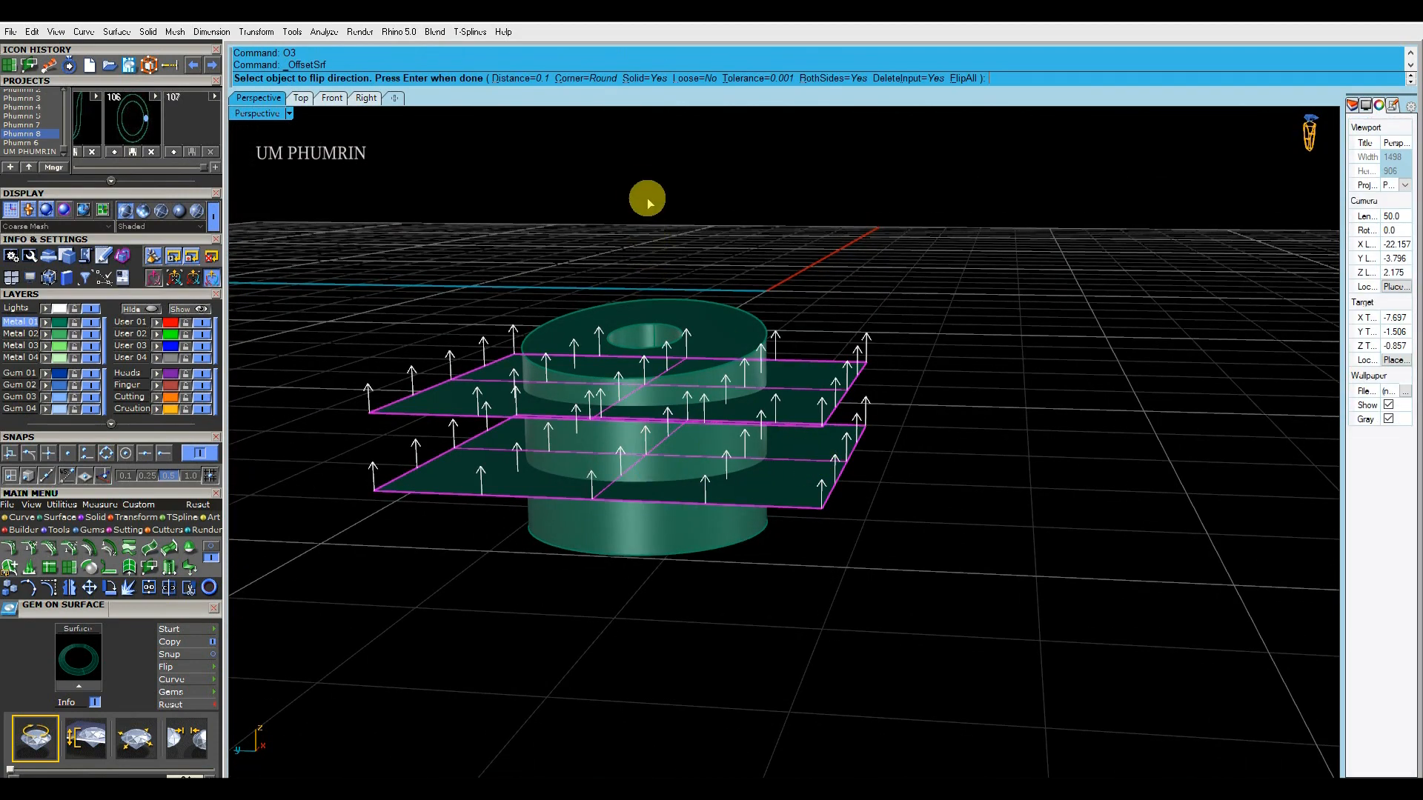
text(f)
key(Return)
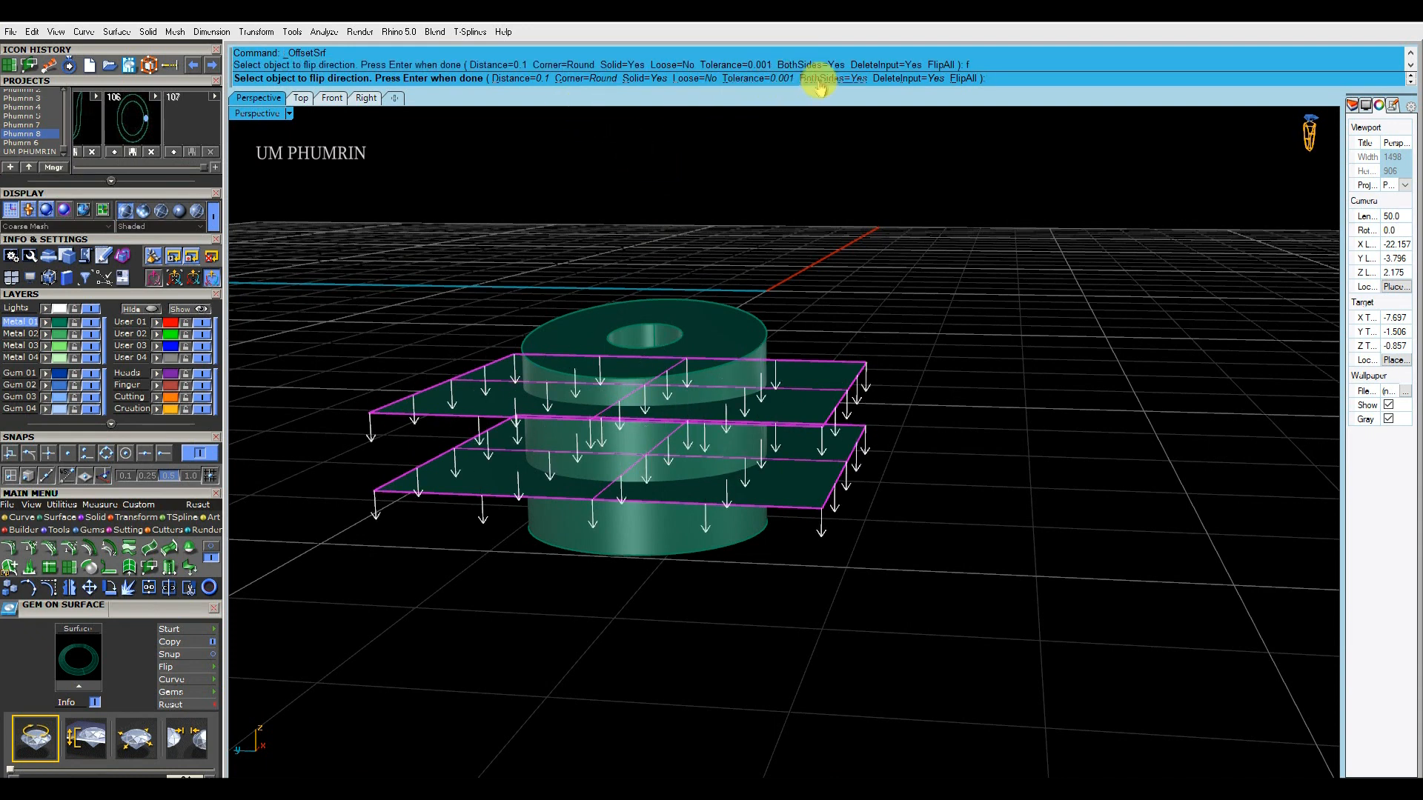
key(Return)
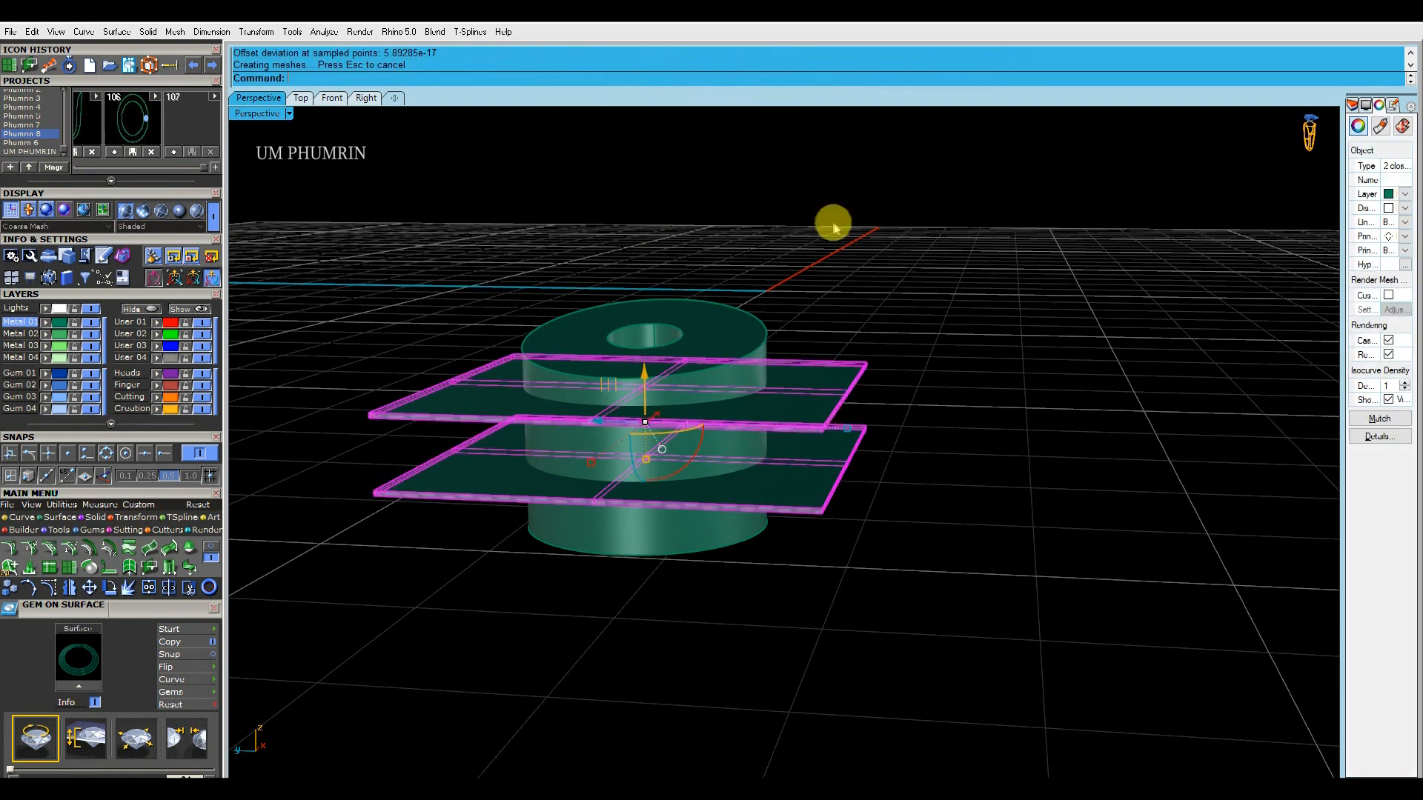
key(ctrl+z)
Offset both horizontal surfaces 0.01 downward to one side as solids, deleting the input surfaces
text(O3)
key(Return)
text(f)
key(Return)
text(.)
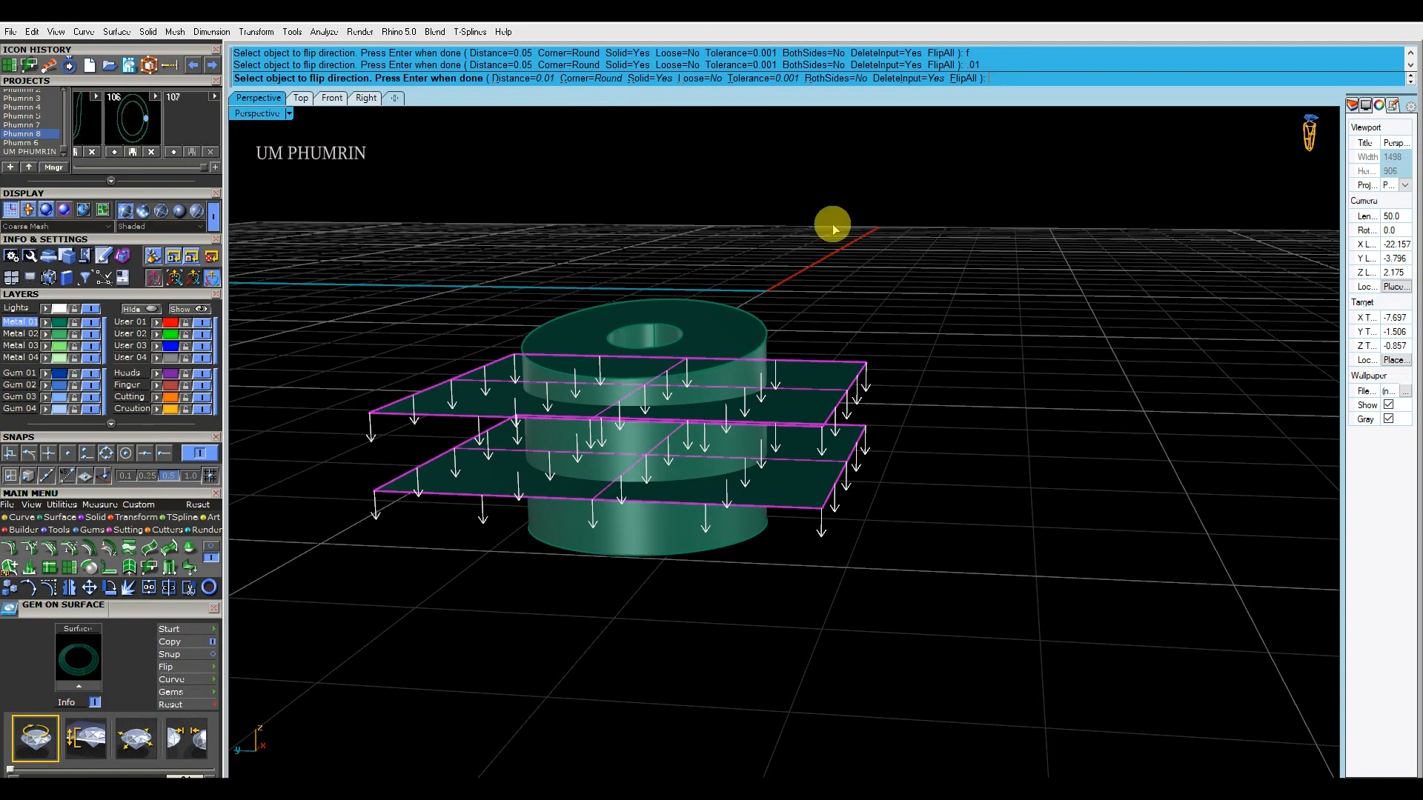
key(Return)
Subtract the two thin slabs from the hinge post to divide it into three stacked segments
click(730, 365)
shift+right_drag(747, 354, 743, 308)
text(bd)
key(Return)
drag(870, 284, 828, 393)
key(Return)
Show the hidden ring and split it into two halves along a horizontal line through its centre in the Top view
right_drag(845, 254, 628, 278)
click(201, 311)
right_drag(512, 312, 722, 411)
click(705, 362)
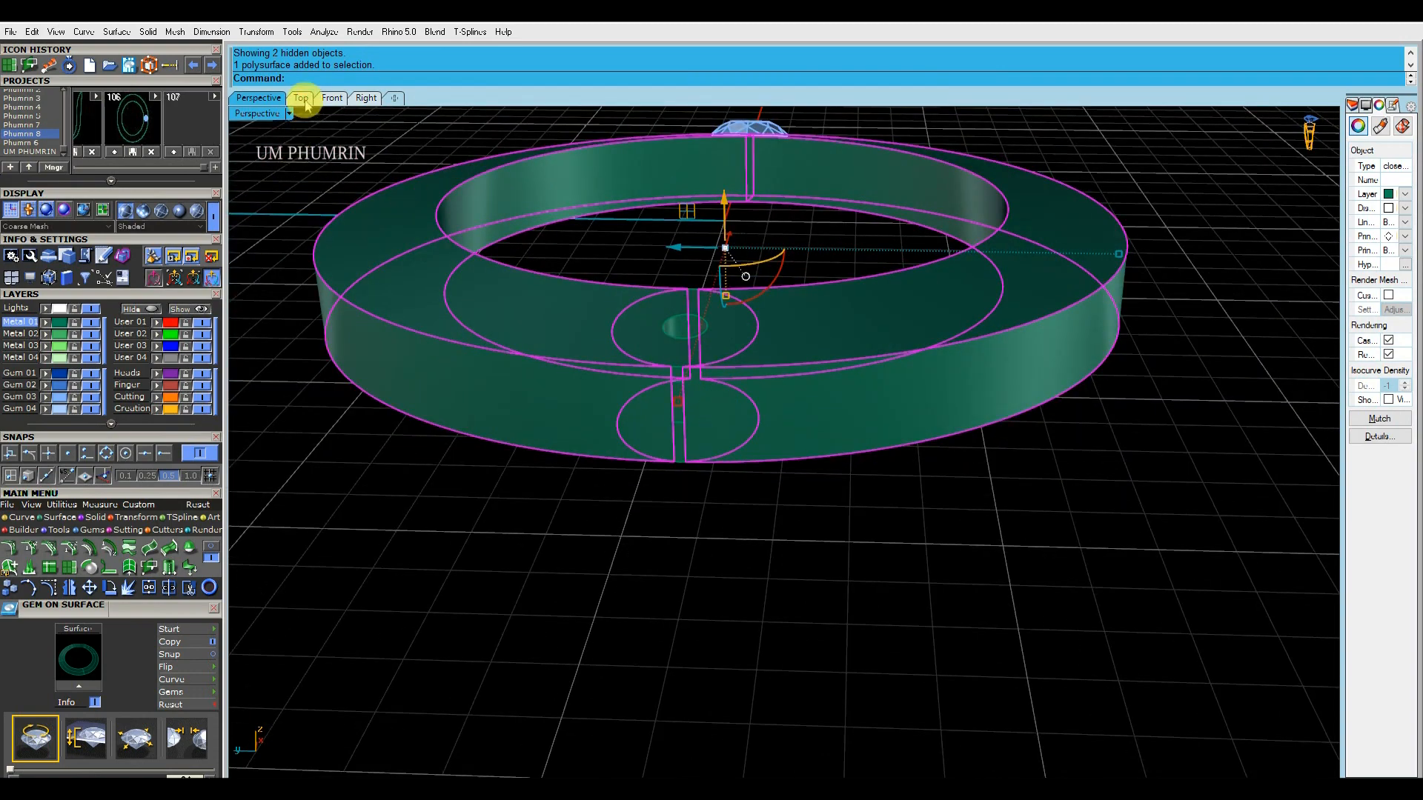
click(301, 98)
scroll(670, 315, up, 3)
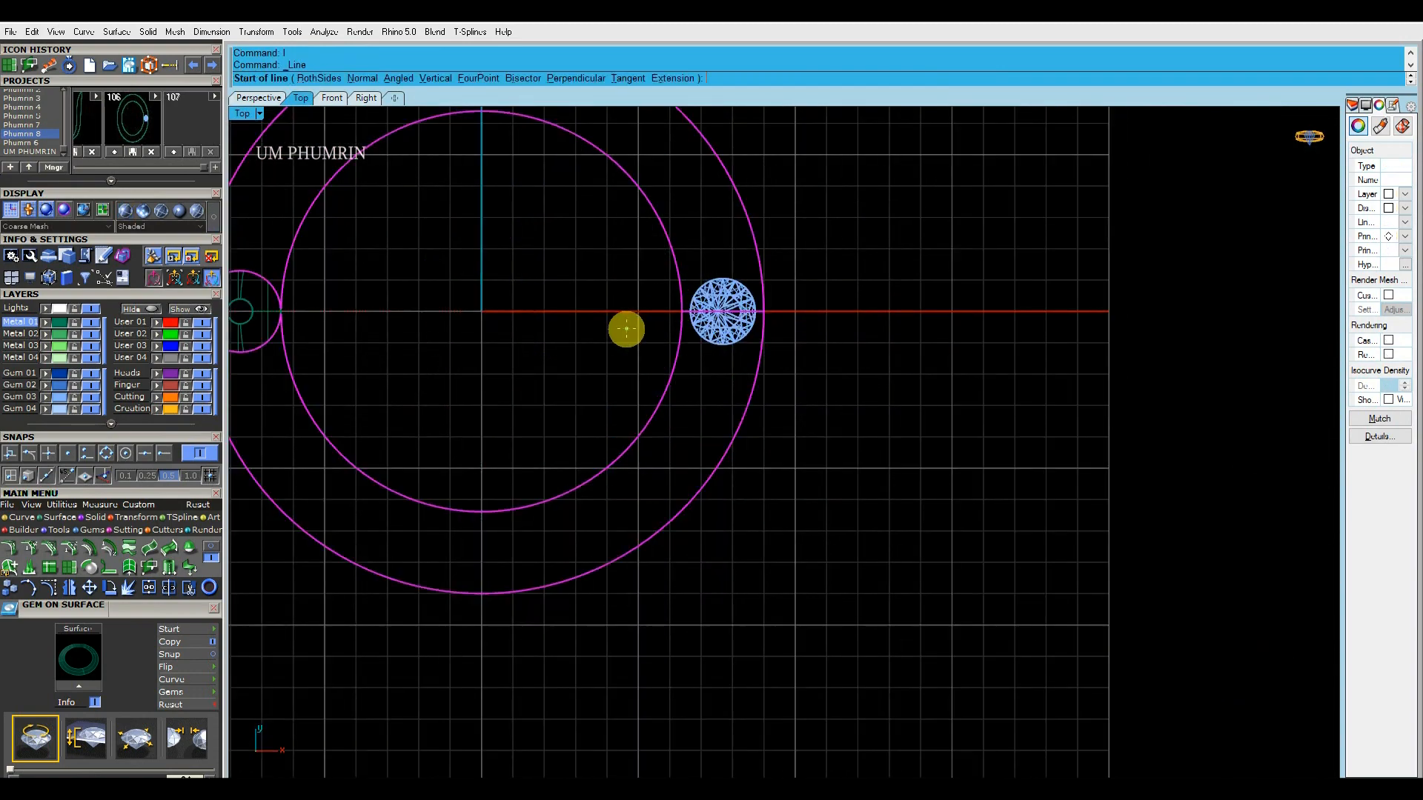
click(637, 328)
key(Escape)
key(Return)
key(Delete)
Group one half of the ring with the middle segment of the hinge post
click(663, 395)
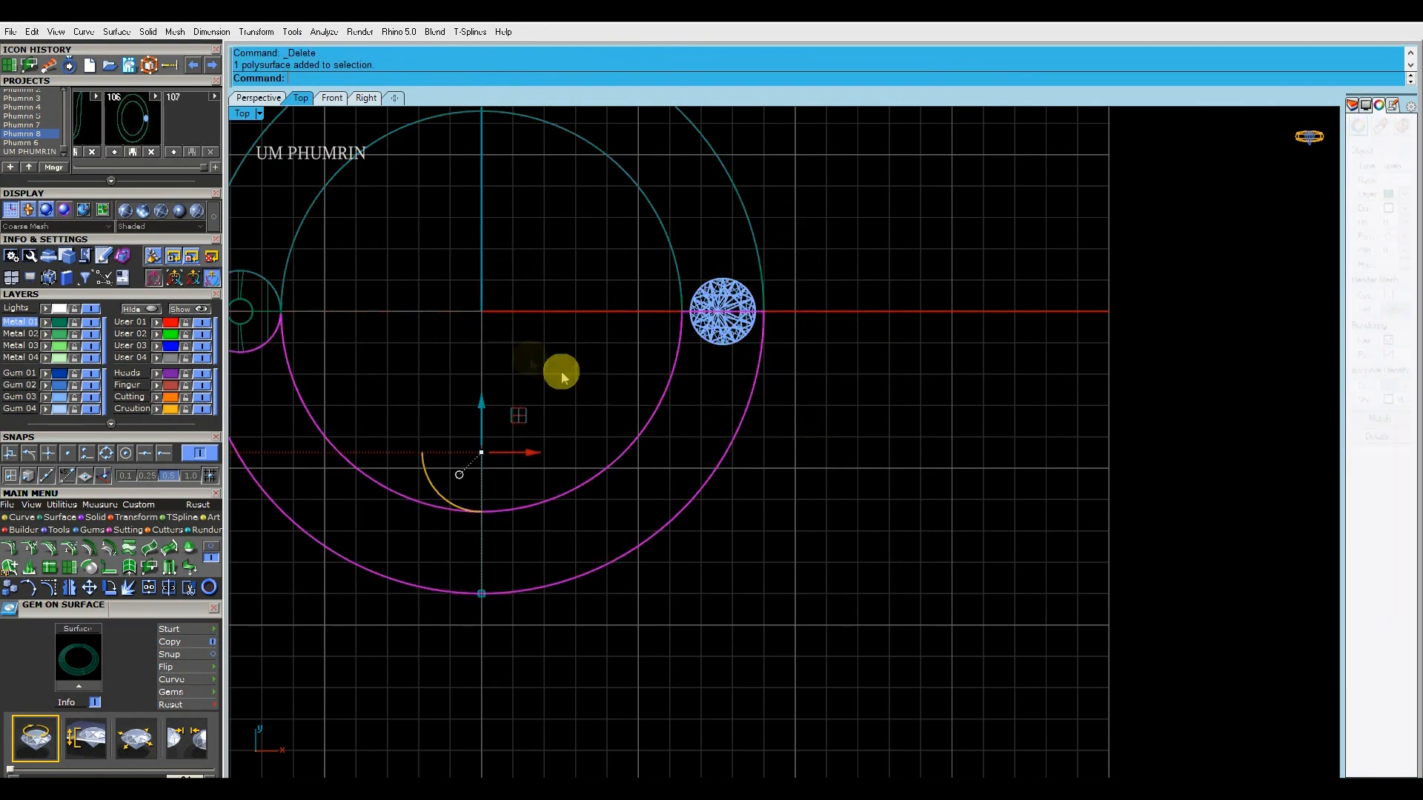
click(260, 100)
right_drag(530, 230, 666, 377)
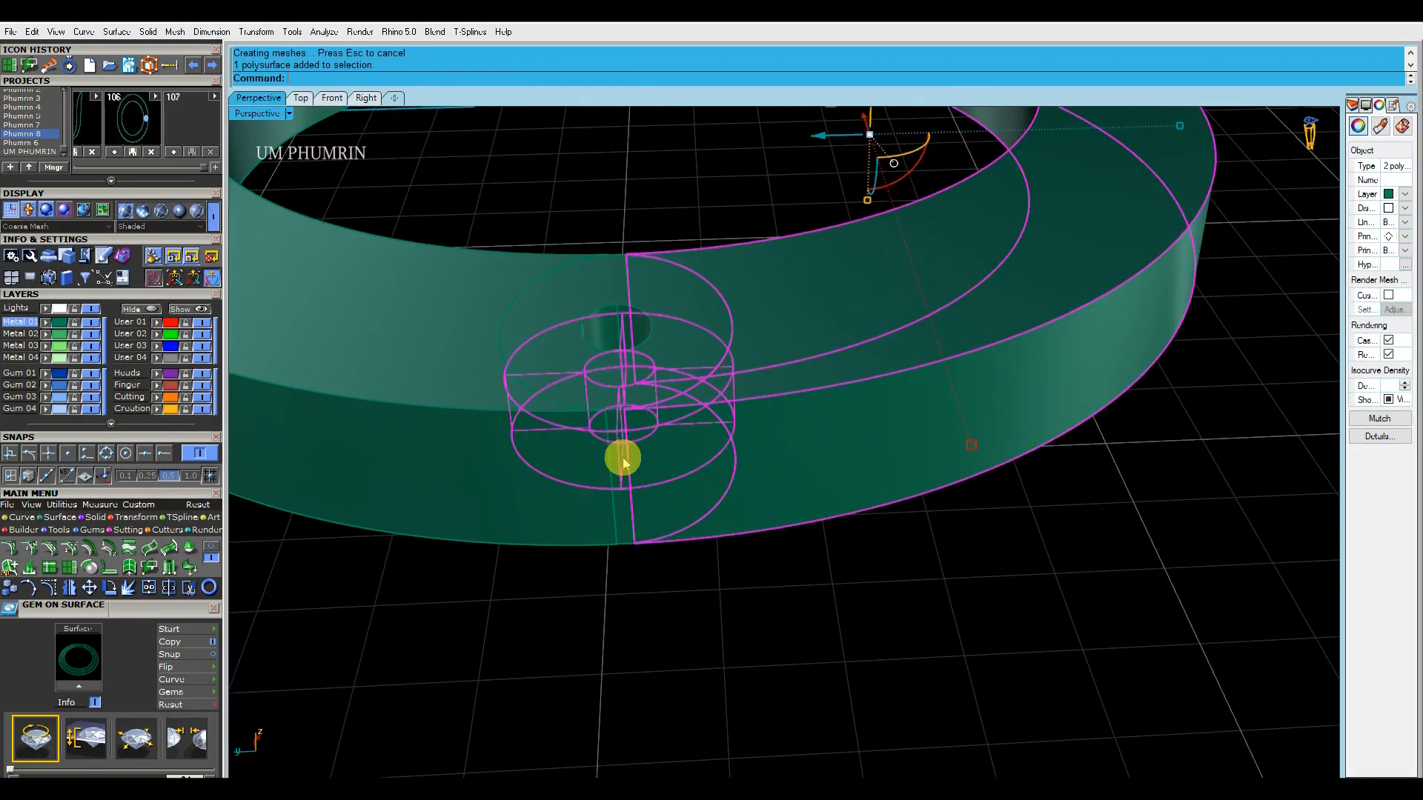
scroll(622, 463, down, 3)
right_drag(648, 464, 660, 419)
text(g)
key(Return)
Group the other half of the ring with the upper and lower hinge segments
scroll(660, 401, down, 3)
click(614, 354)
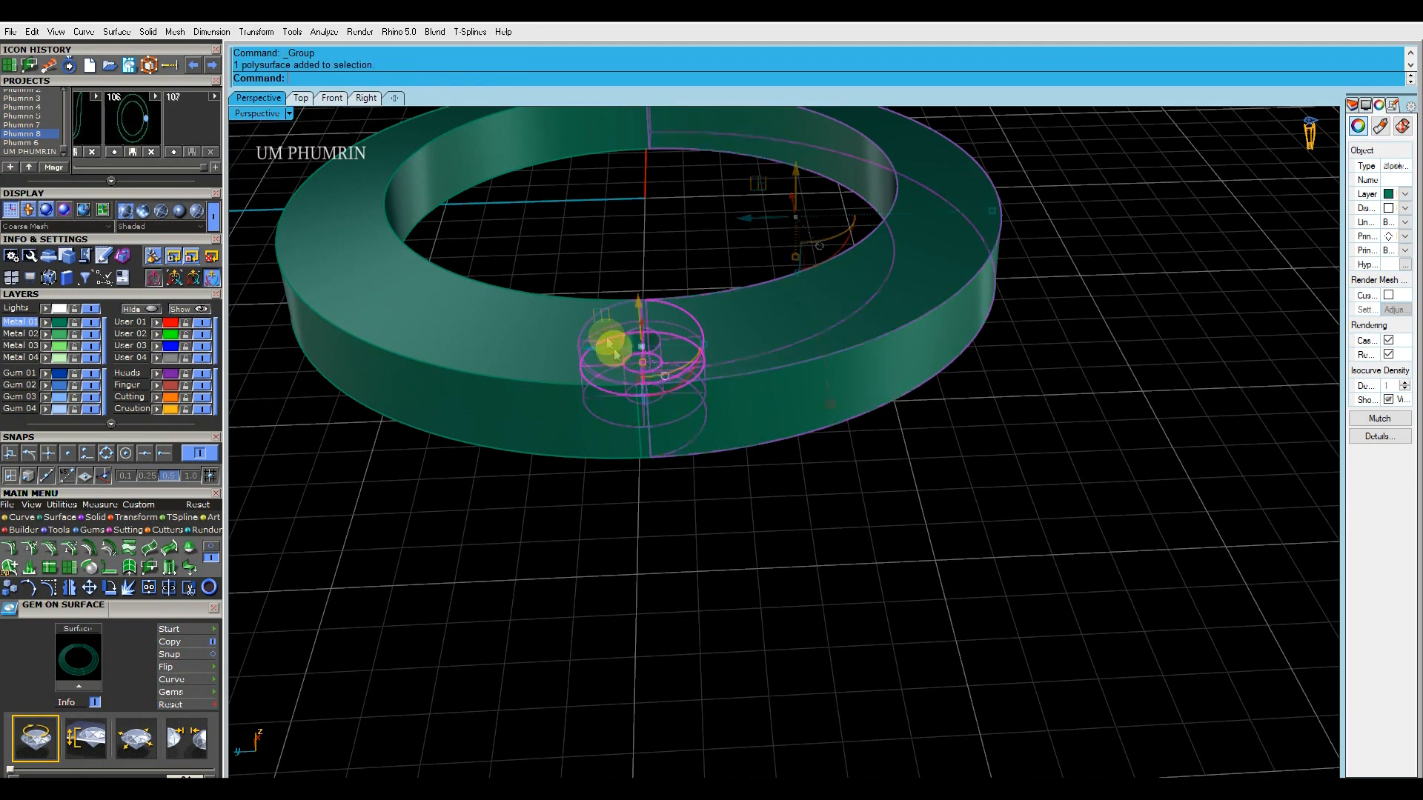
right_drag(642, 471, 645, 425)
shift+click(649, 422)
shift+click(589, 419)
shift+click(545, 417)
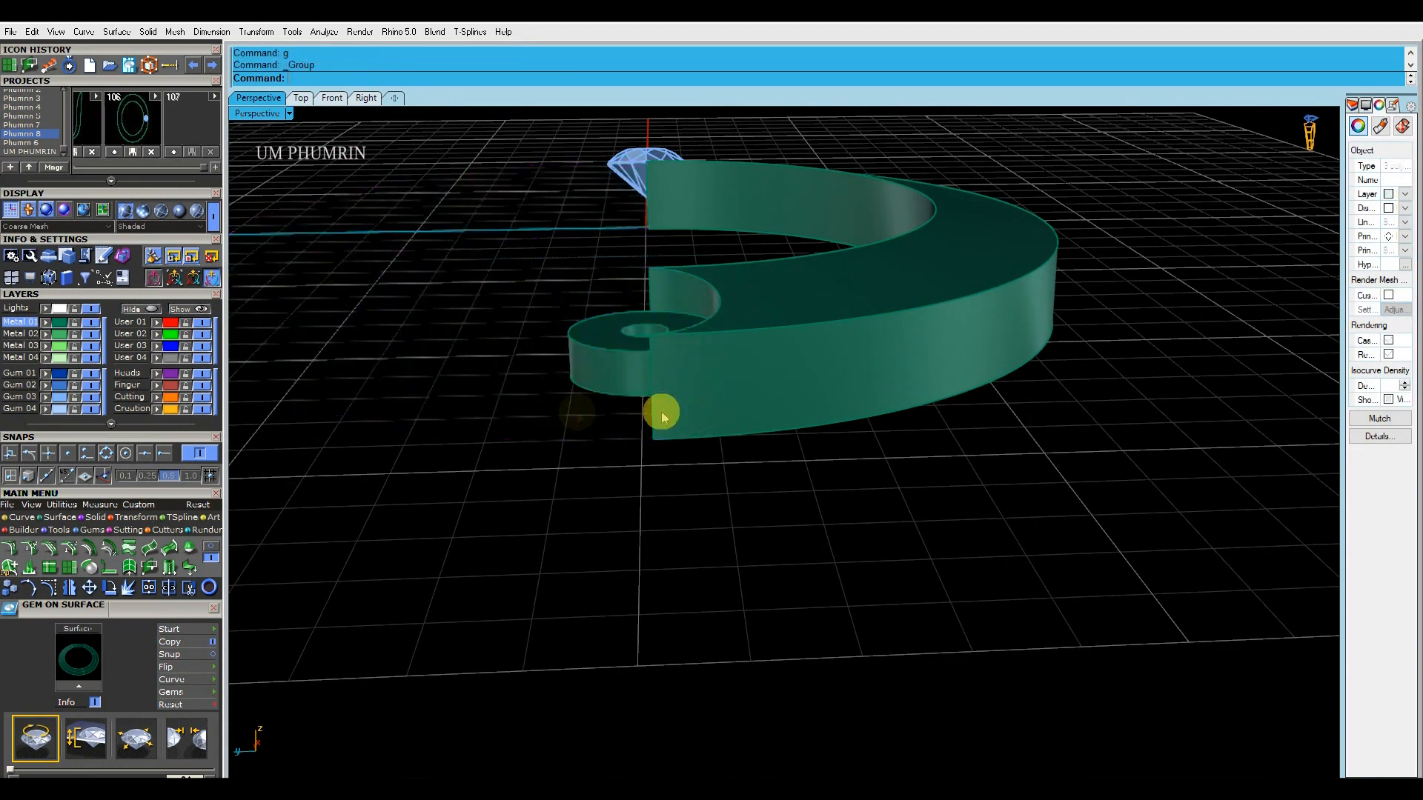
right_drag(1112, 428, 1103, 474)
click(825, 397)
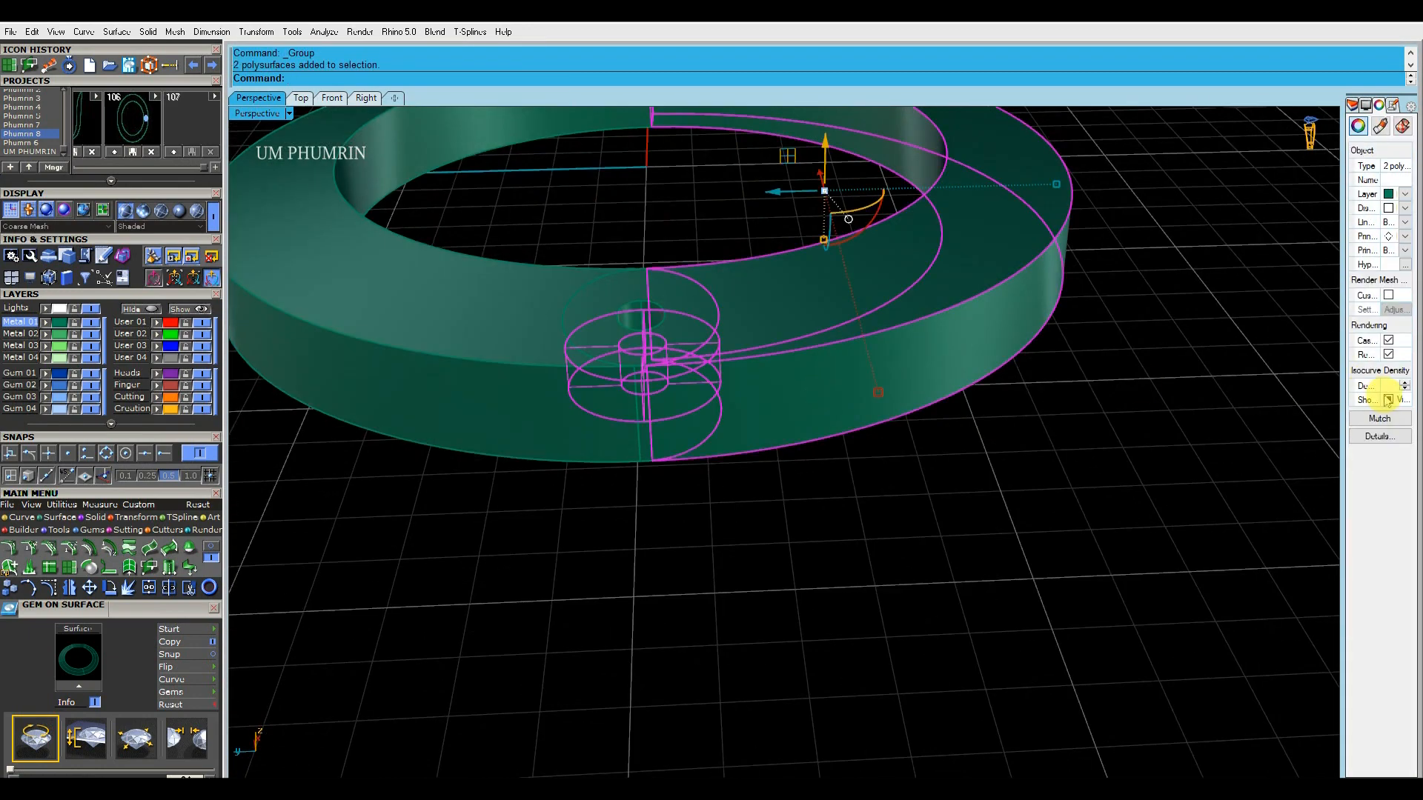
click(1138, 399)
right_drag(1137, 399, 688, 355)
scroll(1080, 487, down, 2)
click(1018, 441)
scroll(1008, 482, down, 4)
click(1043, 492)
scroll(840, 320, up, 2)
scroll(510, 420, up, 3)
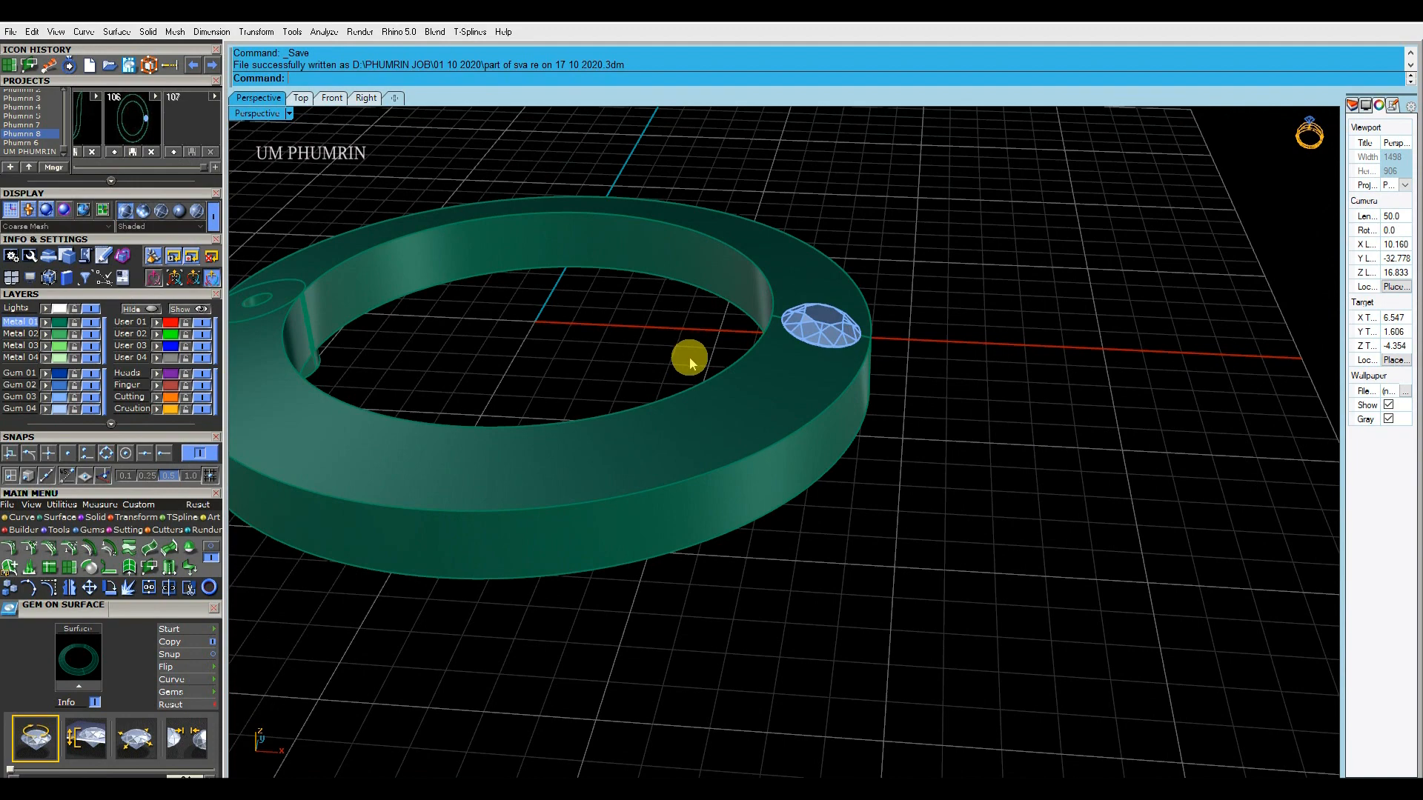
Duplicate the half band's inner top edge and offset it 0.15 on the top surface, removing the duplicated edge
scroll(689, 364, down, 3)
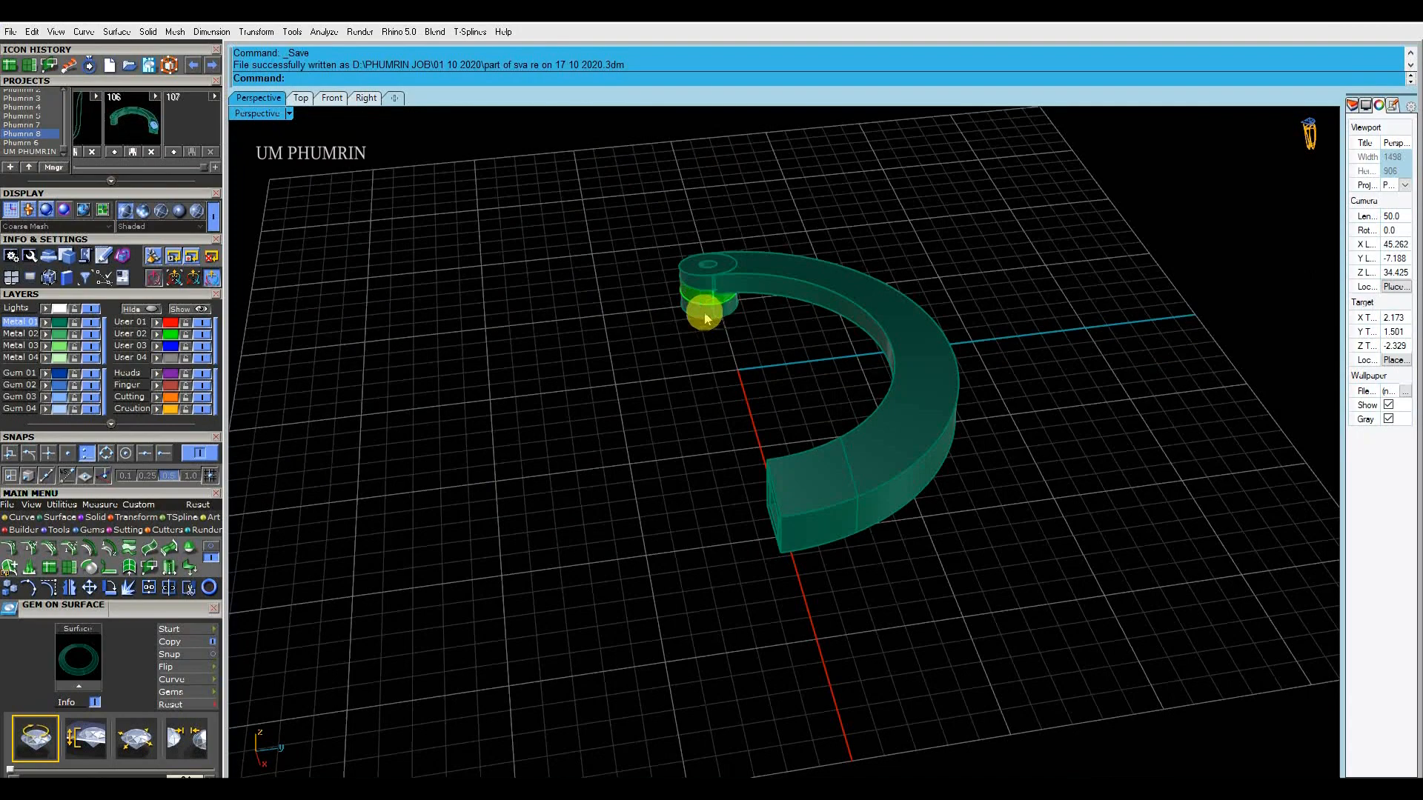
right_drag(699, 309, 824, 370)
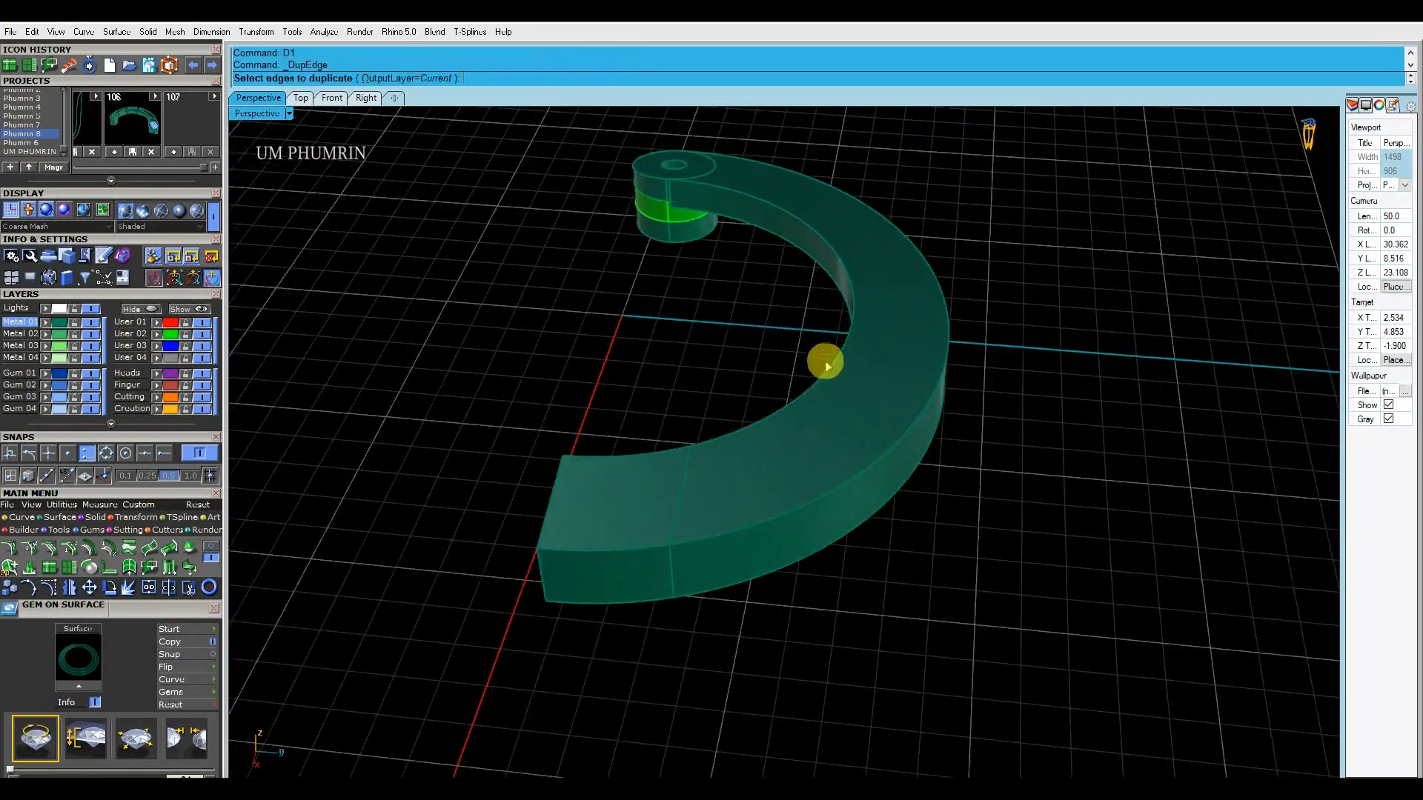
right_click(837, 361)
key(Return)
click(877, 358)
text(.15)
key(Return)
key(Delete)
Offset the inner border curve once more on the top surface, flipping the direction towards the outer edge
click(857, 334)
right_click(862, 332)
click(884, 332)
text(f)
right_click(883, 332)
right_click(883, 332)
click(991, 363)
shift+right_drag(991, 363, 948, 362)
Duplicate the band's outer top edge and offset it inward on the top surface with the direction flipped
text(D1)
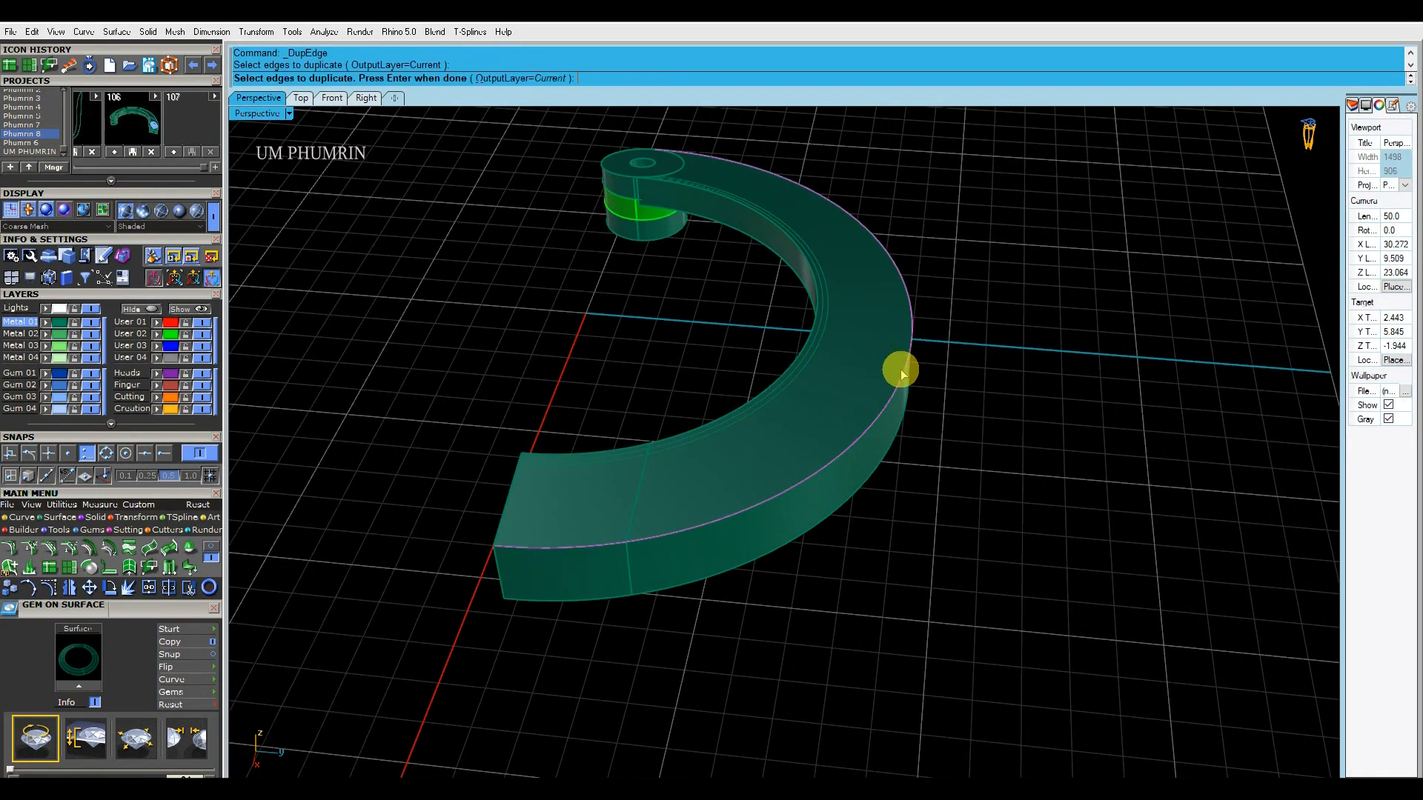
right_click(902, 375)
text(O2)
key(Return)
click(874, 359)
text(f)
right_click(876, 360)
right_click(876, 359)
Offset the outer border curve a second time inward on the top surface with the direction flipped
click(892, 371)
right_click(887, 368)
click(874, 364)
text(f)
right_click(872, 364)
right_click(872, 365)
click(1036, 377)
Preview a 2.1 mm round gem on the band's top surface to check its fit between the border curves
right_drag(1036, 377, 829, 461)
text(gr)
key(Return)
click(846, 396)
scroll(846, 393, up, 3)
scroll(837, 470, up, 4)
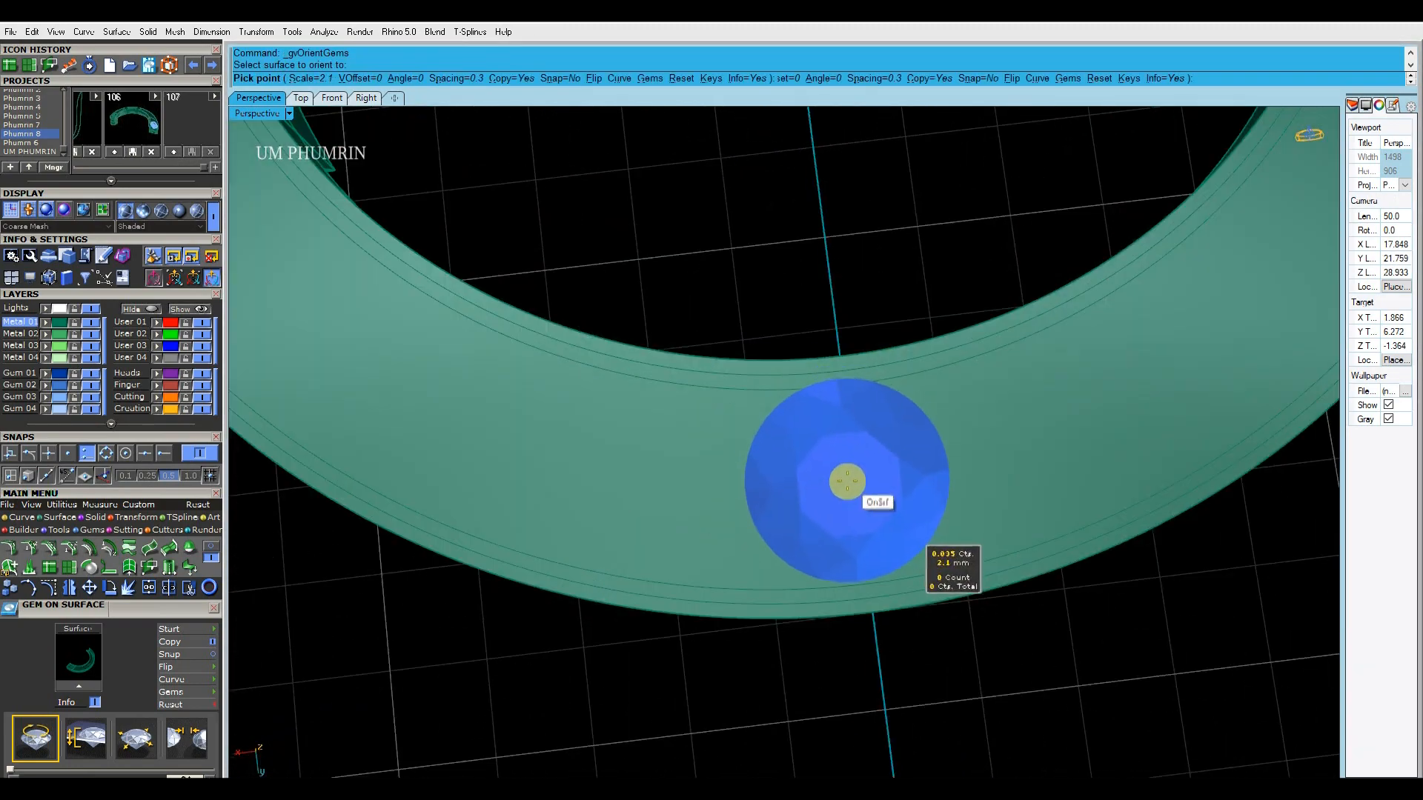
scroll(848, 483, down, 2)
scroll(848, 485, up, 2)
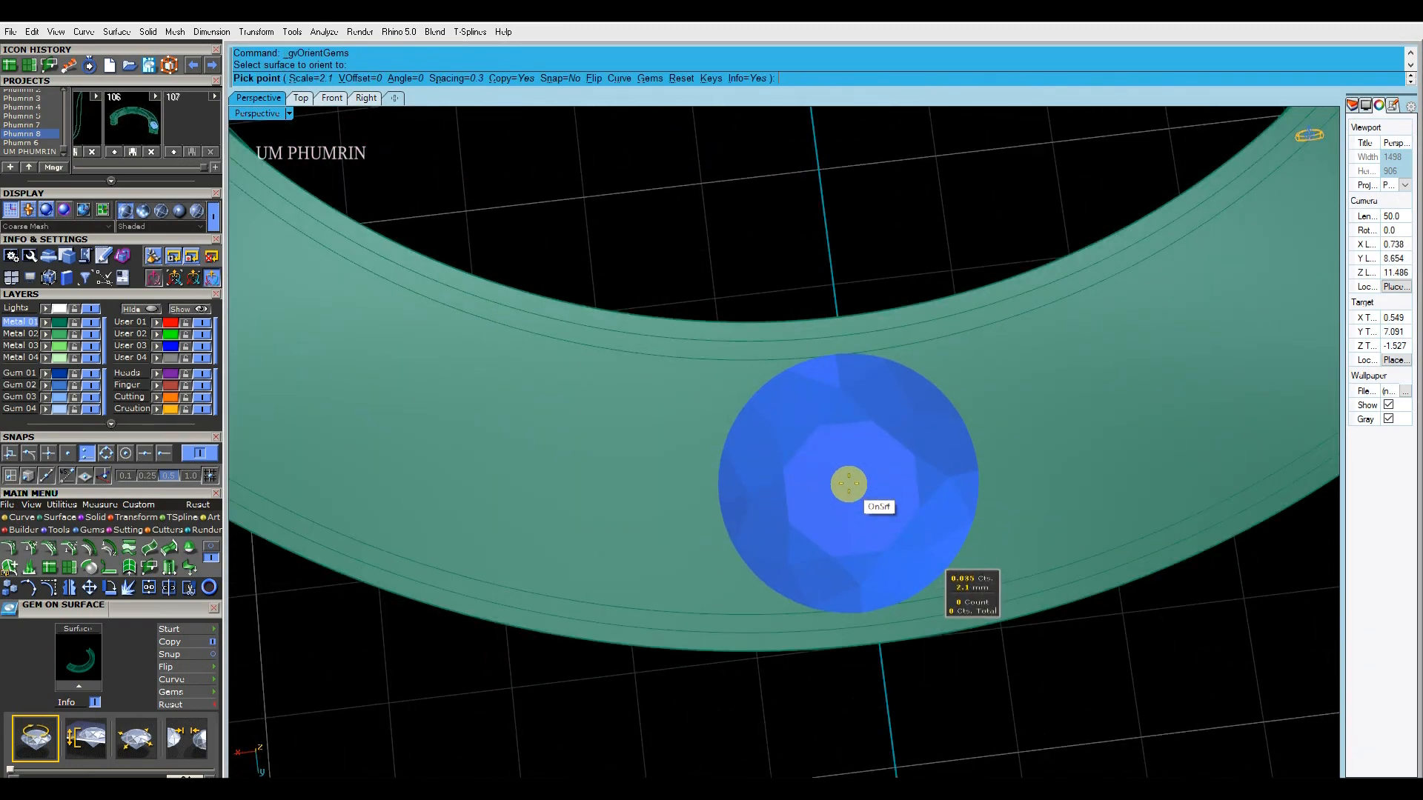
key(Escape)
Extract an isocurve along the middle of the band's top surface, snapped to the midpoint of its end edge
scroll(848, 482, down, 5)
right_drag(849, 481, 1004, 341)
scroll(1064, 371, down, 4)
right_drag(842, 339, 818, 352)
scroll(818, 350, up, 4)
click(813, 328)
click(709, 331)
right_drag(708, 332, 913, 315)
text(E)
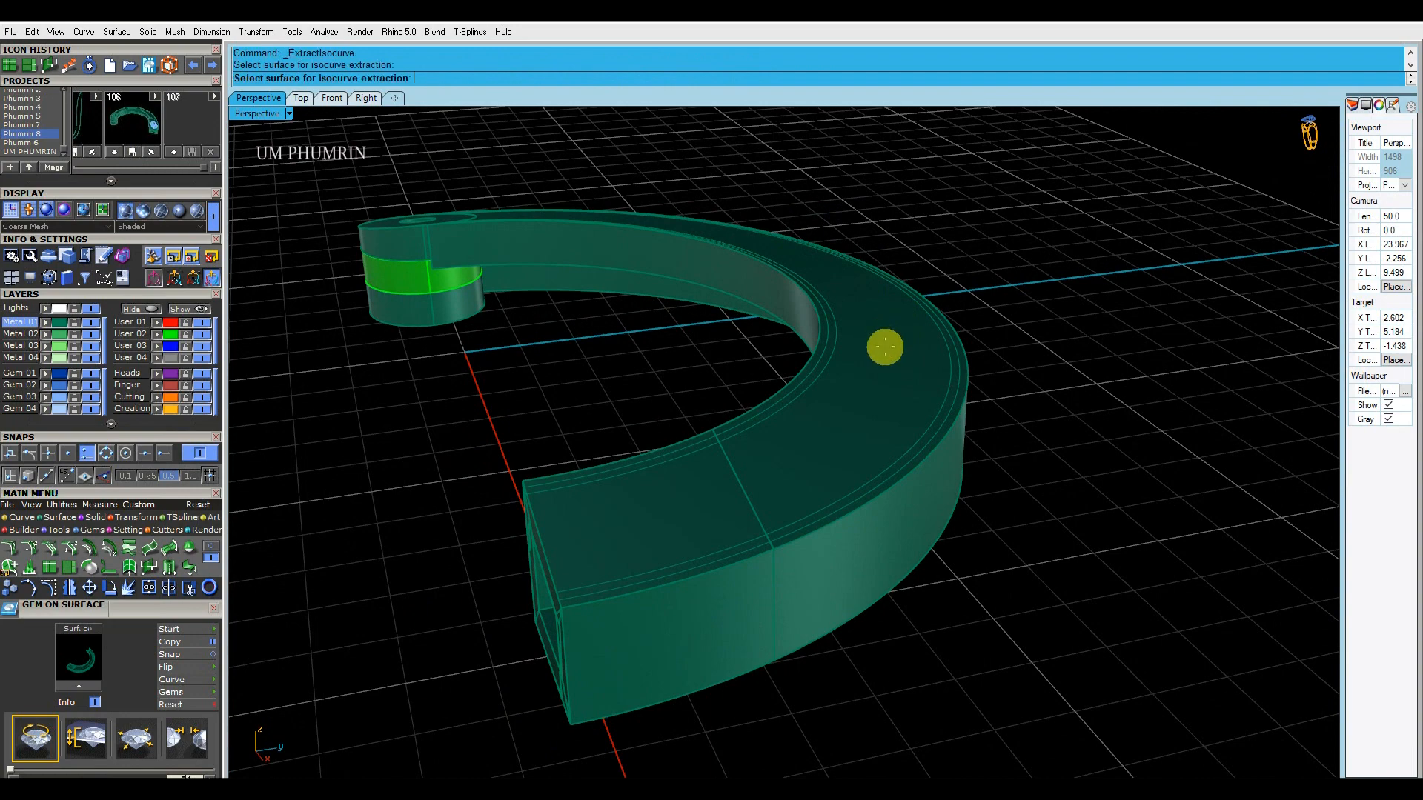
click(145, 453)
click(546, 552)
key(Return)
Place a row of round gems on the middle curve, with the culet direction following the band's top surface as Object
right_drag(734, 319, 648, 447)
scroll(648, 448, down, 3)
text(gc)
key(Return)
scroll(172, 614, down, 3)
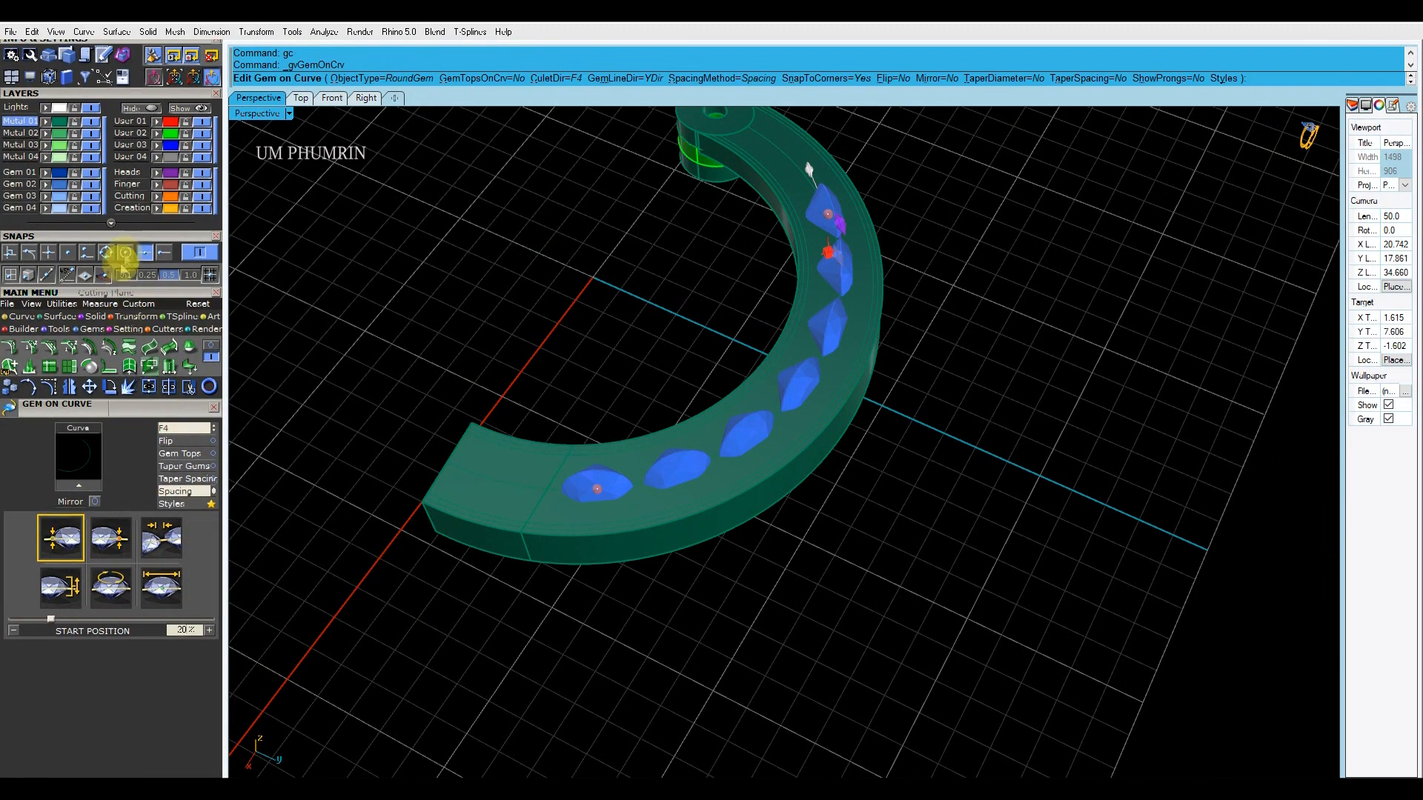
click(184, 428)
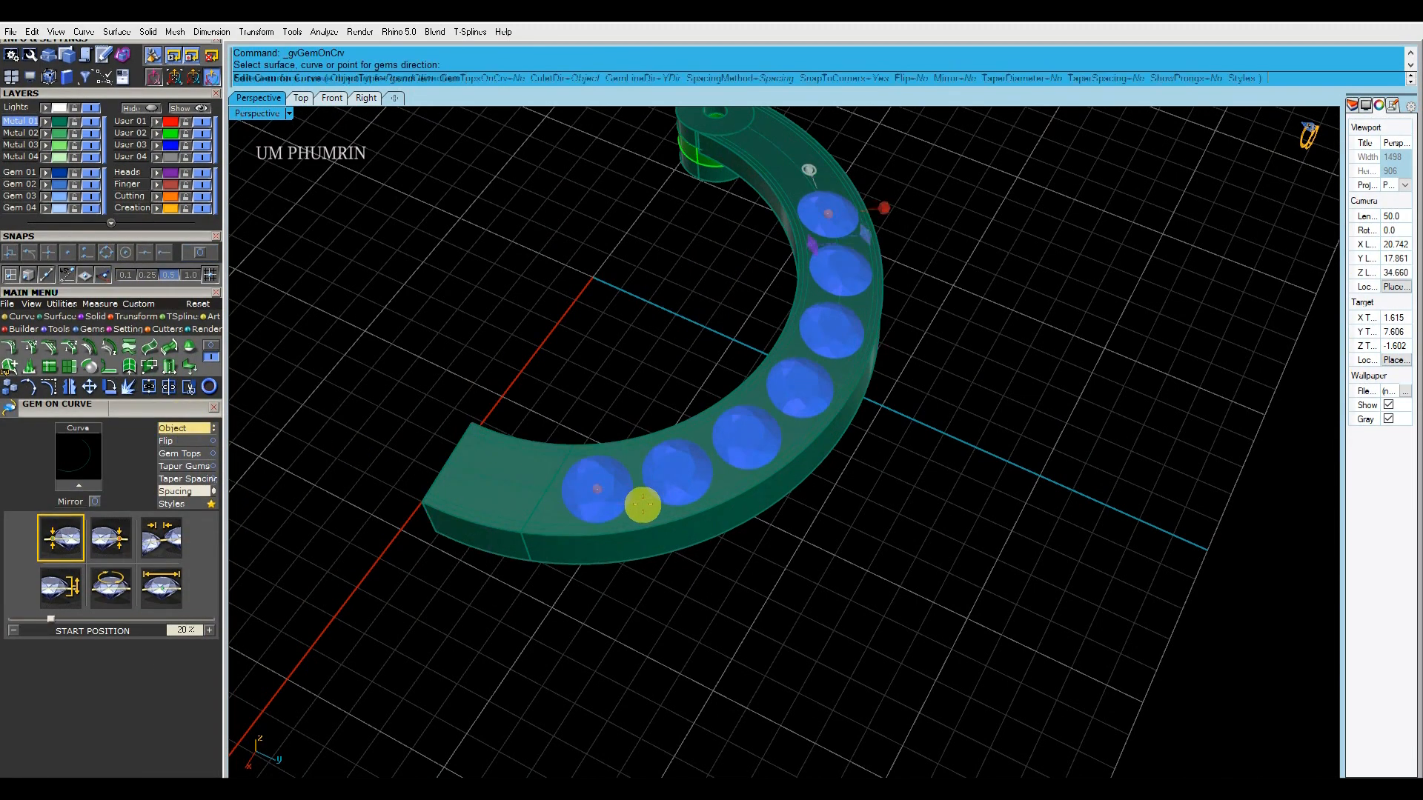
Set the gem start size to 2.1 mm and the spacing to 0.1 mm, with the Fixed spacing method
click(167, 606)
text(2.)
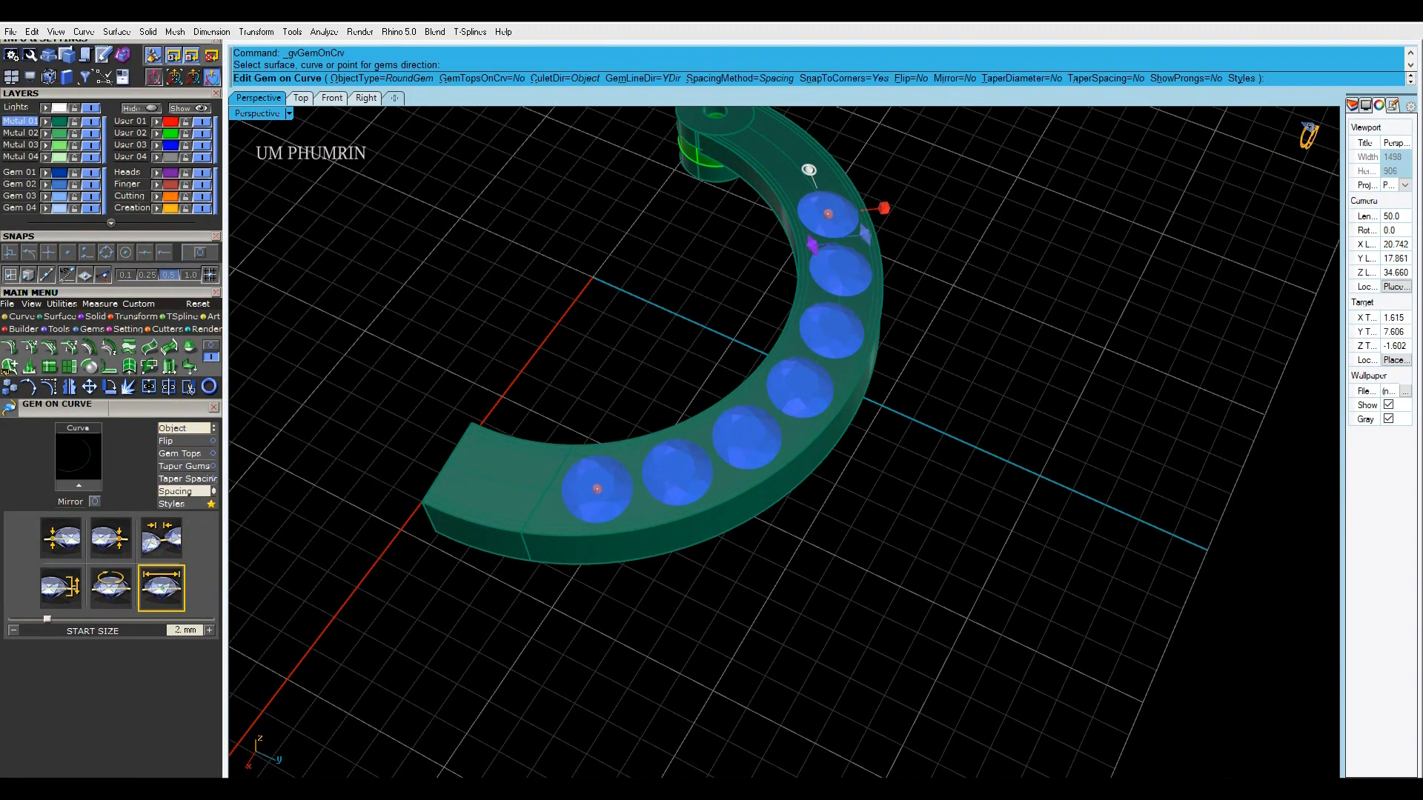
text(1)
click(162, 544)
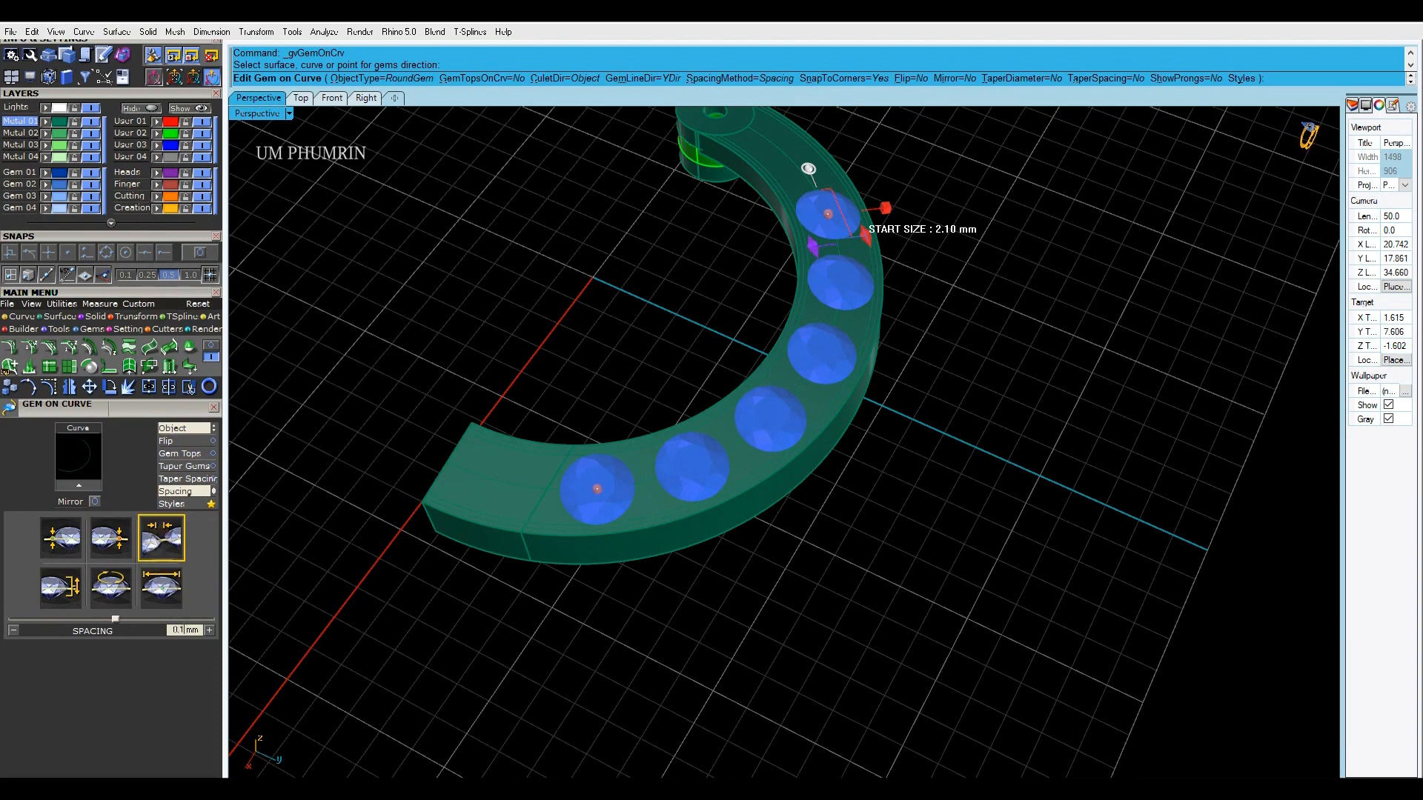
click(179, 492)
Shift the start position of the gem row toward the hinge end, to about 5.45
right_drag(593, 393, 509, 429)
scroll(511, 428, down, 3)
scroll(815, 356, up, 4)
right_drag(830, 348, 755, 385)
drag(756, 387, 794, 274)
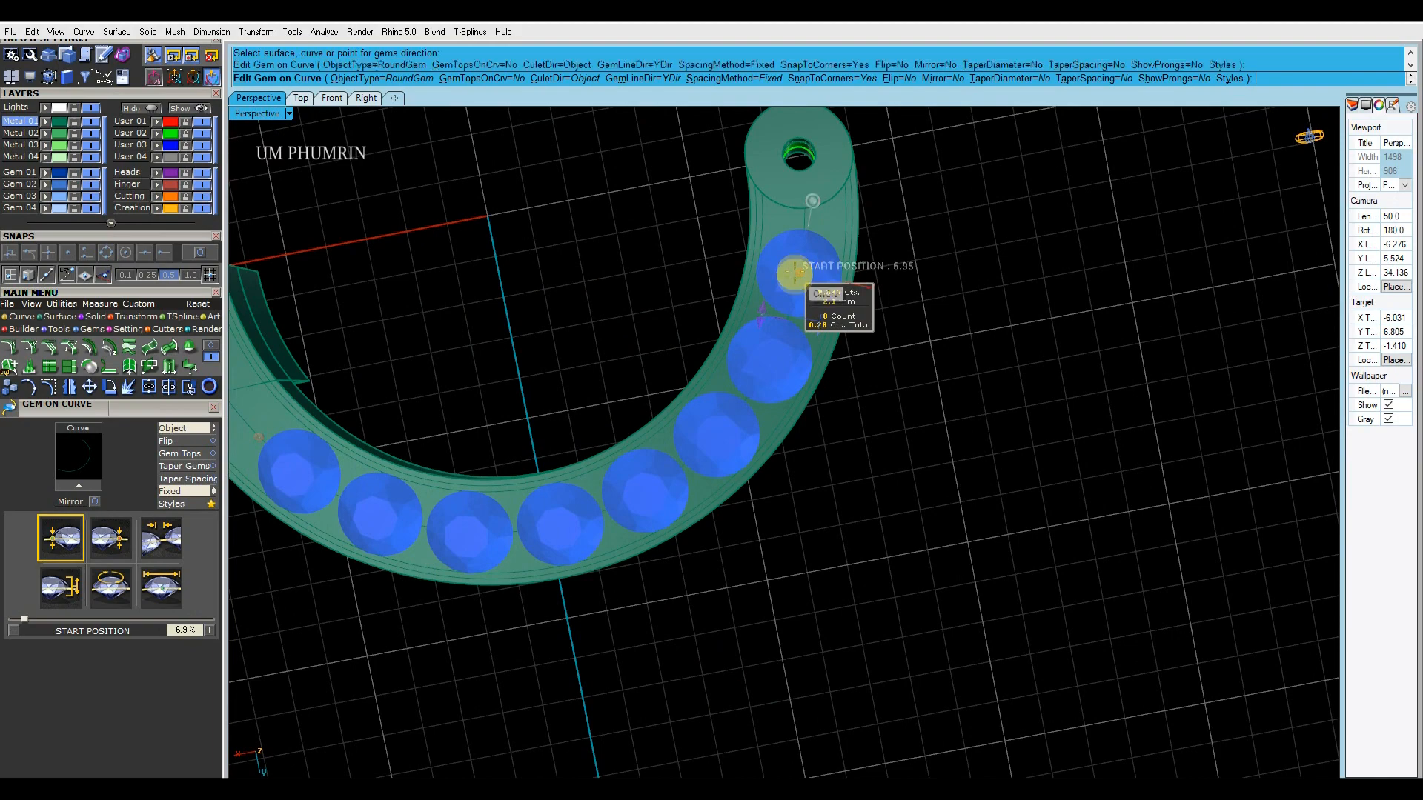
shift+right_drag(370, 404, 644, 380)
drag(531, 413, 491, 344)
right_drag(491, 344, 798, 376)
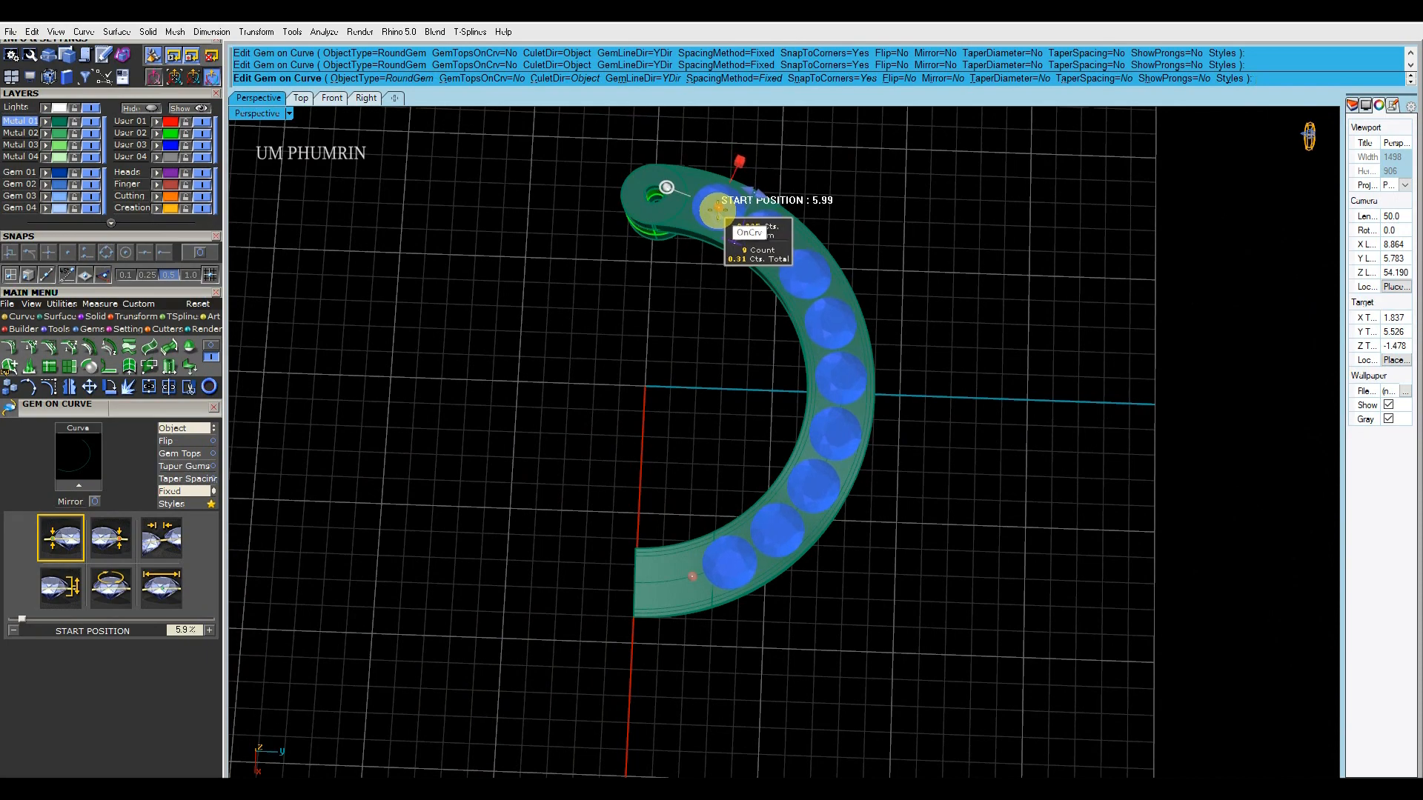
right_drag(663, 579, 731, 391)
scroll(761, 279, up, 3)
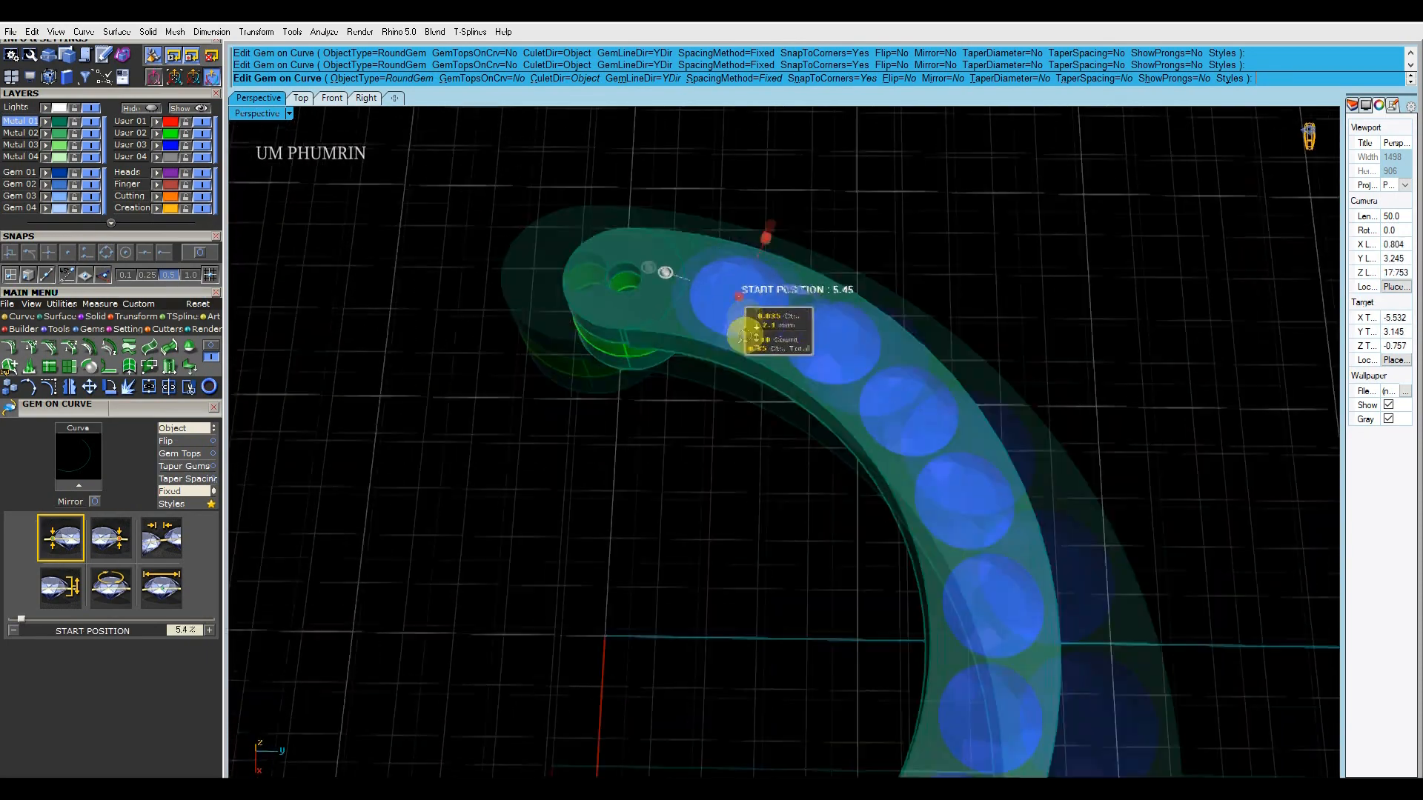
Keep the gem spacing at 0.1 mm and finish placing the gem row along the band
click(168, 541)
scroll(167, 540, down, 1)
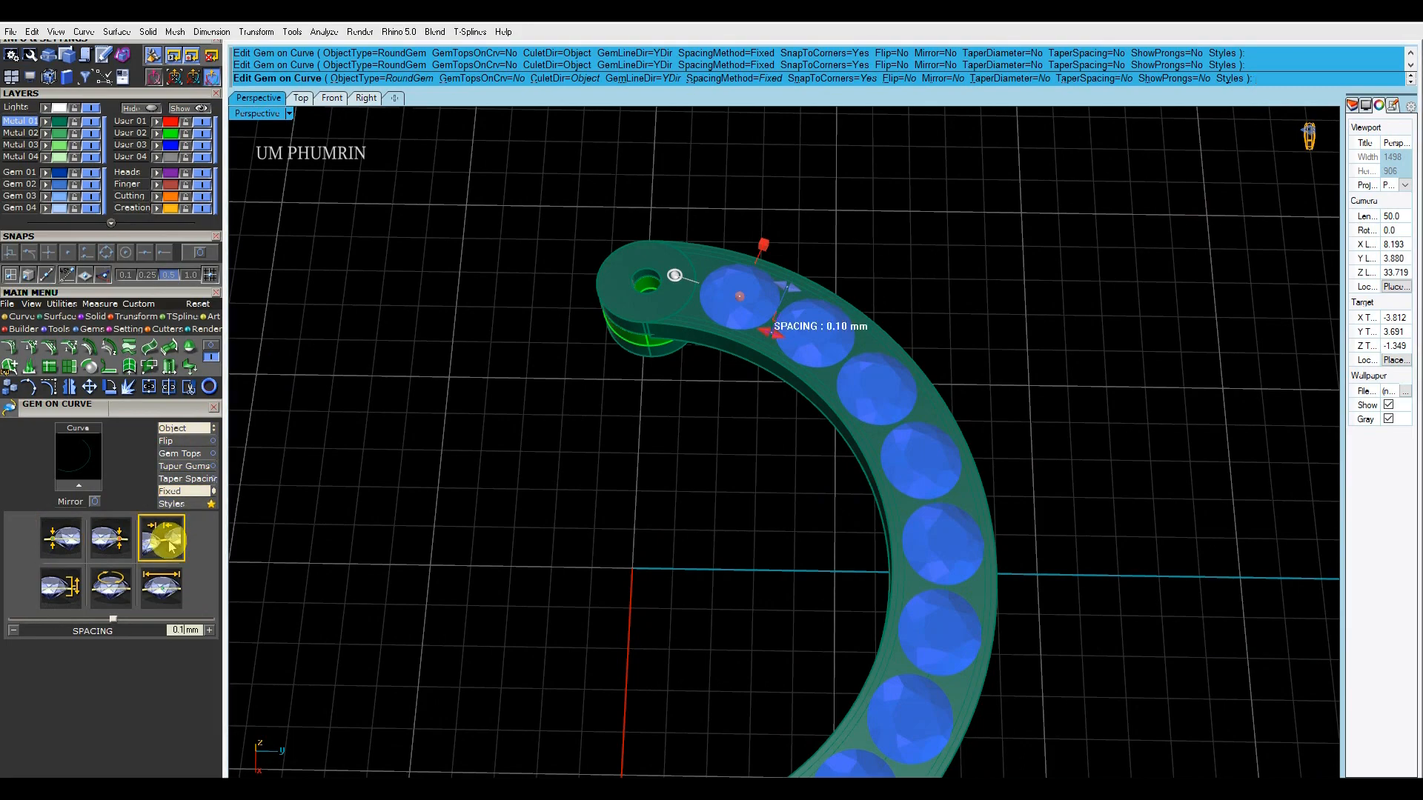
scroll(490, 545, down, 5)
shift+right_drag(541, 565, 575, 482)
right_drag(575, 482, 921, 531)
shift+right_drag(595, 561, 596, 527)
scroll(606, 524, up, 7)
text(Ex1)
key(Return)
scroll(606, 536, up, 6)
click(584, 549)
key(Return)
key(Escape)
Hide the hinge segments so the band, its gems and the curves stay isolated
scroll(583, 547, down, 7)
scroll(741, 609, up, 5)
click(730, 619)
scroll(747, 604, down, 4)
drag(896, 420, 831, 734)
right_drag(704, 387, 754, 330)
scroll(754, 330, down, 2)
right_drag(709, 600, 705, 502)
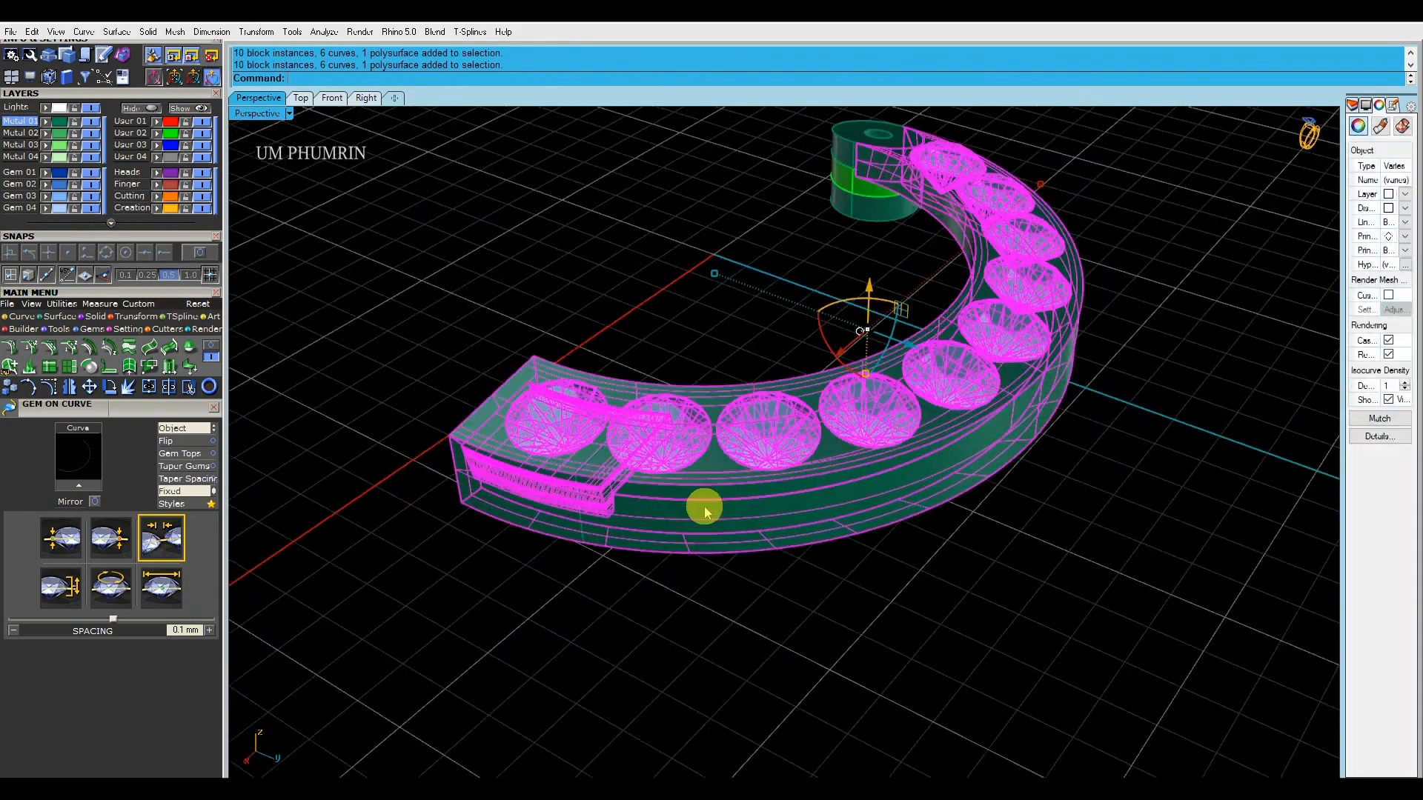
click(708, 539)
drag(762, 356, 748, 626)
right_click(142, 109)
right_drag(673, 307, 675, 383)
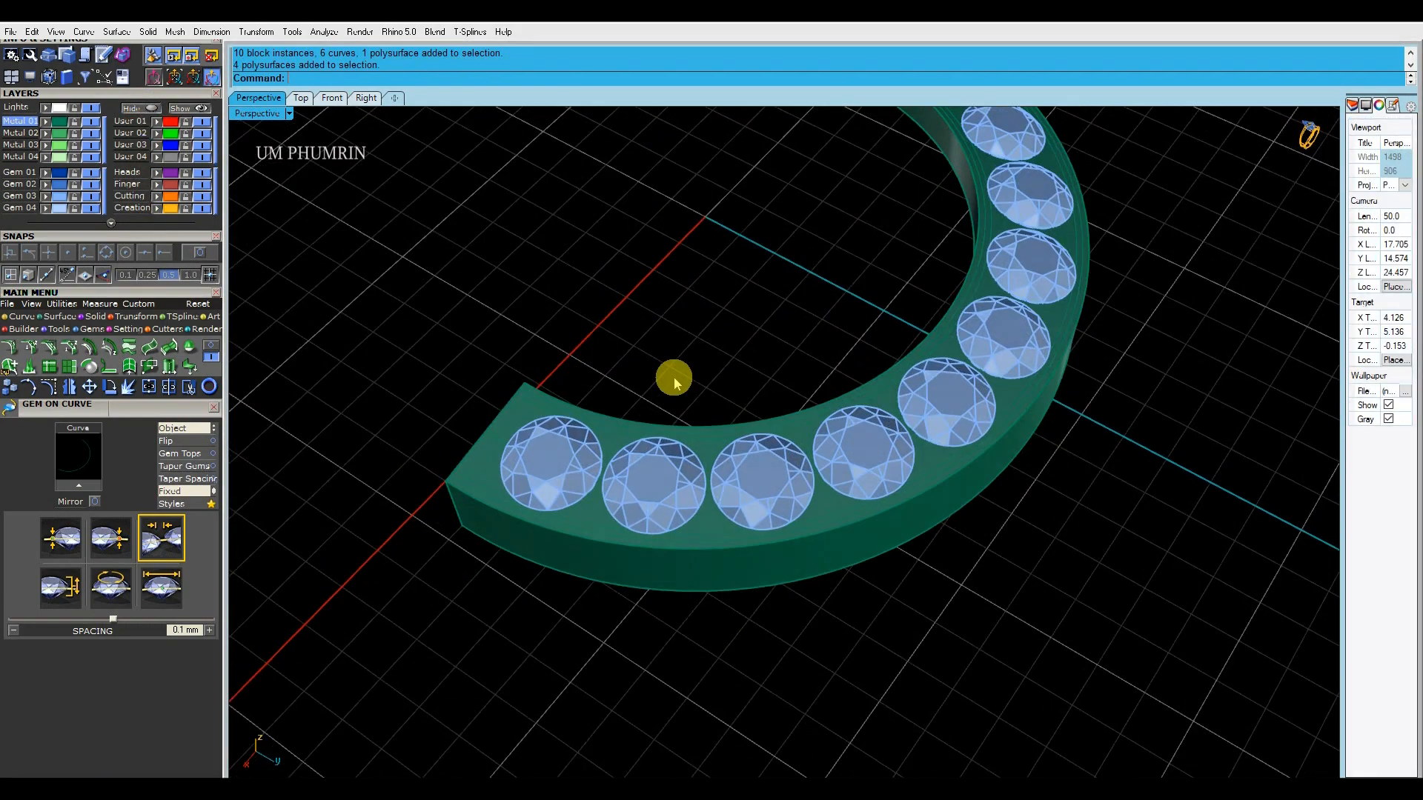
Extract a crosswise isocurve (direction U) on the band's top surface, right beside the first gem at the open end
right_drag(687, 460, 762, 417)
scroll(545, 495, up, 4)
right_drag(544, 495, 589, 508)
click(514, 502)
scroll(511, 481, up, 2)
click(430, 78)
scroll(548, 419, up, 3)
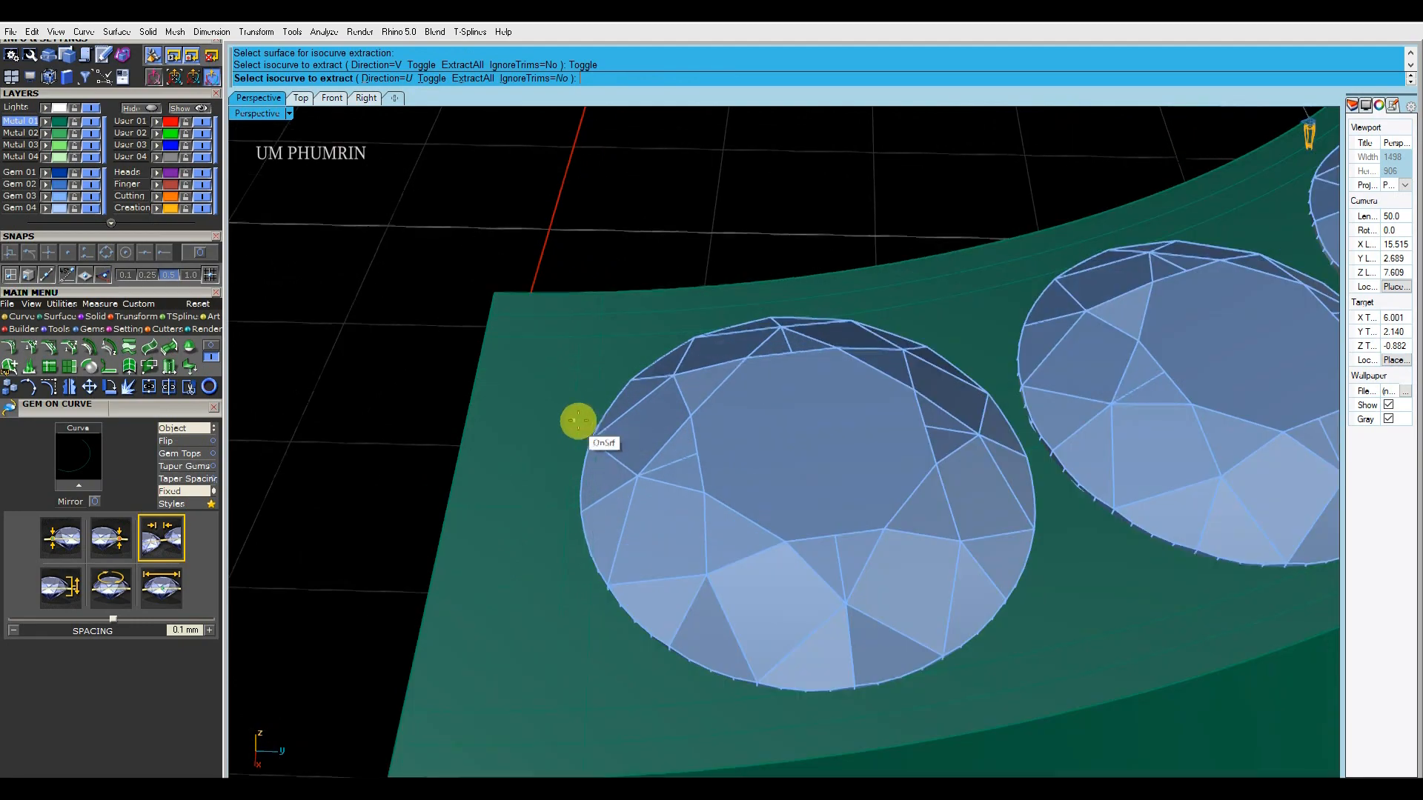
scroll(579, 432, down, 3)
click(585, 436)
key(Return)
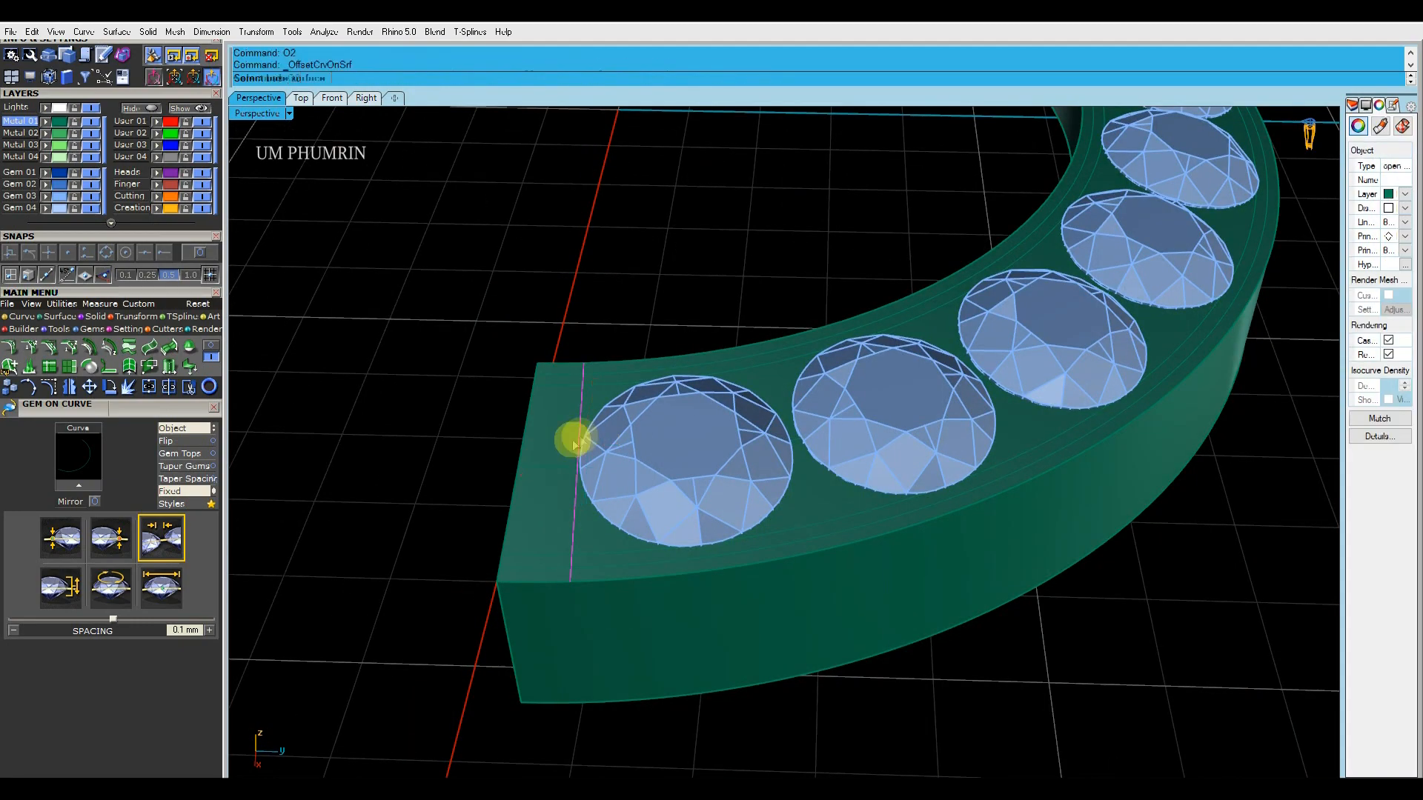
Offset the open-end isocurve by 0.15 mm along the band's top surface
click(565, 445)
scroll(550, 437, down, 2)
text(.15)
key(Return)
click(490, 453)
Extract a crosswise isocurve on the top surface right beside the last gem at the hinge end
scroll(557, 489, down, 4)
right_drag(744, 358, 778, 563)
scroll(816, 524, up, 6)
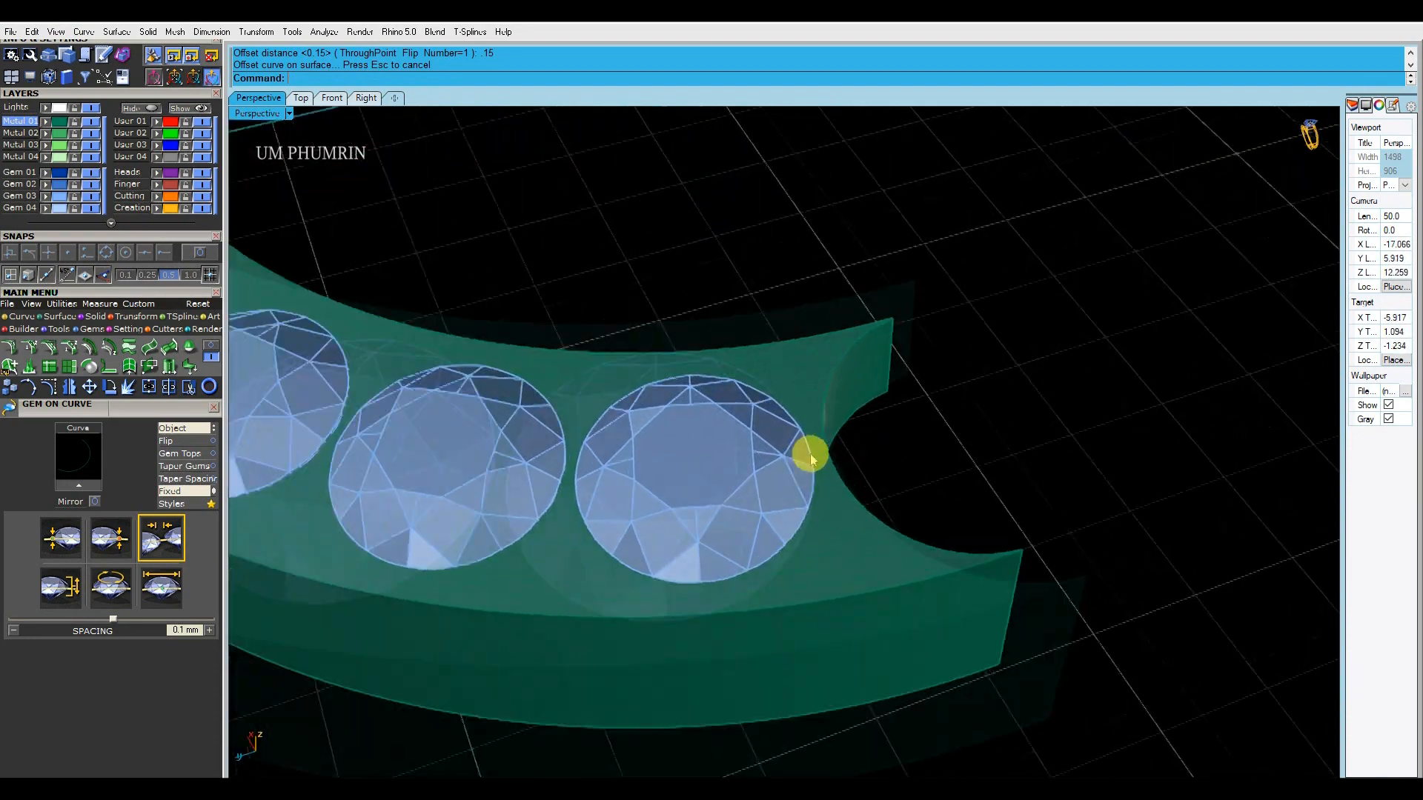
scroll(808, 482, up, 2)
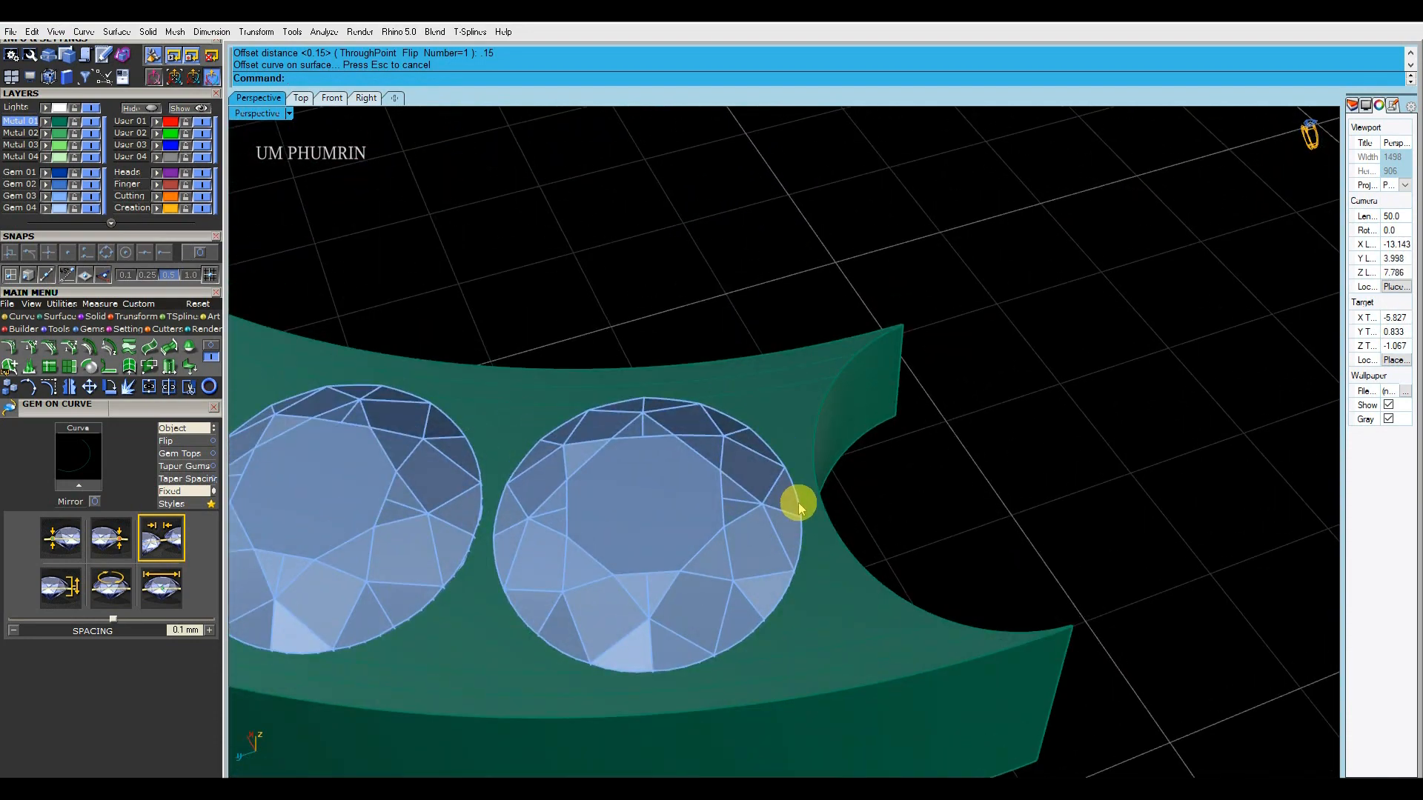
right_click(785, 448)
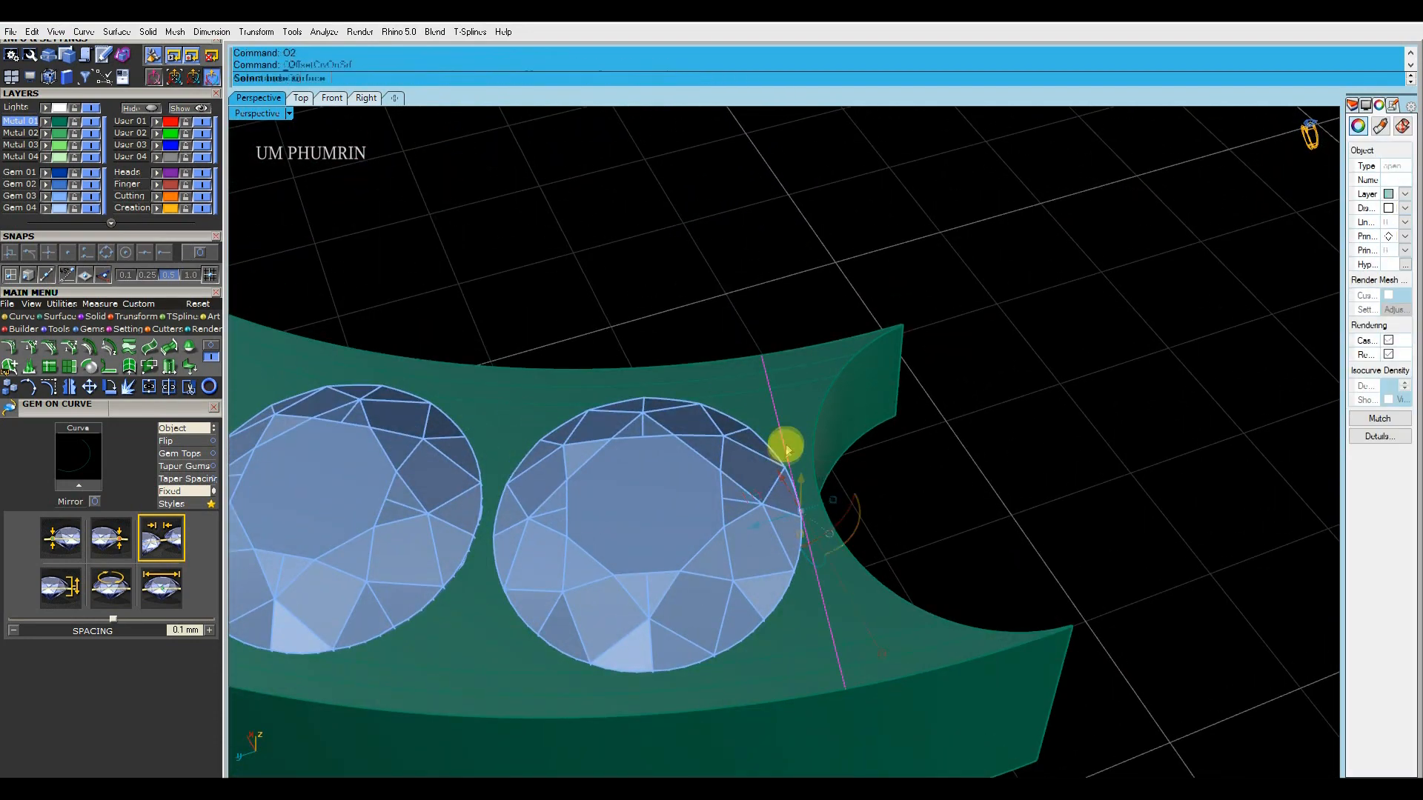
Try to offset the hinge-end isocurve by 0.15 mm on the band's top surface
click(797, 412)
key(ctrl+z)
right_click(796, 412)
click(797, 412)
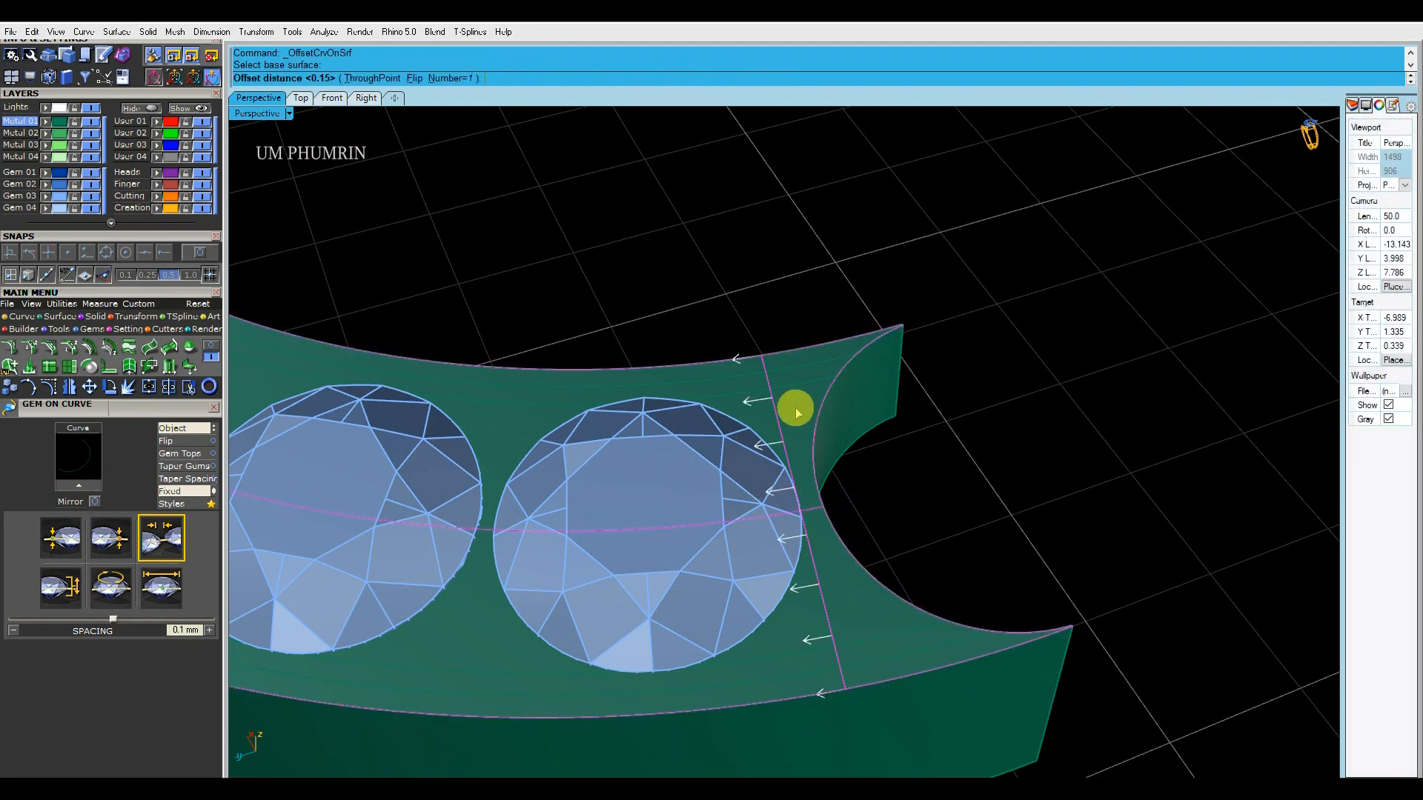
text(.15)
key(Return)
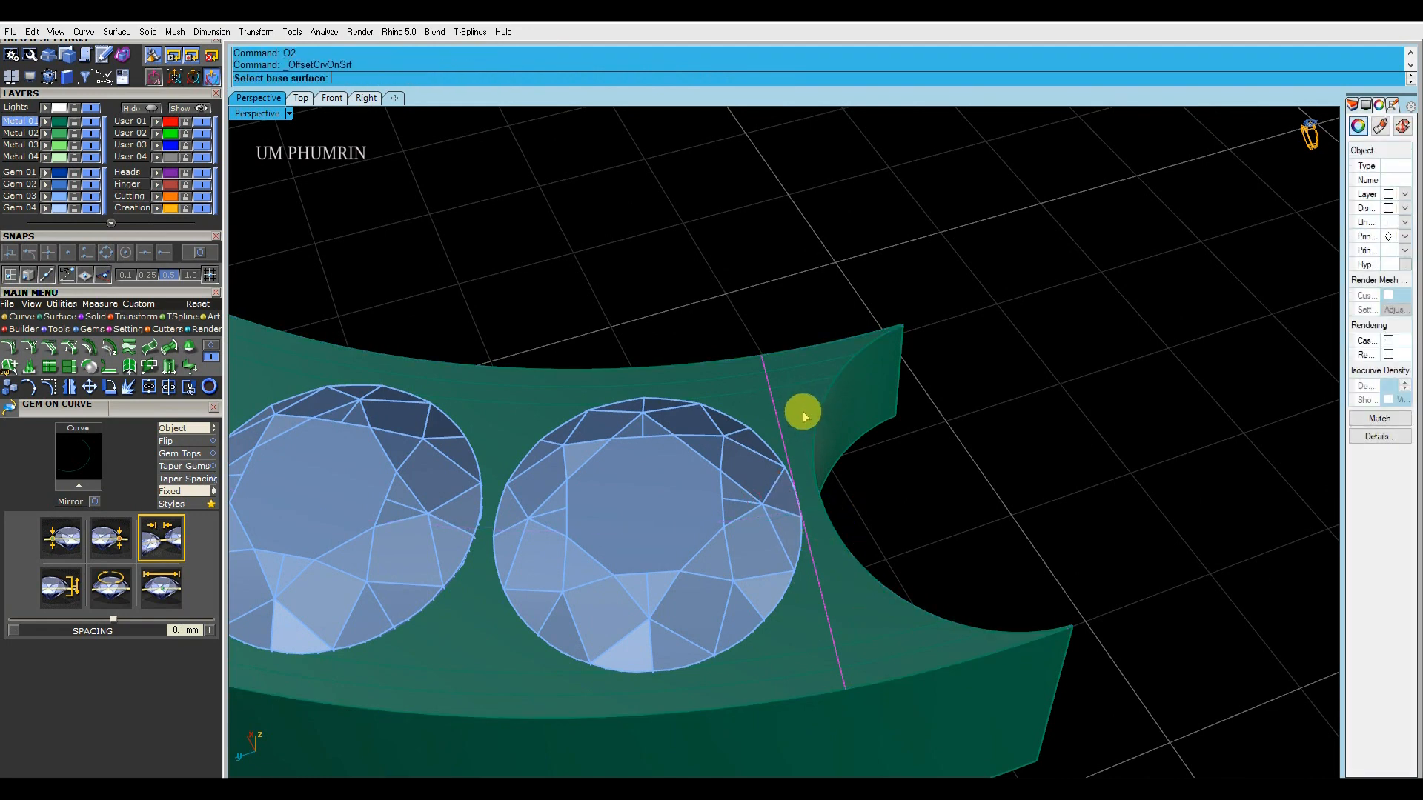
Offset the hinge-end isocurve by 0.1 mm on the top surface, with the direction flipped toward the hinge
click(804, 415)
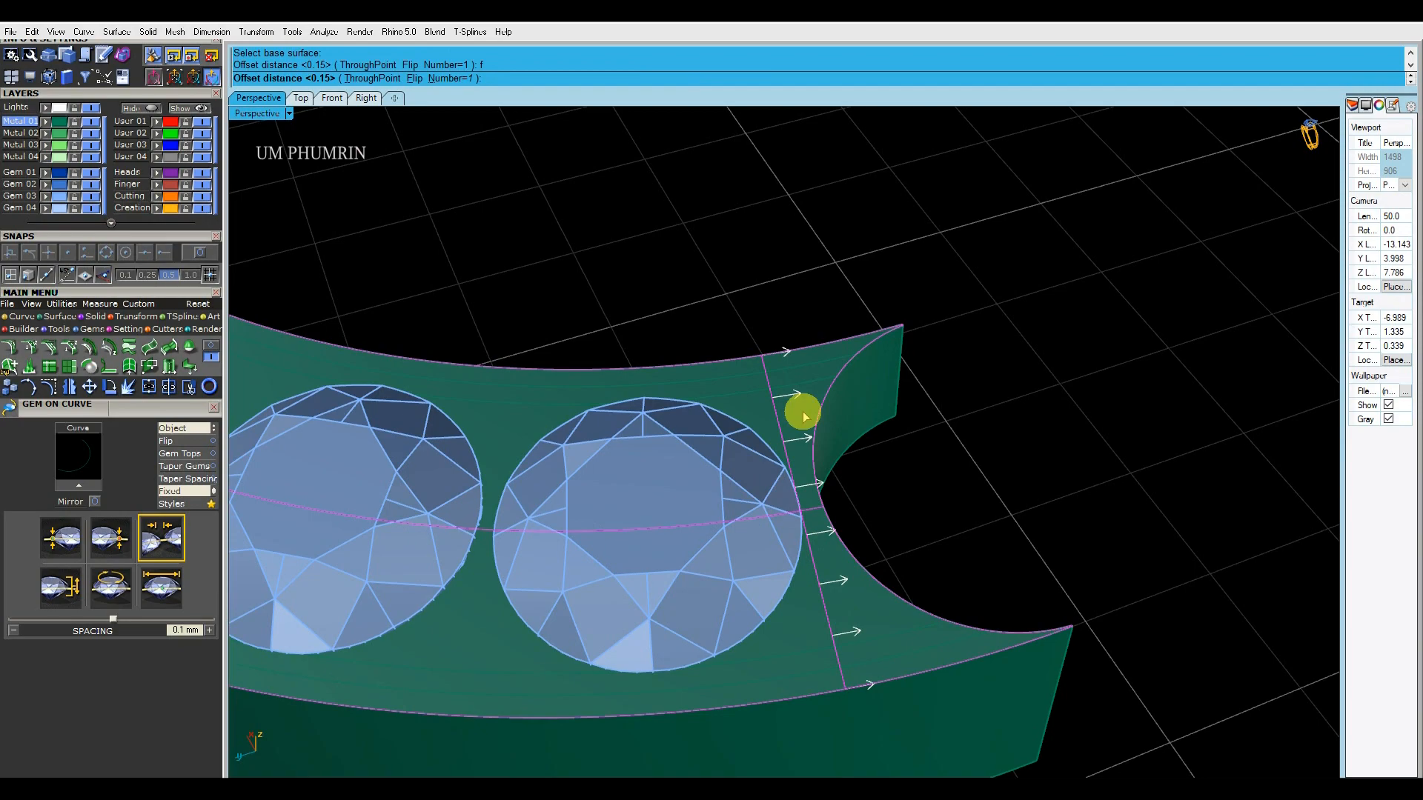
key(Return)
scroll(808, 423, up, 3)
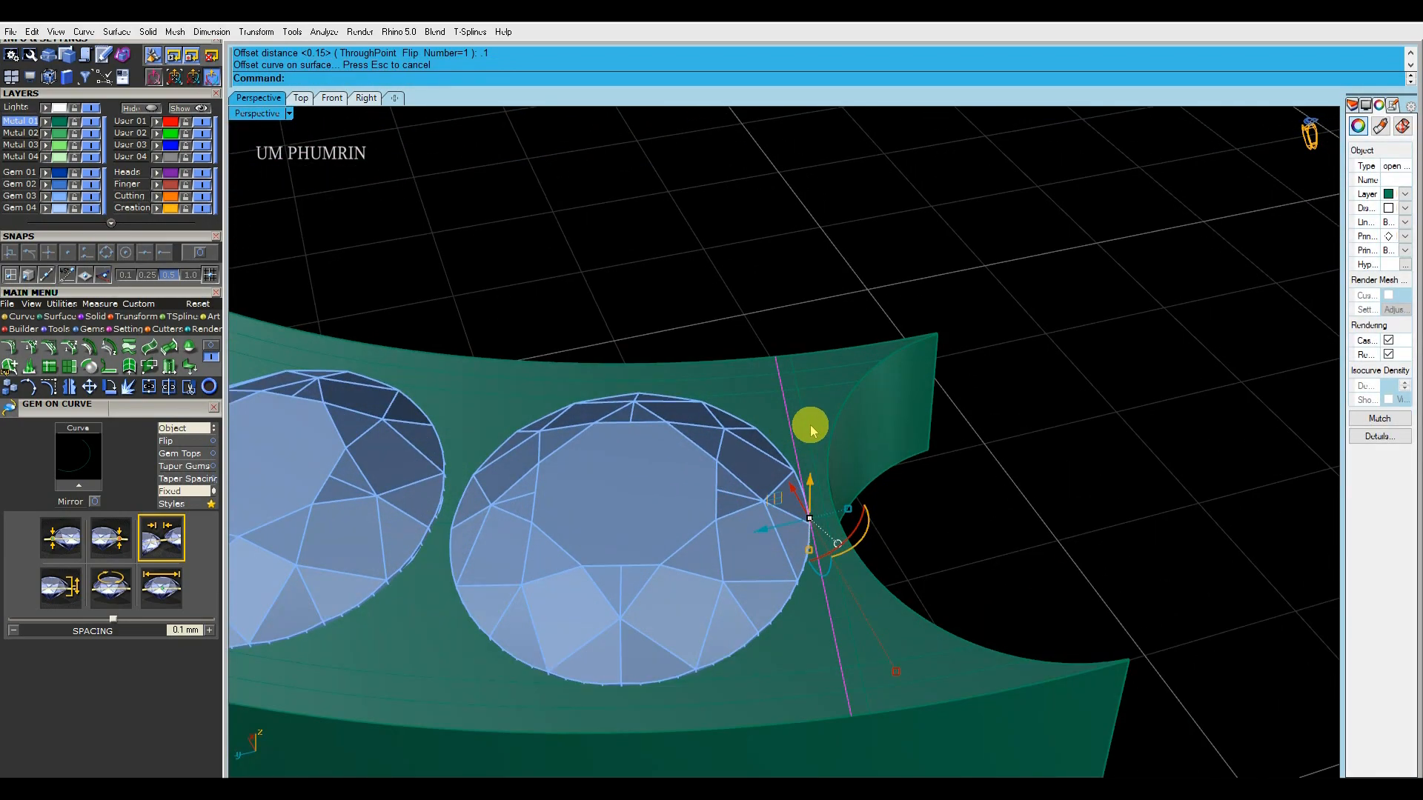
key(Return)
Isolate the border curves and end isocurves by hiding the band, the gems and the remaining curves
scroll(823, 452, down, 3)
right_drag(832, 477, 692, 454)
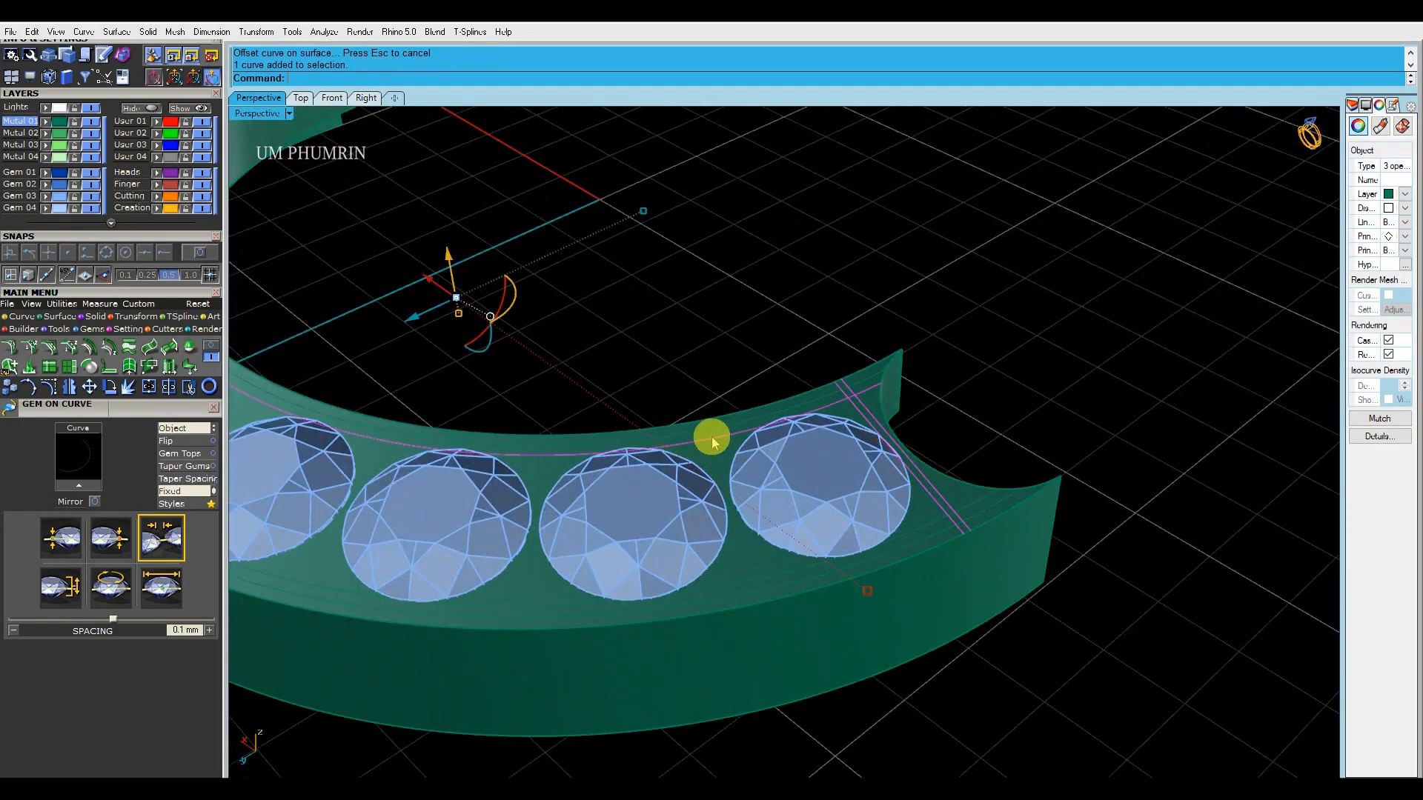
scroll(741, 423, down, 2)
scroll(766, 490, up, 4)
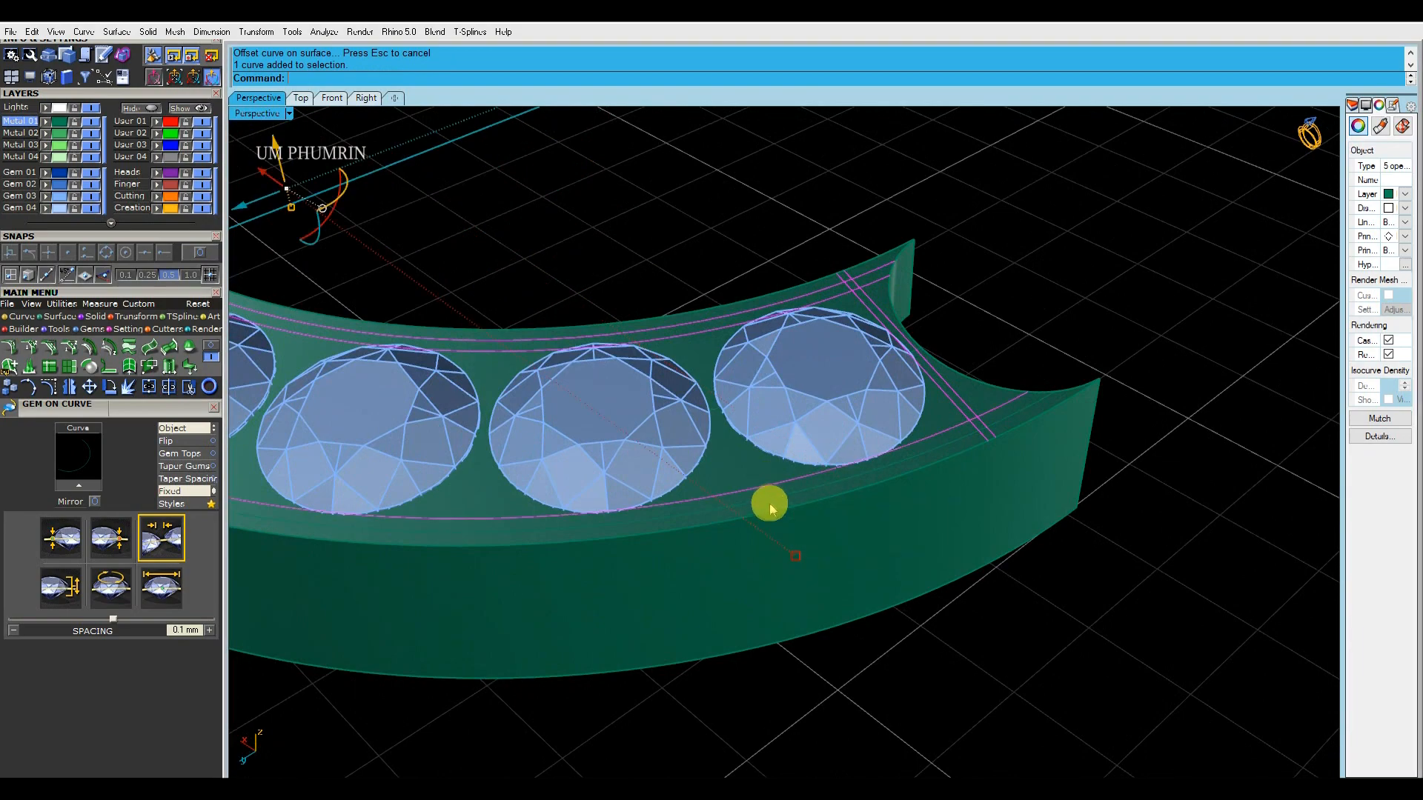
scroll(771, 490, down, 3)
right_drag(771, 489, 571, 356)
scroll(590, 314, up, 4)
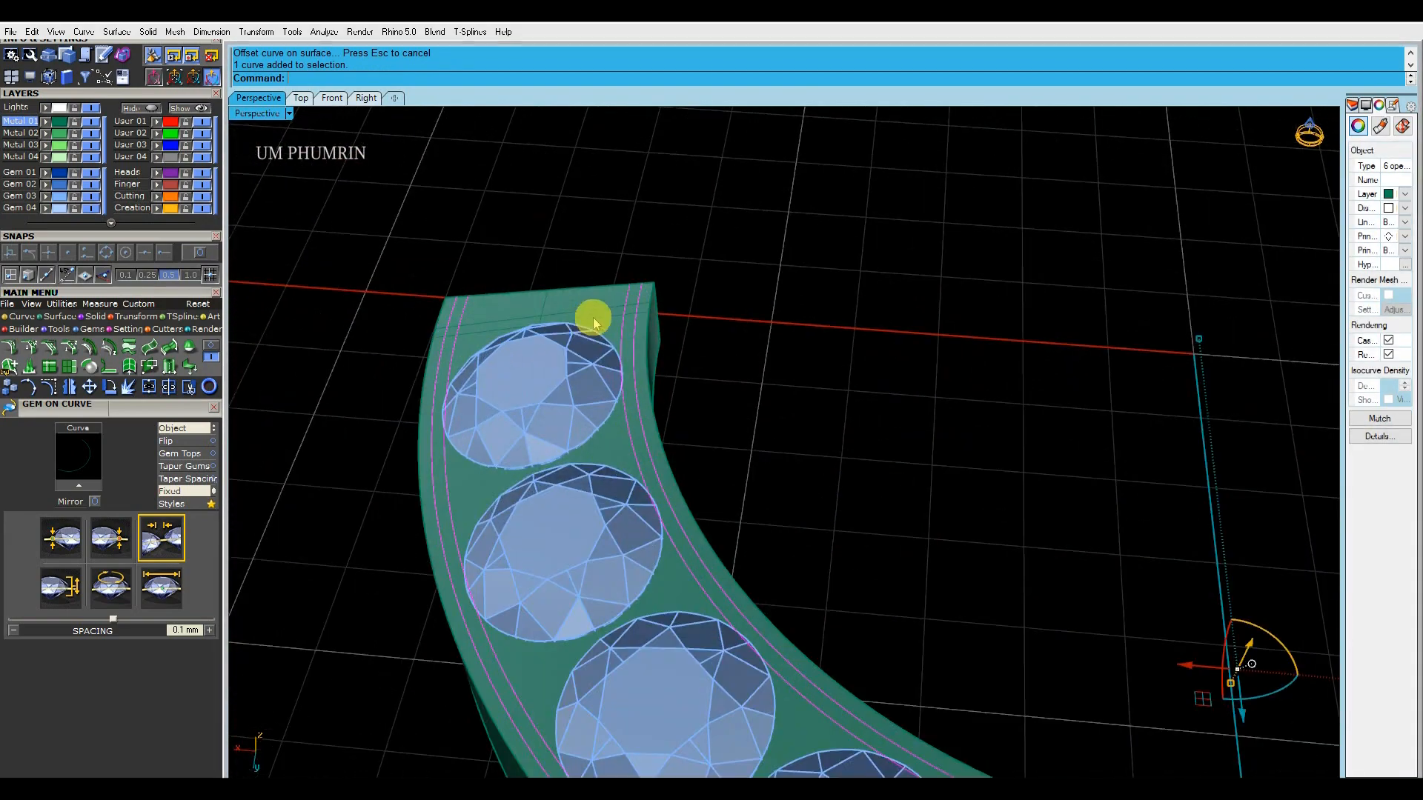
scroll(594, 311, down, 5)
right_click(154, 110)
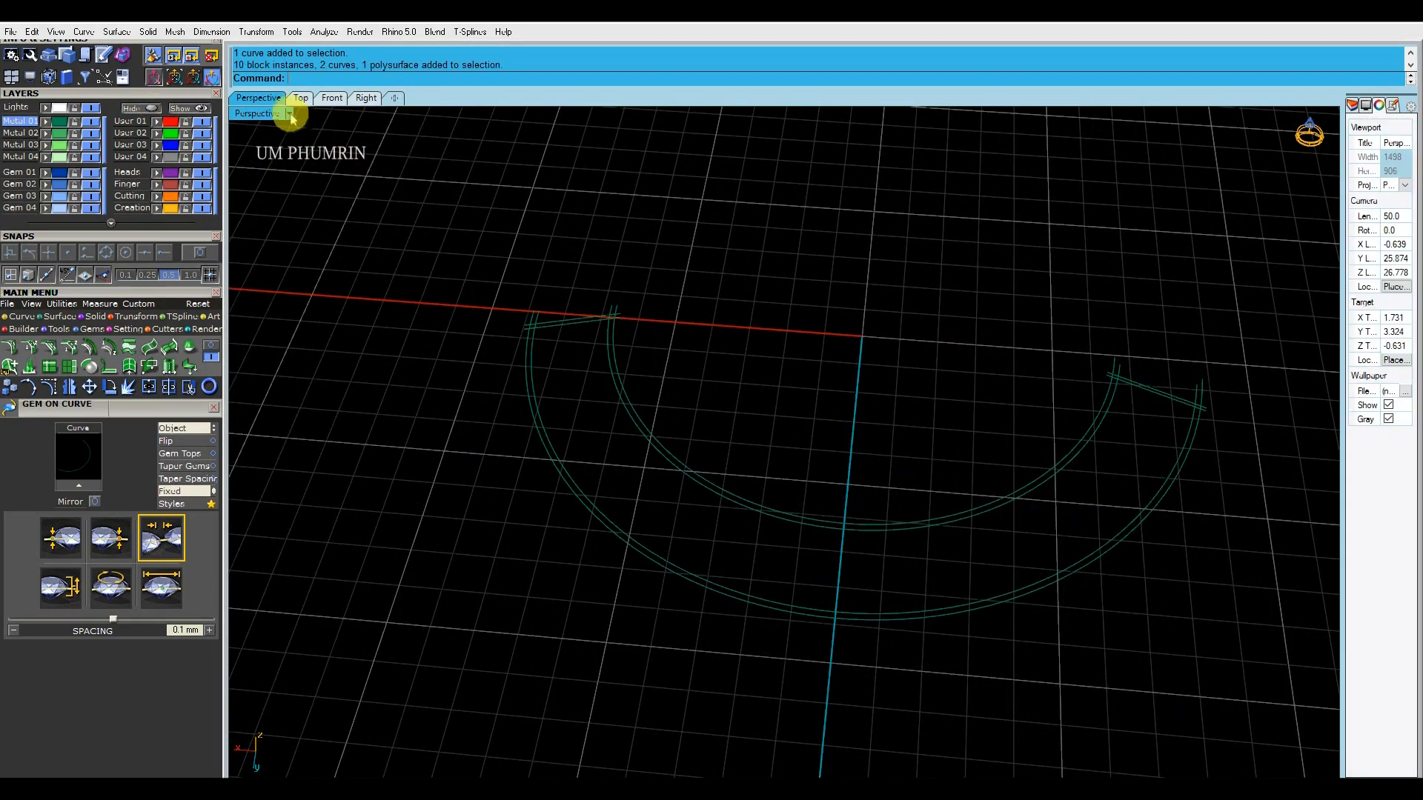
In the Top view, trim the overhanging ends of the eight border curves against each other at the hinge end
click(300, 98)
drag(662, 308, 550, 330)
right_drag(502, 344, 810, 408)
shift+drag(480, 396, 454, 326)
right_drag(474, 292, 517, 354)
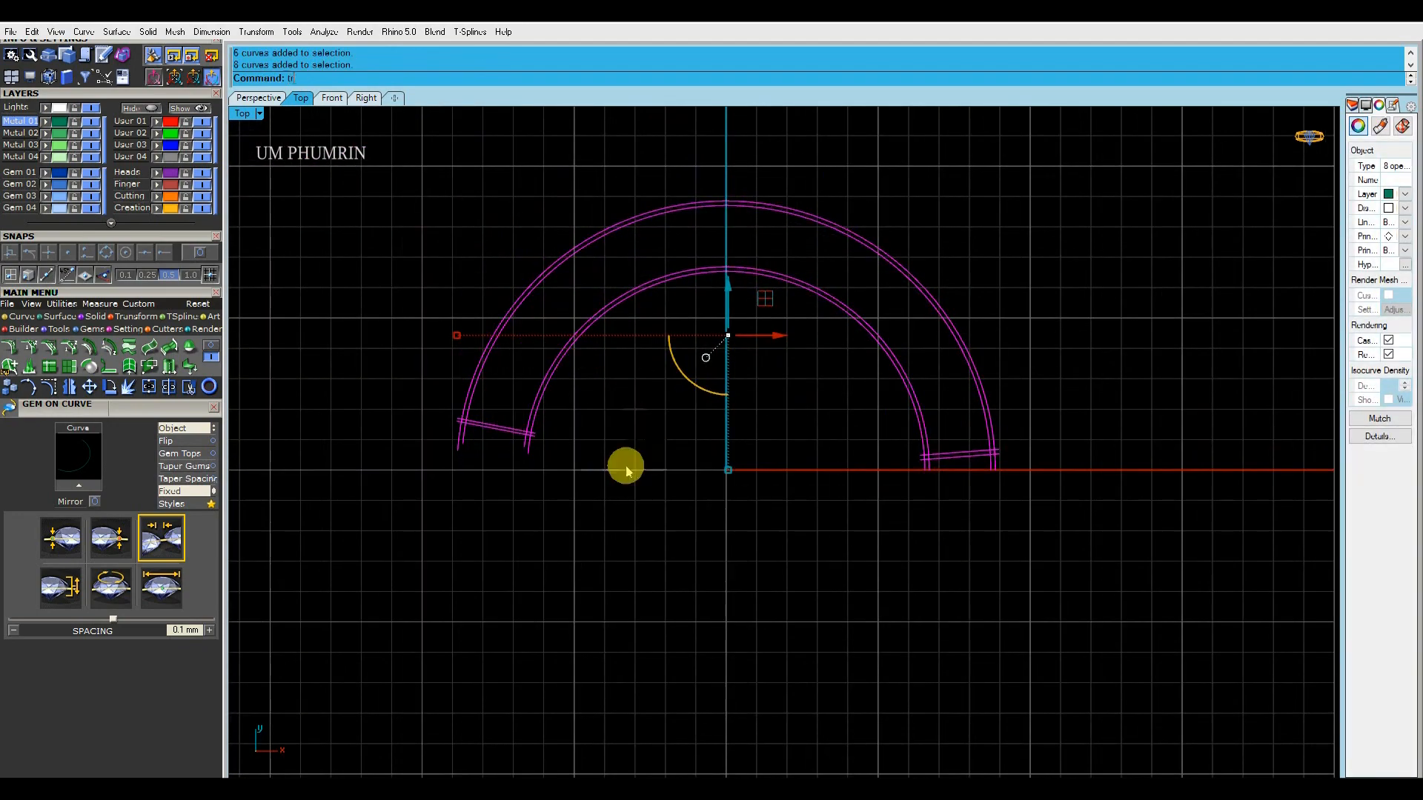
key(ctrl+t)
scroll(531, 459, up, 6)
drag(581, 470, 490, 435)
scroll(524, 421, up, 6)
drag(576, 433, 550, 395)
scroll(545, 393, up, 2)
click(528, 400)
click(521, 403)
scroll(520, 405, down, 3)
right_drag(546, 440, 679, 474)
Trim the curve overhangs at the open end and join the eight curves into two closed outlines
drag(482, 463, 426, 438)
scroll(412, 417, up, 4)
scroll(460, 389, up, 2)
scroll(572, 450, down, 5)
scroll(825, 422, up, 5)
scroll(731, 475, up, 1)
scroll(838, 431, up, 3)
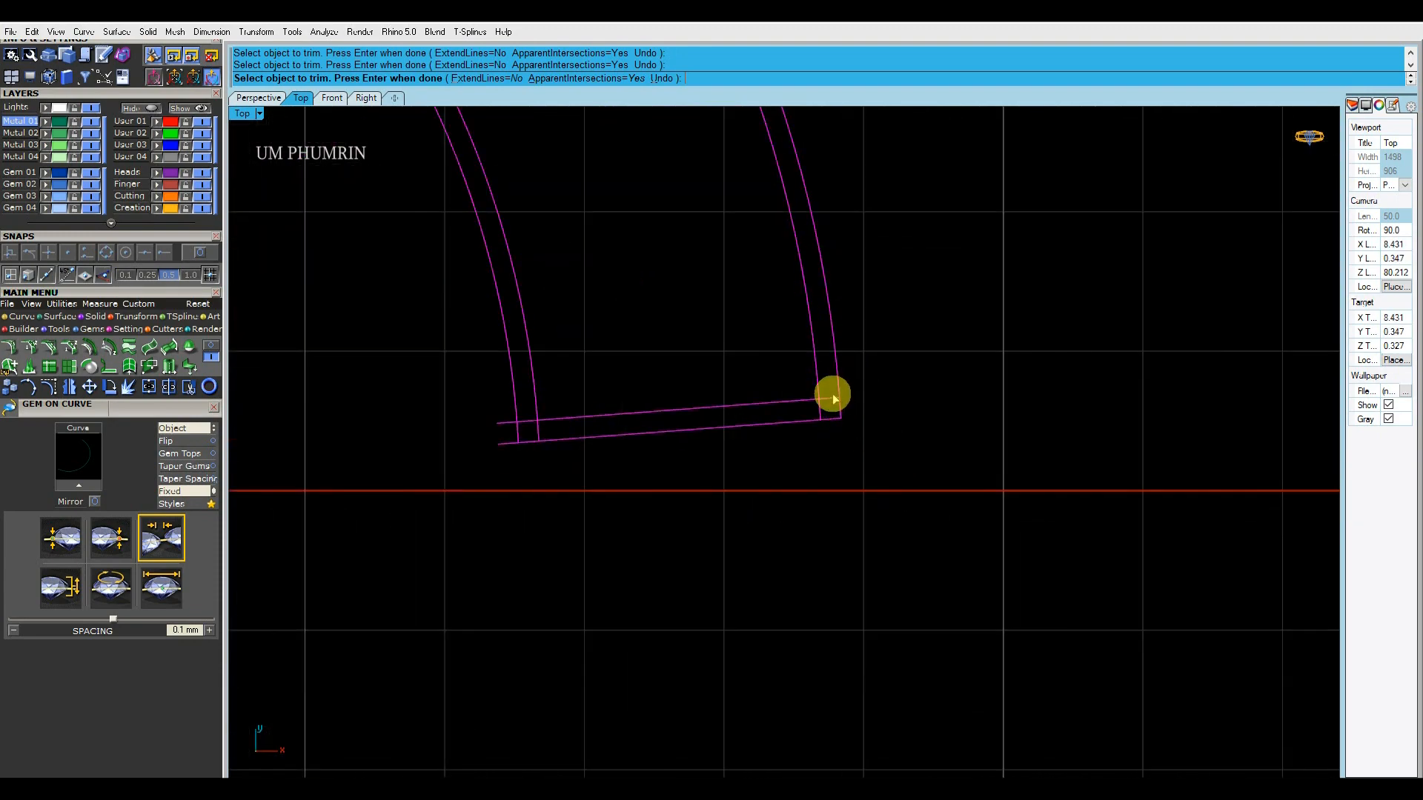
scroll(658, 448, up, 3)
scroll(725, 492, up, 2)
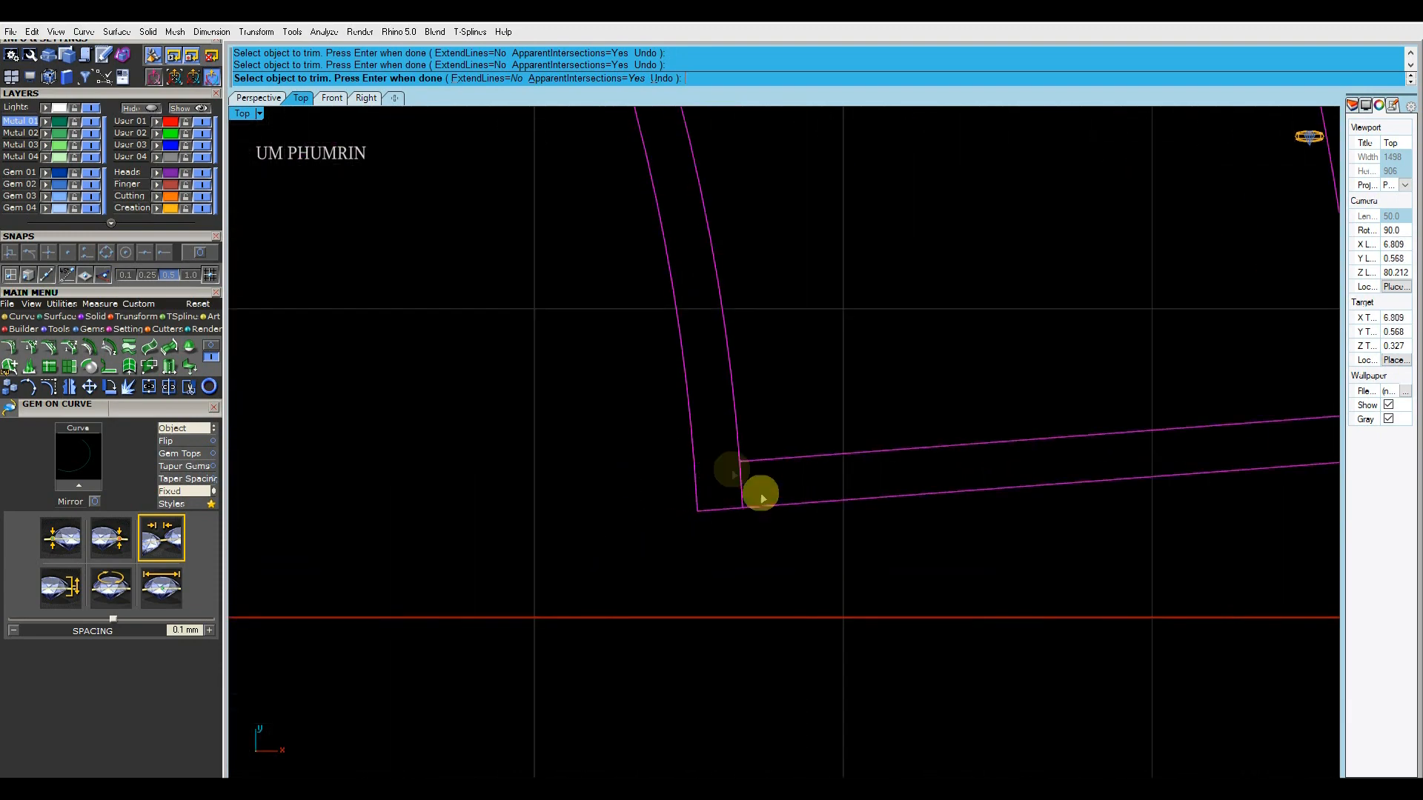
scroll(724, 454, down, 10)
right_drag(706, 529, 785, 517)
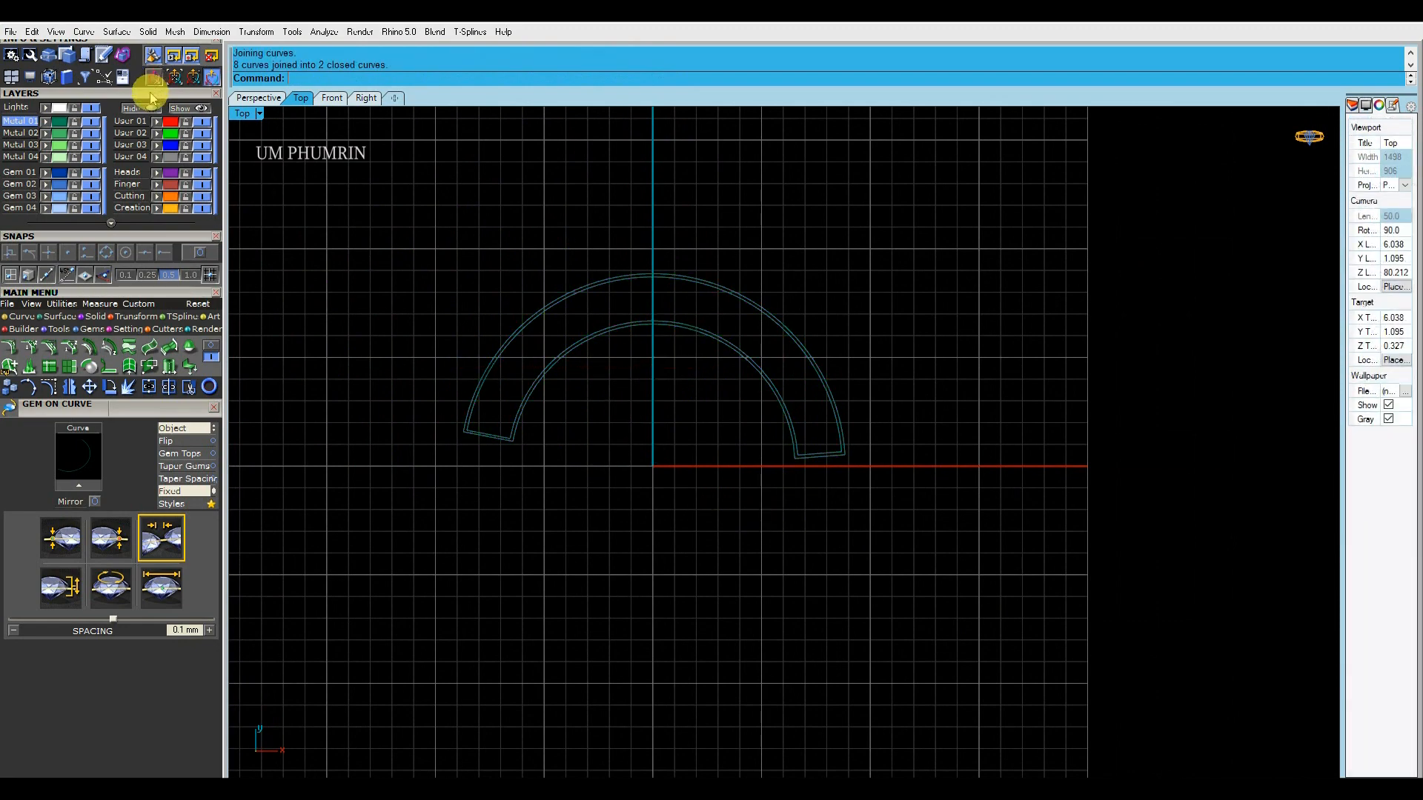
Bring back the hidden objects in the Perspective view and extract the band's main top surface
click(256, 98)
key(ctrl+a)
key(Escape)
right_drag(1260, 482, 887, 541)
scroll(842, 518, up, 6)
scroll(783, 528, down, 5)
text(ee)
key(Return)
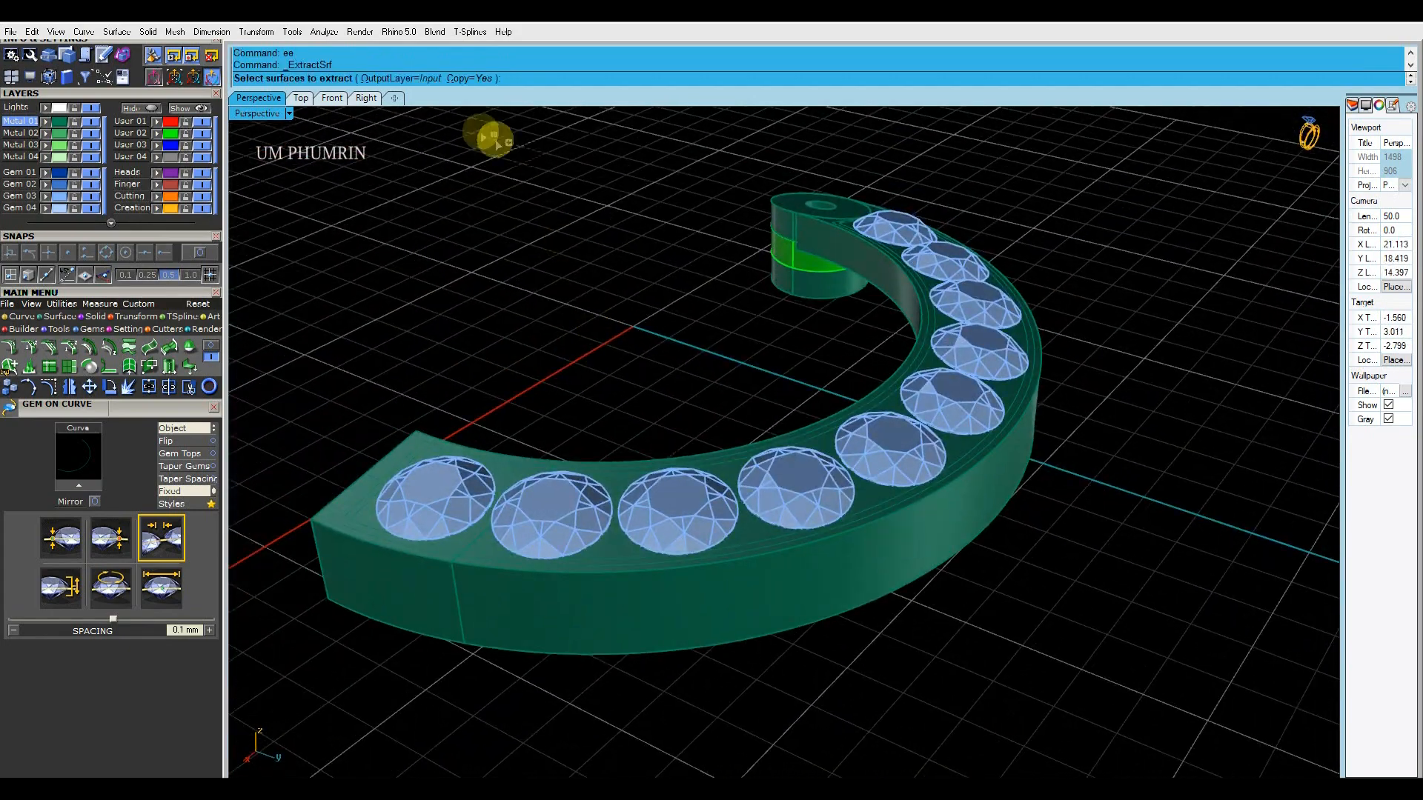
scroll(854, 468, up, 5)
scroll(868, 480, down, 5)
click(845, 419)
key(Return)
Split the extracted top surface with the closed outlines and delete the narrow strip between them
text(ss)
key(Return)
scroll(701, 399, up, 5)
click(665, 390)
key(Delete)
Move the gem row and the inner panel of the top surface down together
click(664, 404)
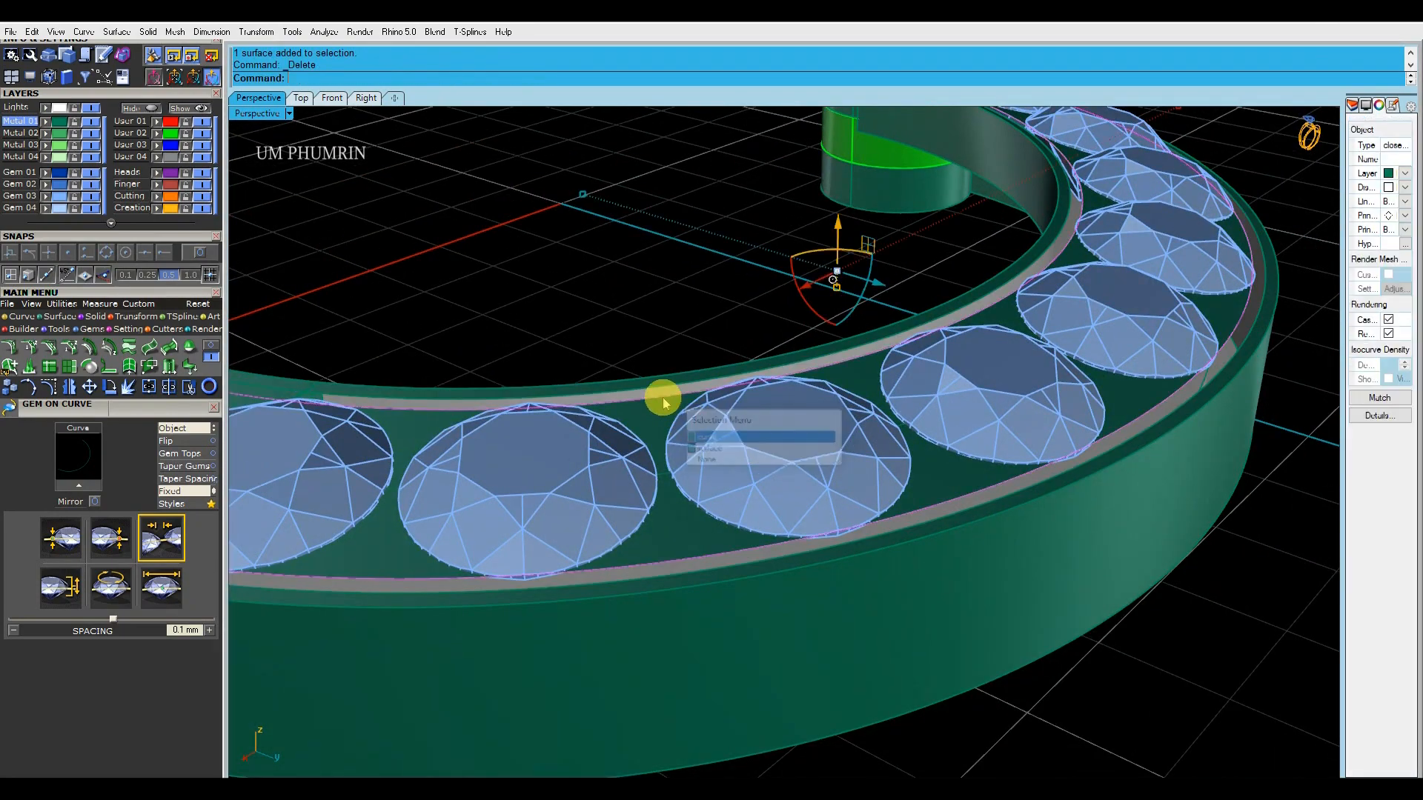
scroll(780, 439, down, 5)
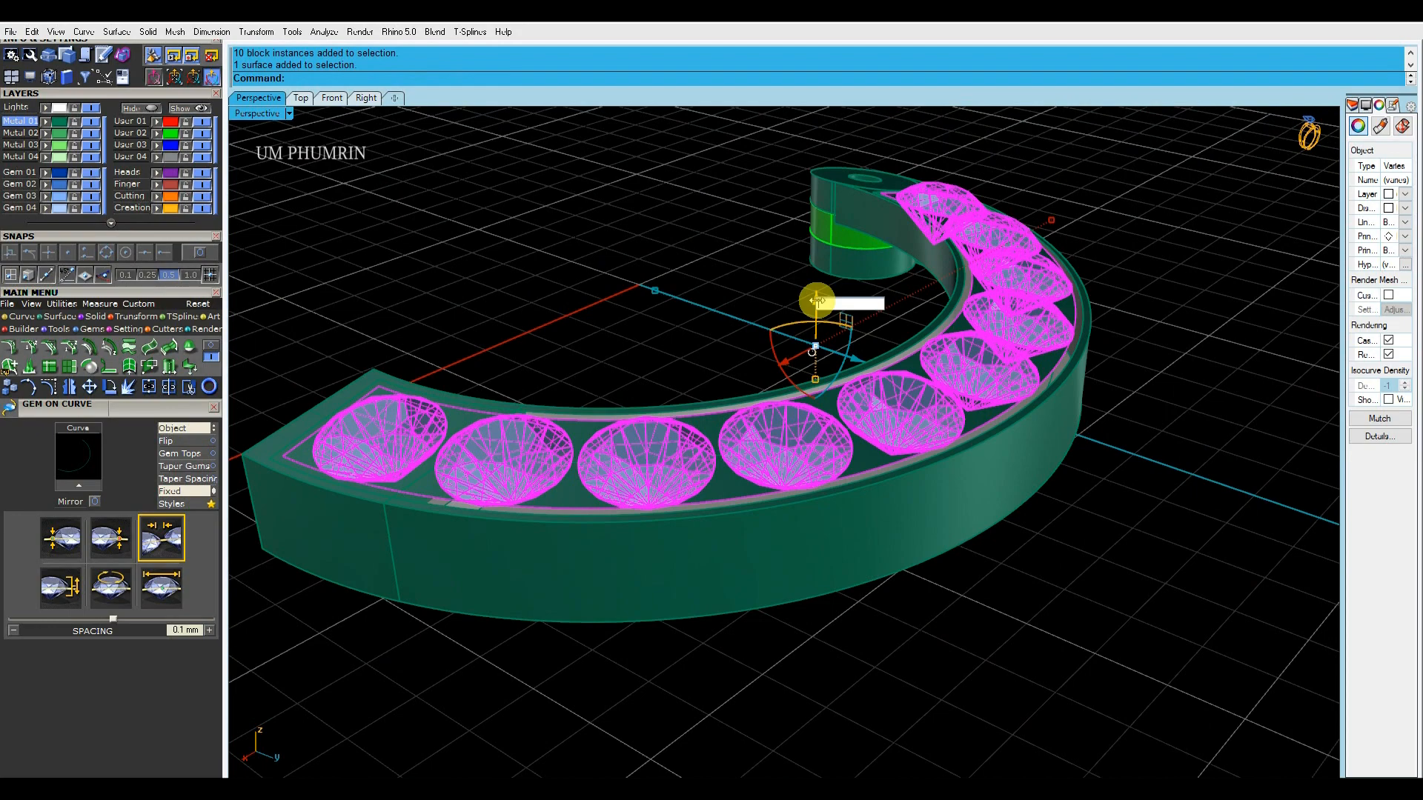
click(676, 308)
right_drag(676, 308, 743, 460)
scroll(743, 459, up, 3)
Draw a line between the two closed outlines, run a closed two-rail sweep with it, and delete the helper line
click(710, 450)
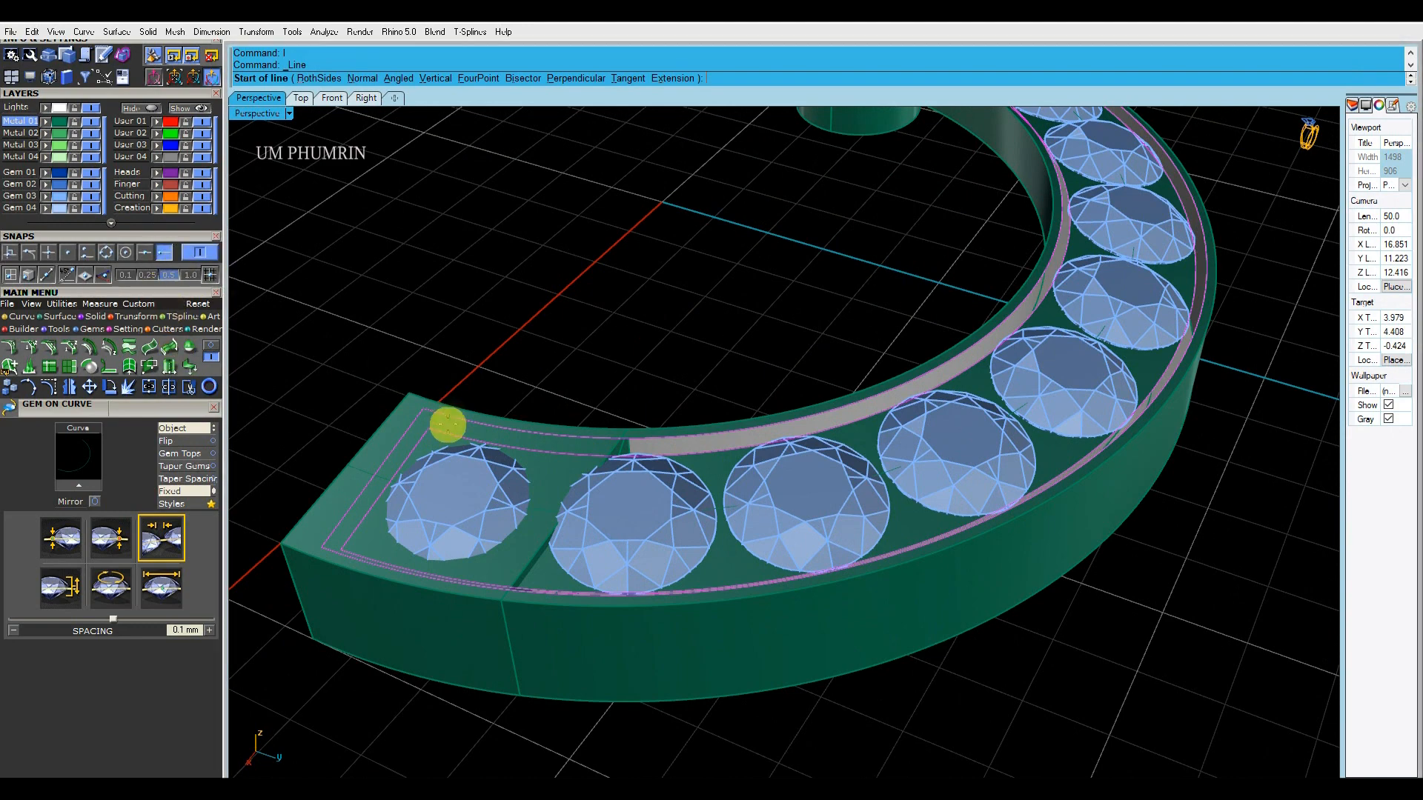
click(474, 444)
shift+click(495, 447)
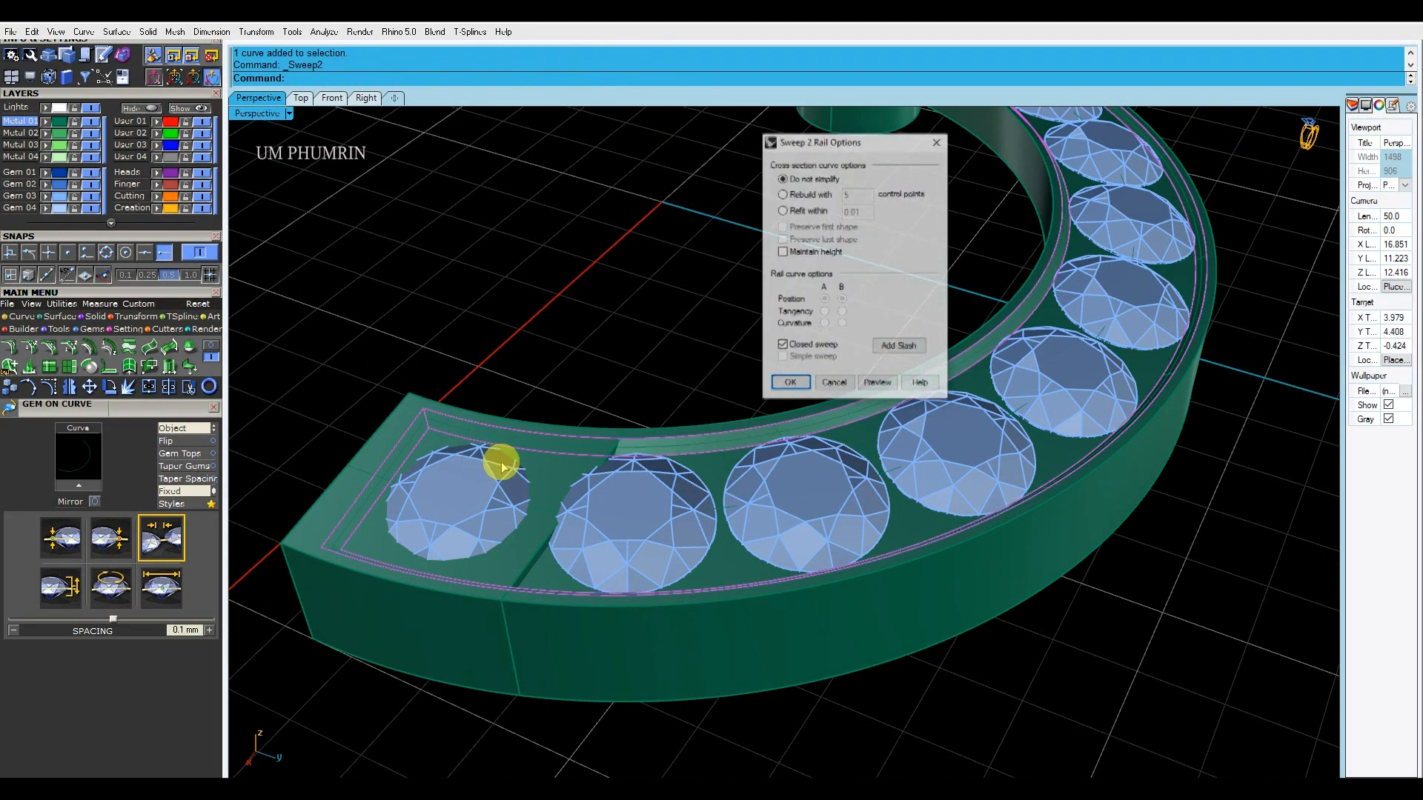
click(794, 382)
key(Delete)
Join the swept strip and the inner panel with the band into one polysurface
scroll(545, 439, down, 5)
drag(671, 383, 641, 602)
click(727, 536)
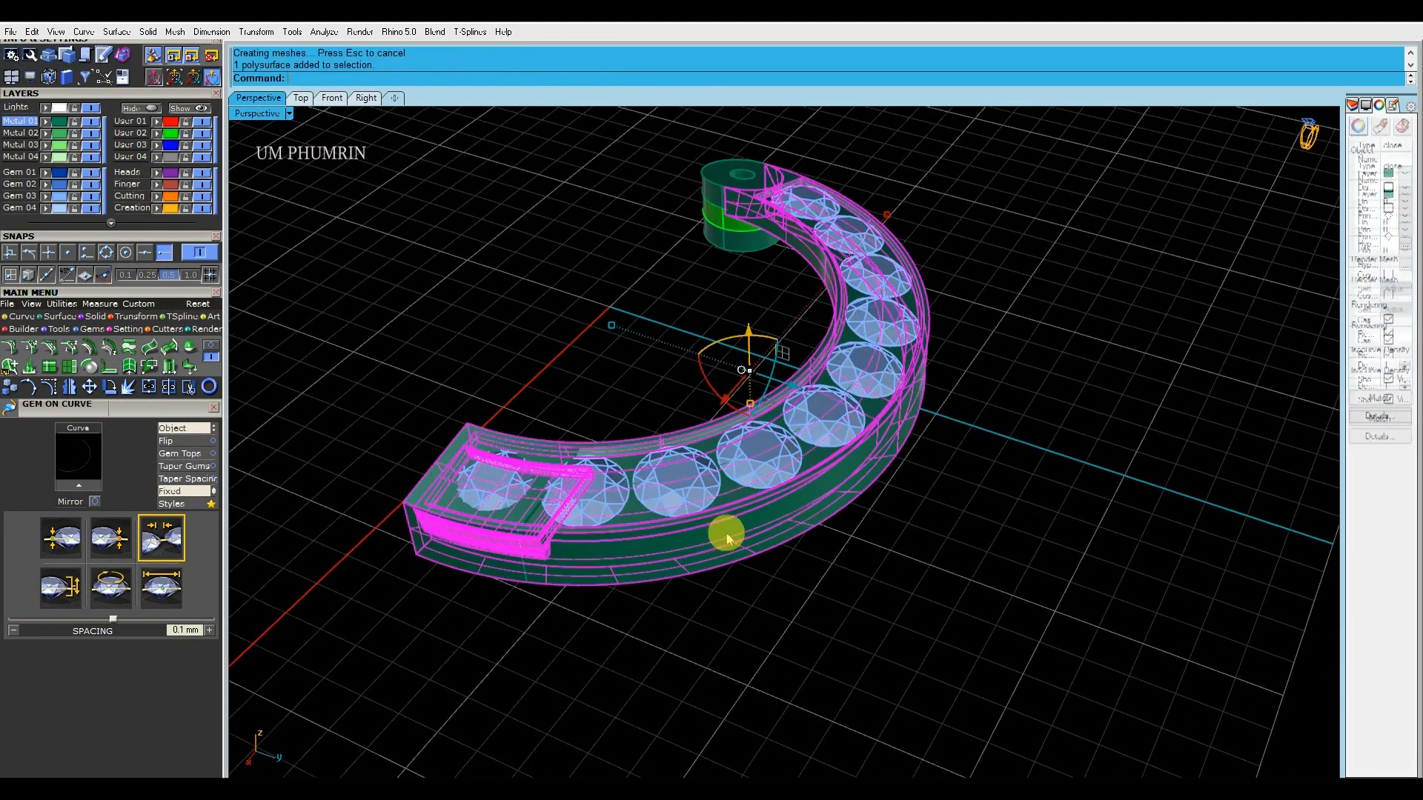
click(1096, 442)
right_drag(1096, 441, 810, 502)
scroll(883, 502, up, 6)
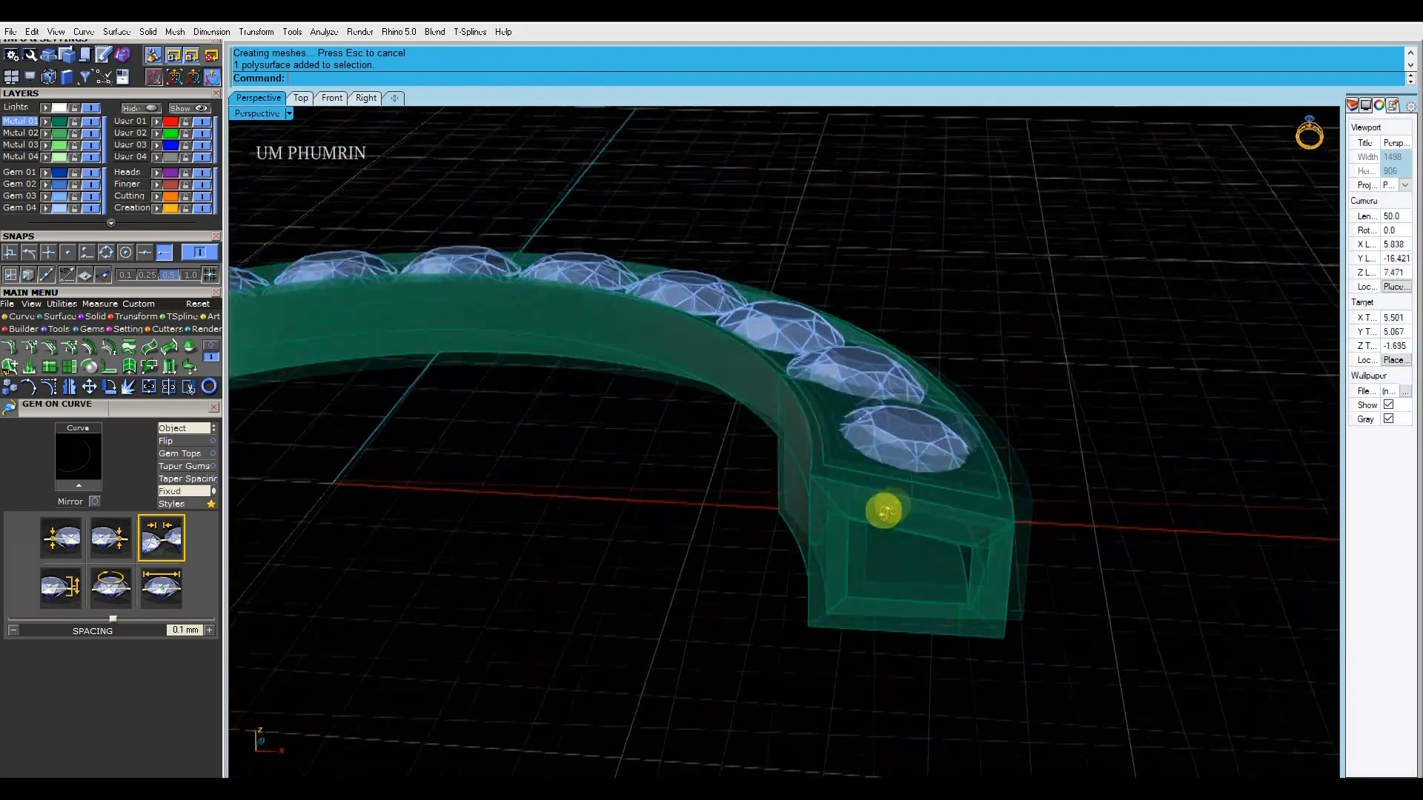
Extract a copy of the open end section's top surface and move it vertically by 0.3 mm
scroll(1037, 504, down, 2)
right_drag(1096, 529, 939, 513)
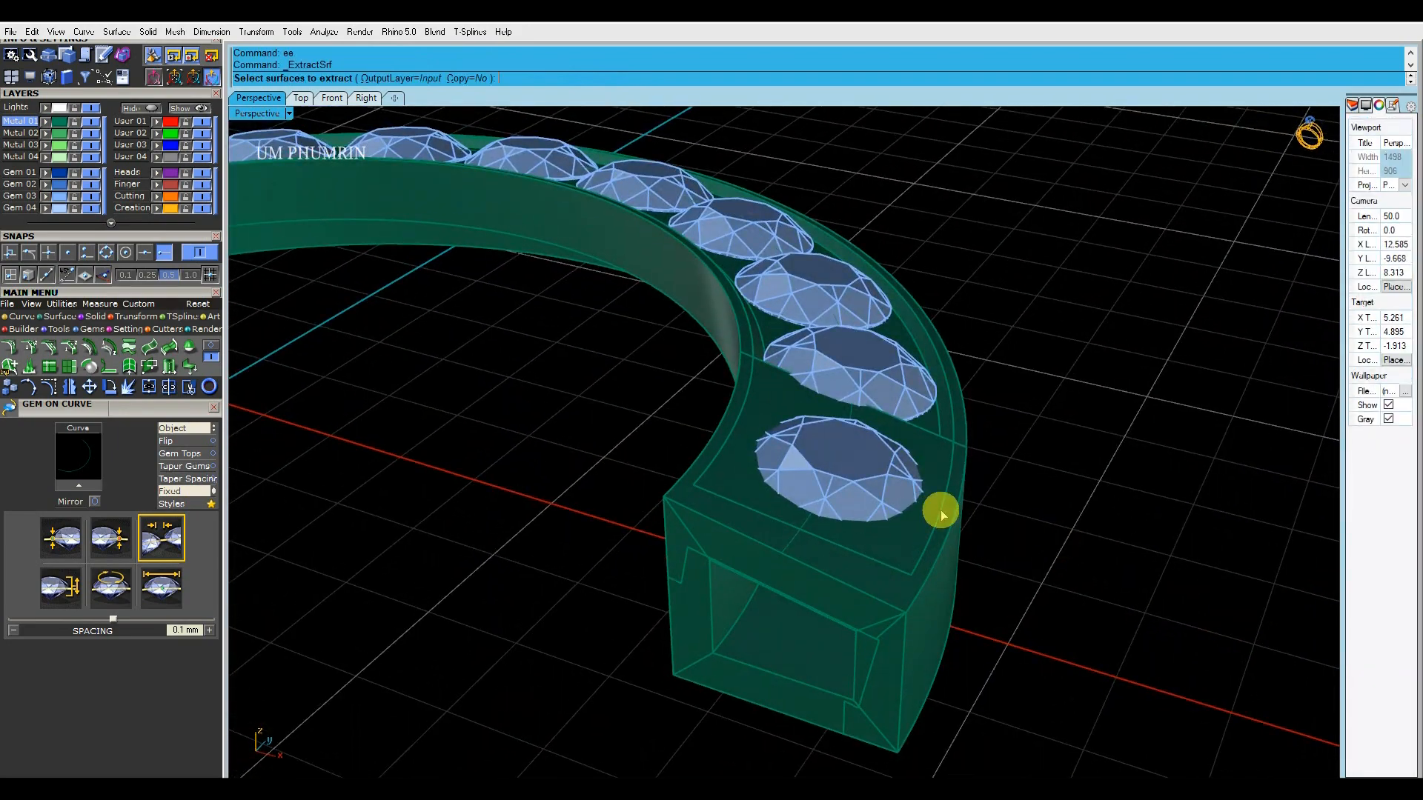
click(770, 391)
key(Return)
right_drag(771, 390, 821, 376)
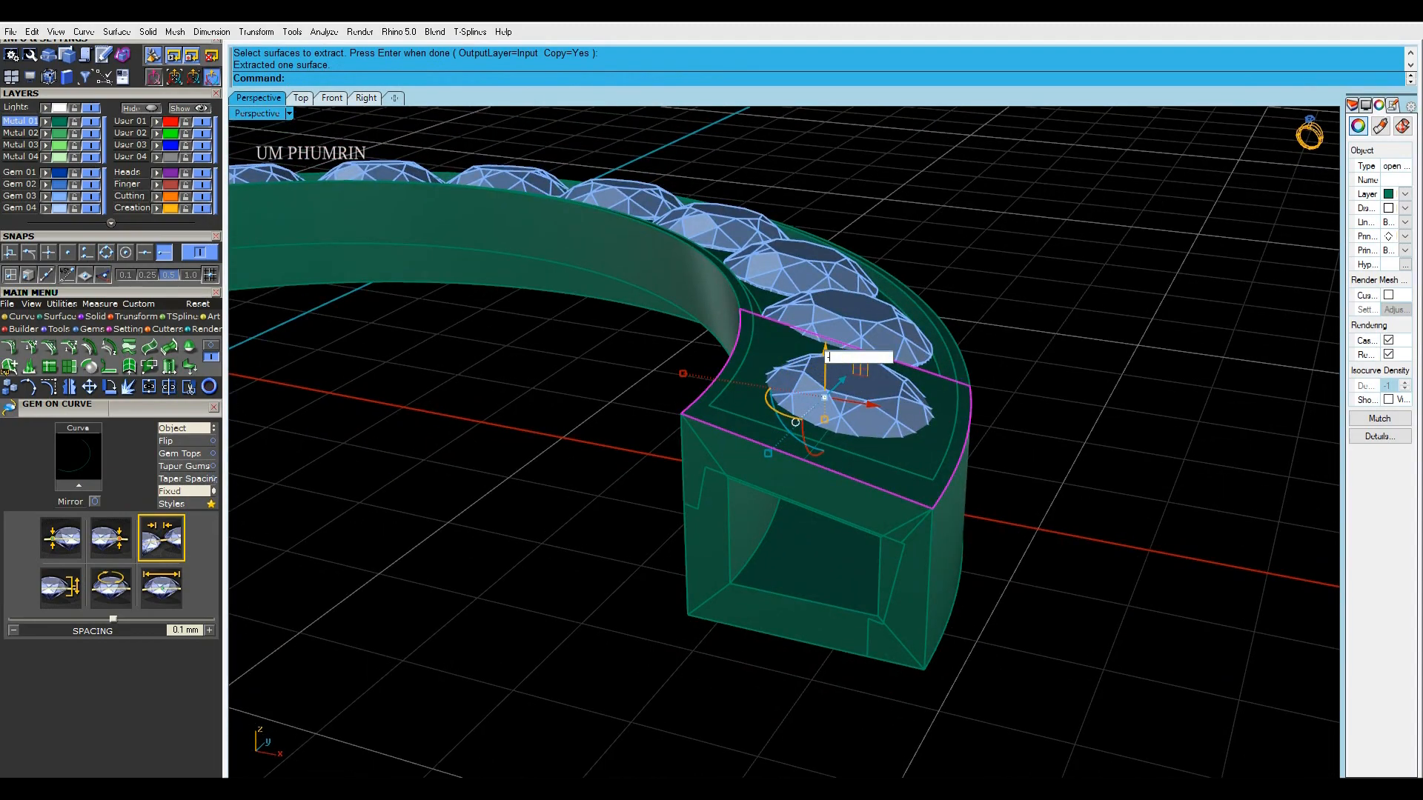
text(.3)
key(Return)
mouse_move(829, 367)
right_down()
mouse_move(800, 398)
mouse_move(783, 379)
mouse_move(754, 390)
mouse_move(785, 397)
mouse_move(815, 374)
right_up()
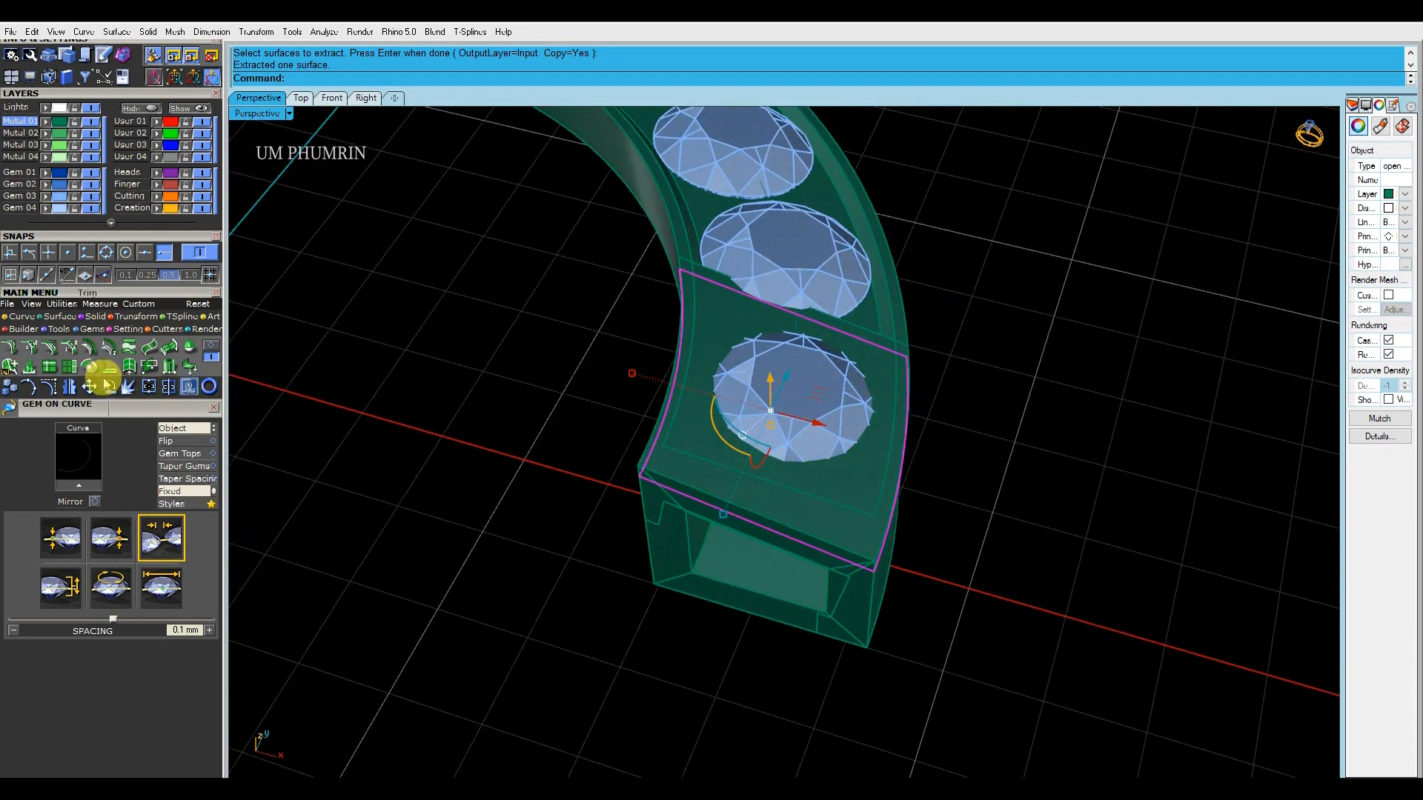
Extend the copied end surface past the band's edges and flip its direction
right_drag(672, 407, 631, 511)
scroll(853, 508, up, 2)
right_click(852, 510)
click(852, 511)
right_click(852, 513)
click(869, 527)
text(F)
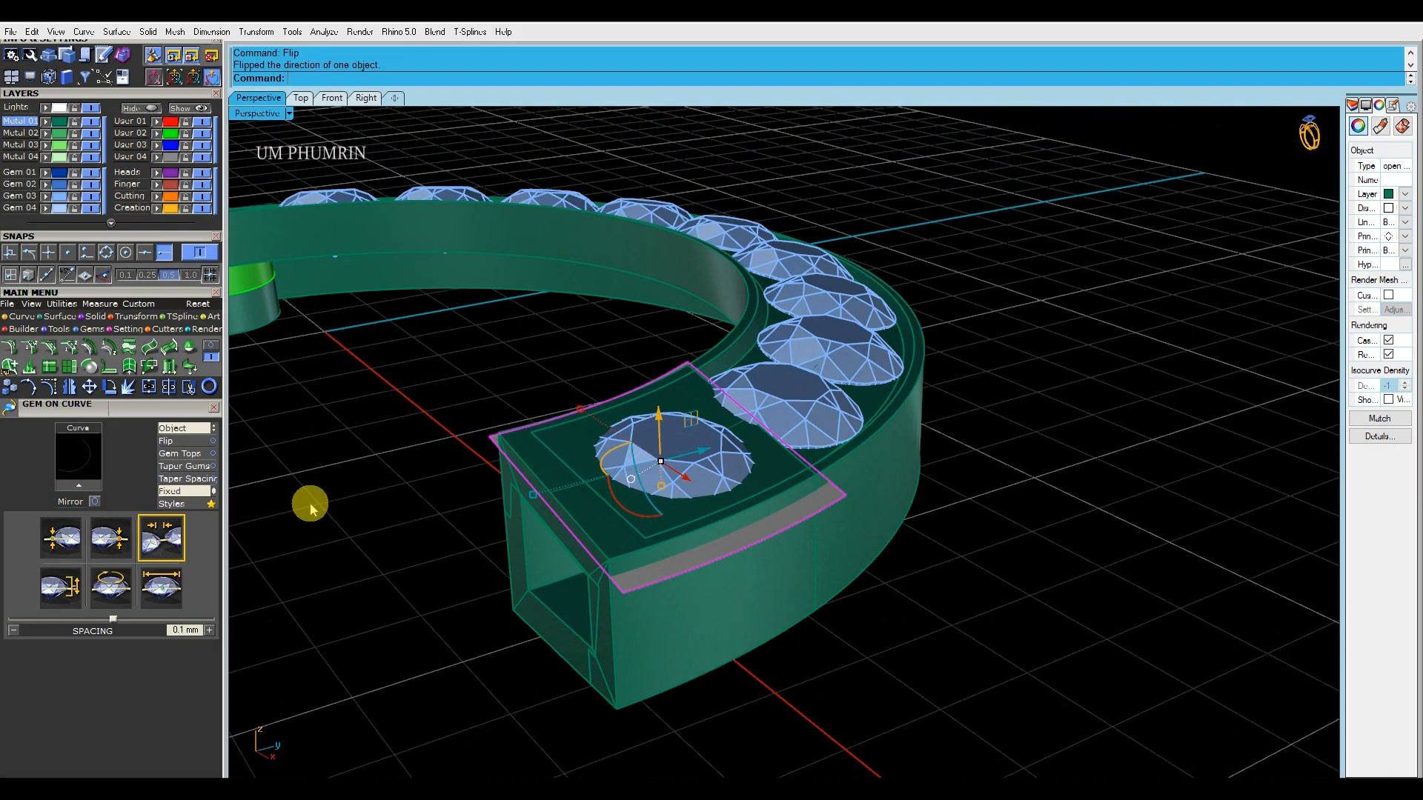
Cut the band's end section with the extended surface using Boolean Difference
click(74, 369)
click(626, 555)
click(653, 521)
text(BD)
key(Return)
click(686, 561)
key(Return)
right_drag(697, 564, 823, 583)
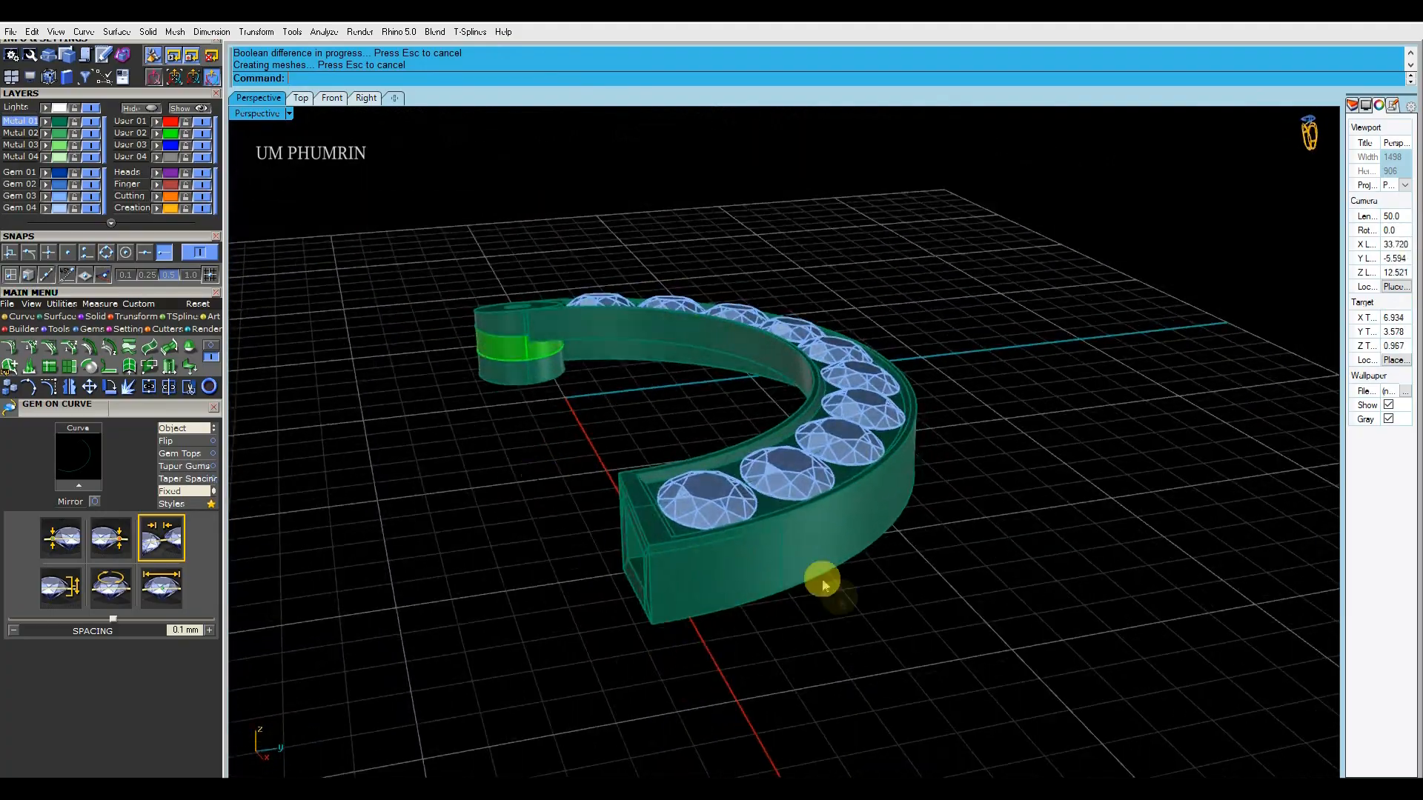
Delete the leftover cutting surface at the band's open end and save the model
scroll(646, 506, up, 4)
click(650, 506)
key(Delete)
right_drag(651, 507, 722, 641)
scroll(731, 522, down, 4)
scroll(722, 639, down, 5)
right_drag(710, 460, 830, 483)
Start Prong on Surface on the recessed channel floor with a 0.1 mm drop and a 0.45 mm prong diameter
scroll(759, 546, up, 5)
scroll(953, 593, up, 4)
shift+right_drag(953, 593, 876, 542)
scroll(845, 531, down, 2)
text(O)
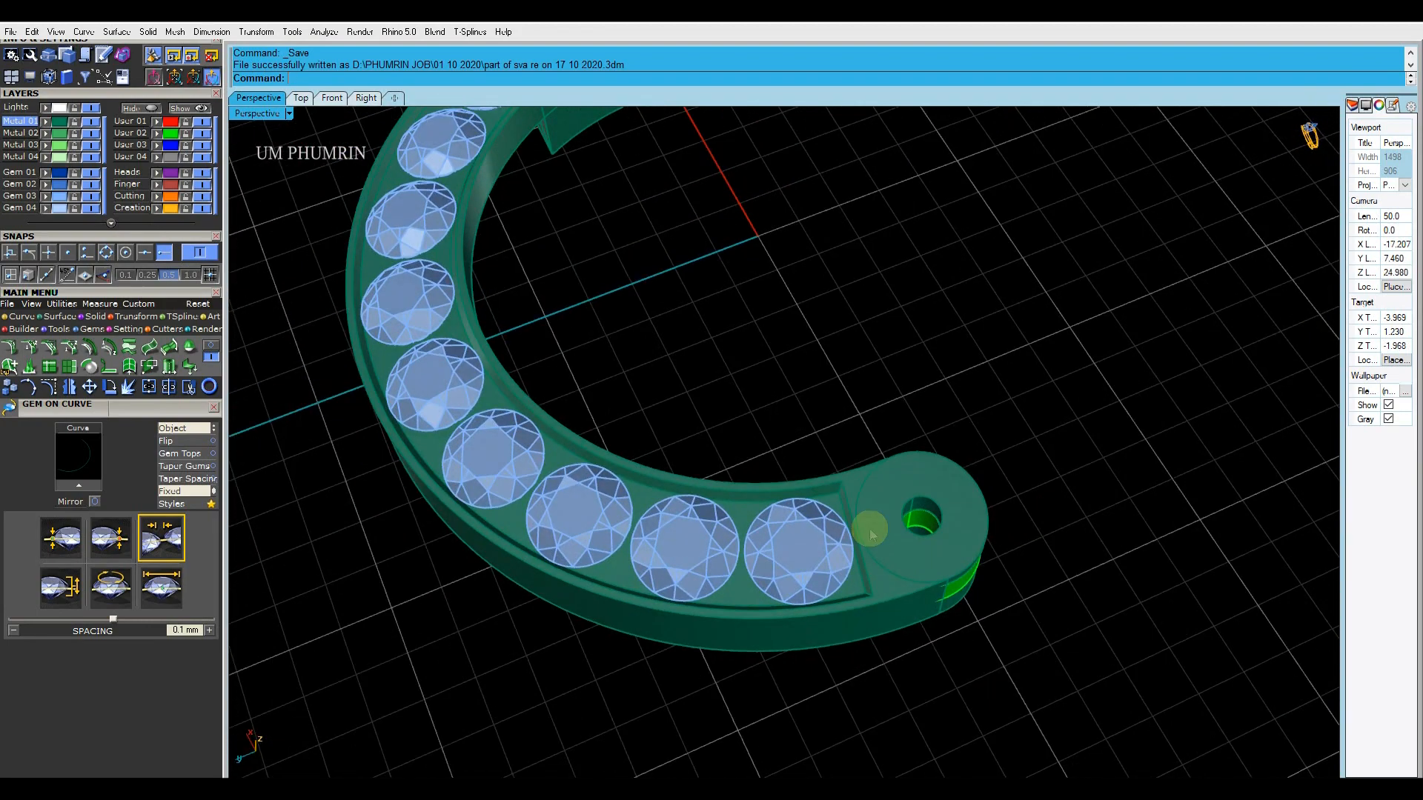
text(s)
key(Return)
scroll(804, 470, up, 4)
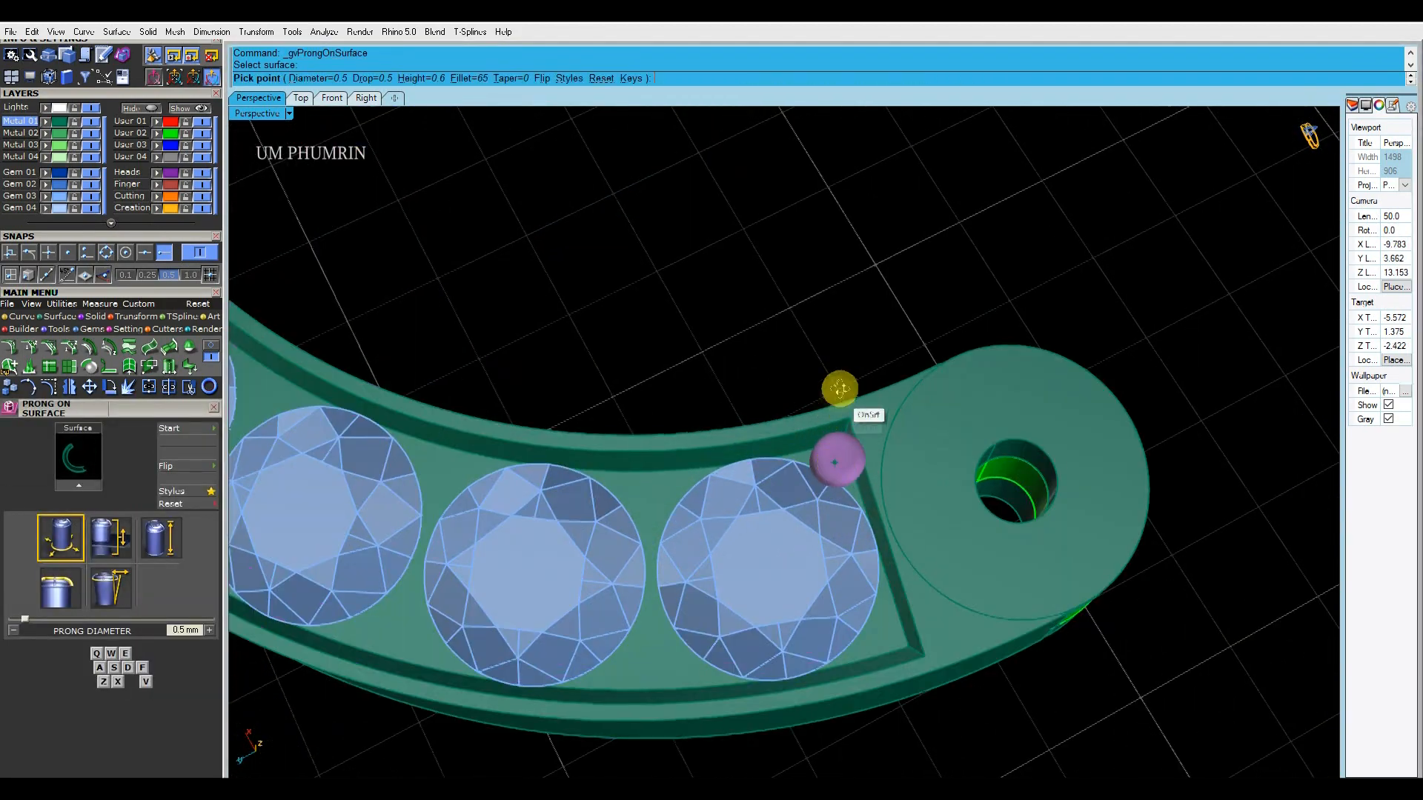
right_drag(840, 389, 837, 334)
scroll(835, 430, down, 4)
right_drag(836, 429, 810, 353)
scroll(810, 352, up, 2)
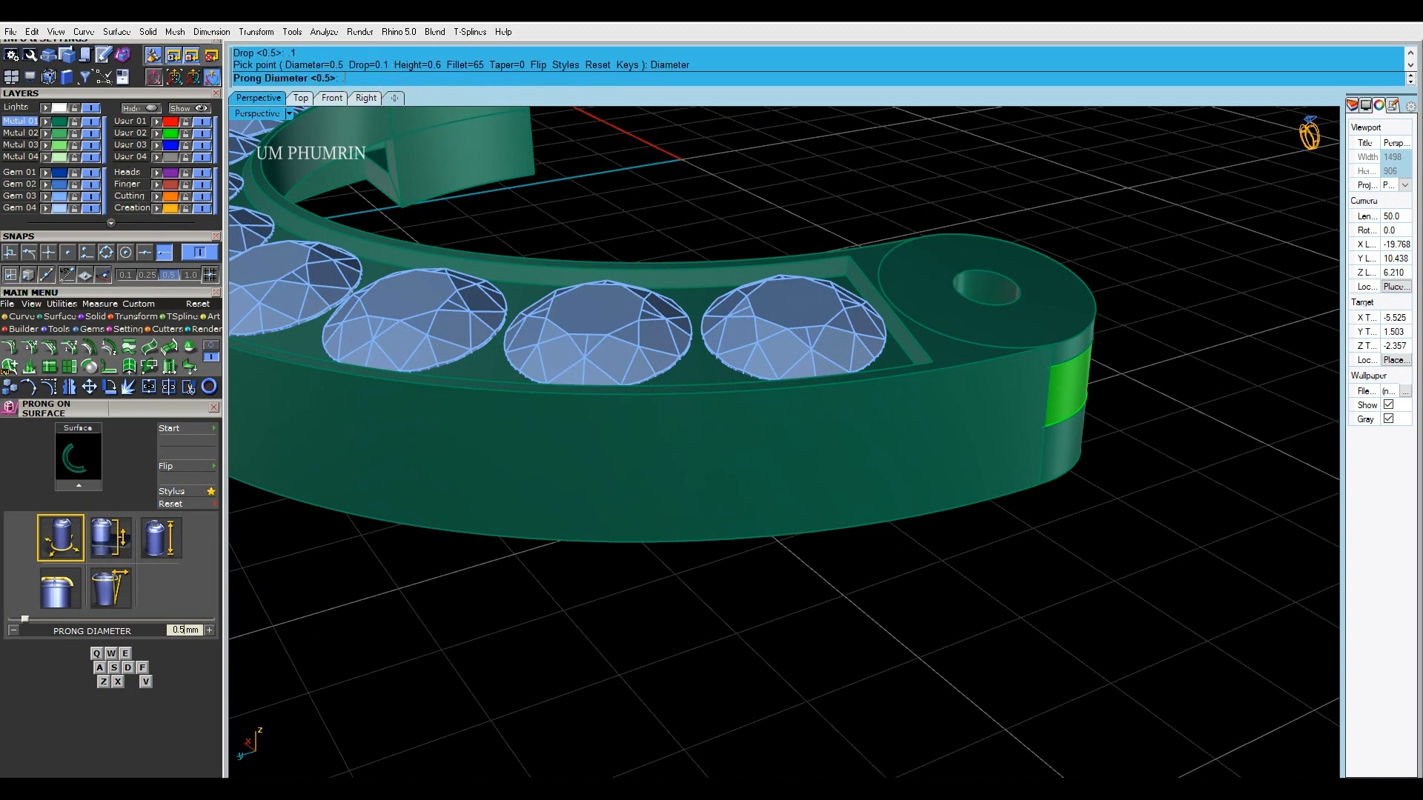
scroll(824, 327, up, 2)
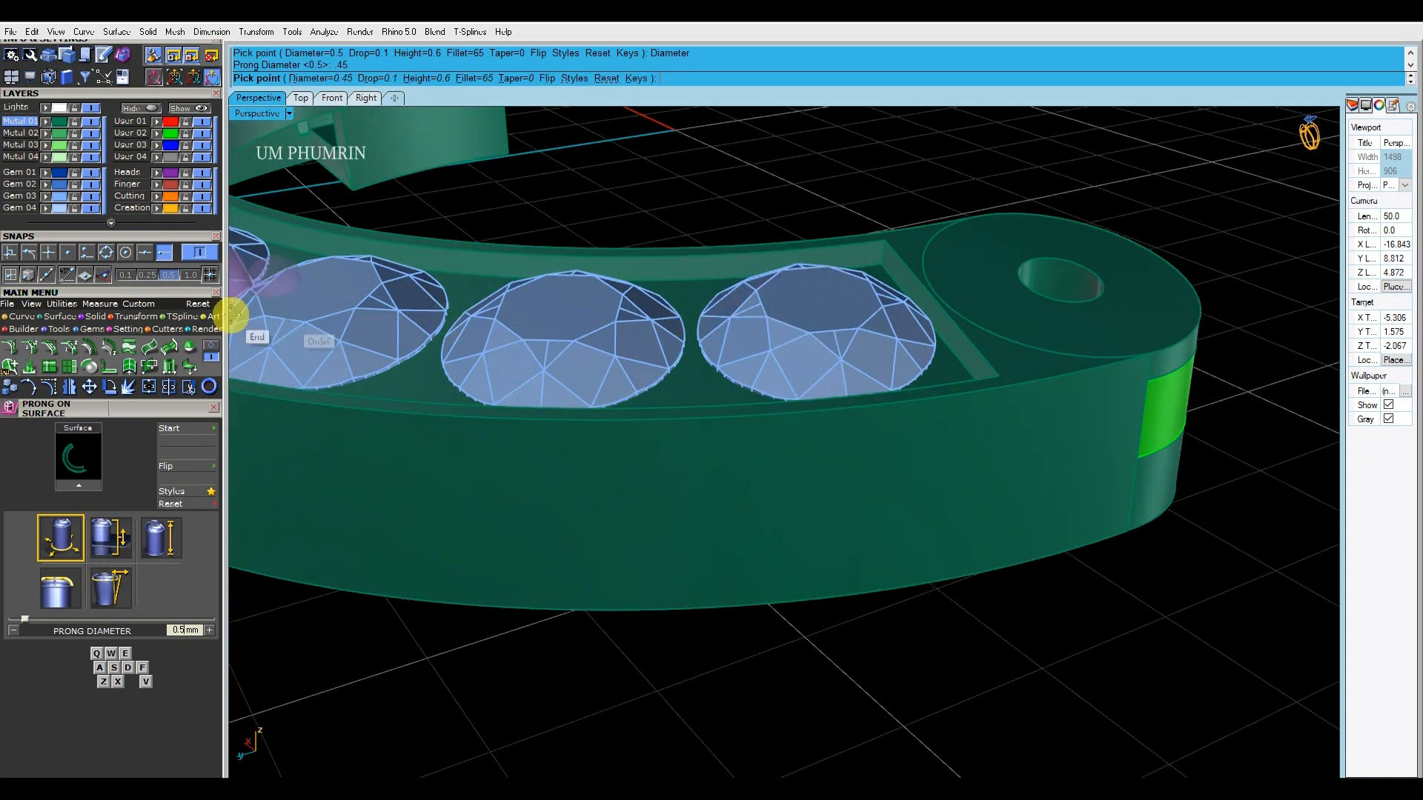
scroll(828, 335, down, 2)
right_drag(829, 337, 827, 286)
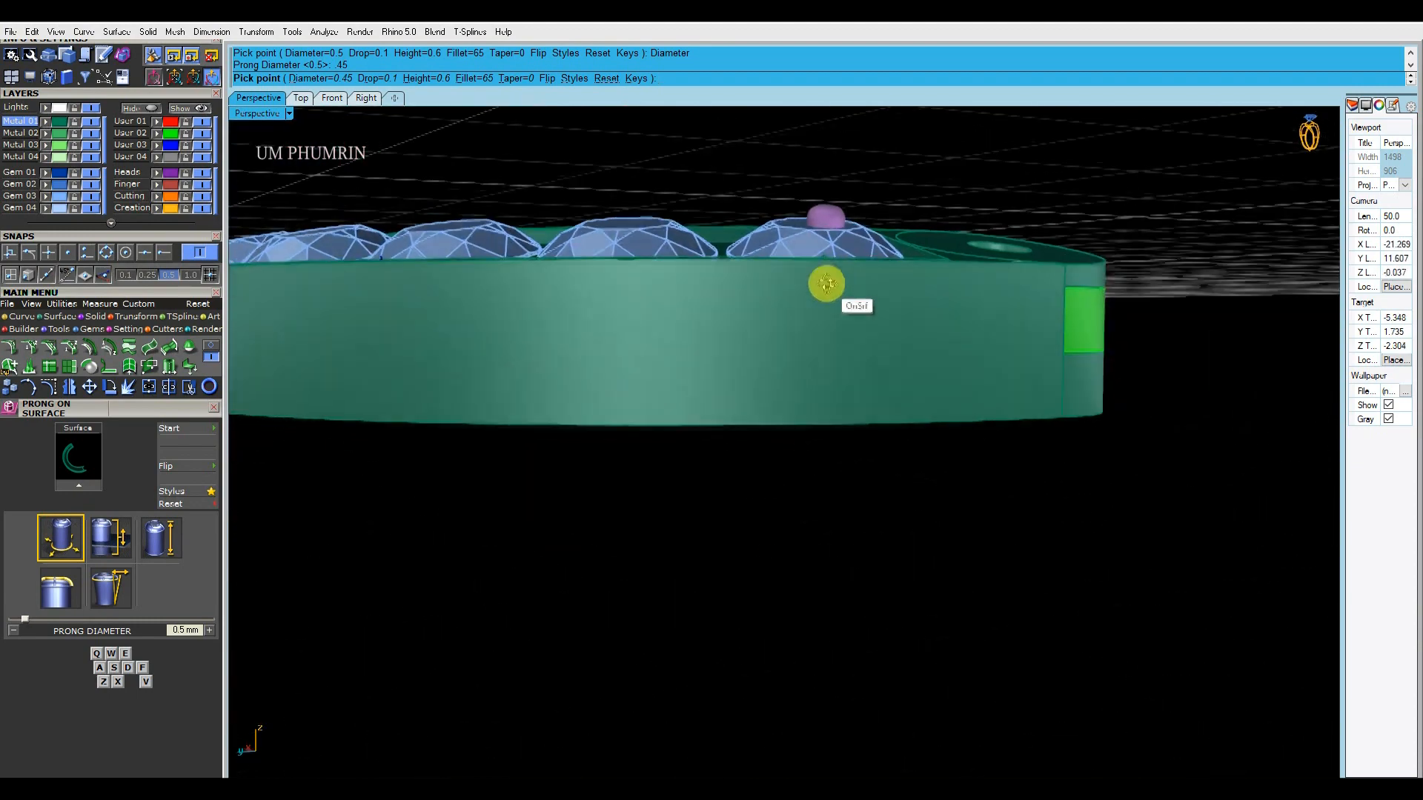
Place 0.5 mm diameter prongs in the channel's two corners near the hinge and a pair between the first two gems at the outer edge
right_drag(801, 418, 893, 400)
scroll(803, 378, up, 2)
scroll(780, 336, up, 2)
click(763, 310)
scroll(771, 343, down, 2)
scroll(768, 431, down, 2)
scroll(731, 379, up, 2)
right_drag(711, 385, 782, 418)
scroll(782, 418, up, 4)
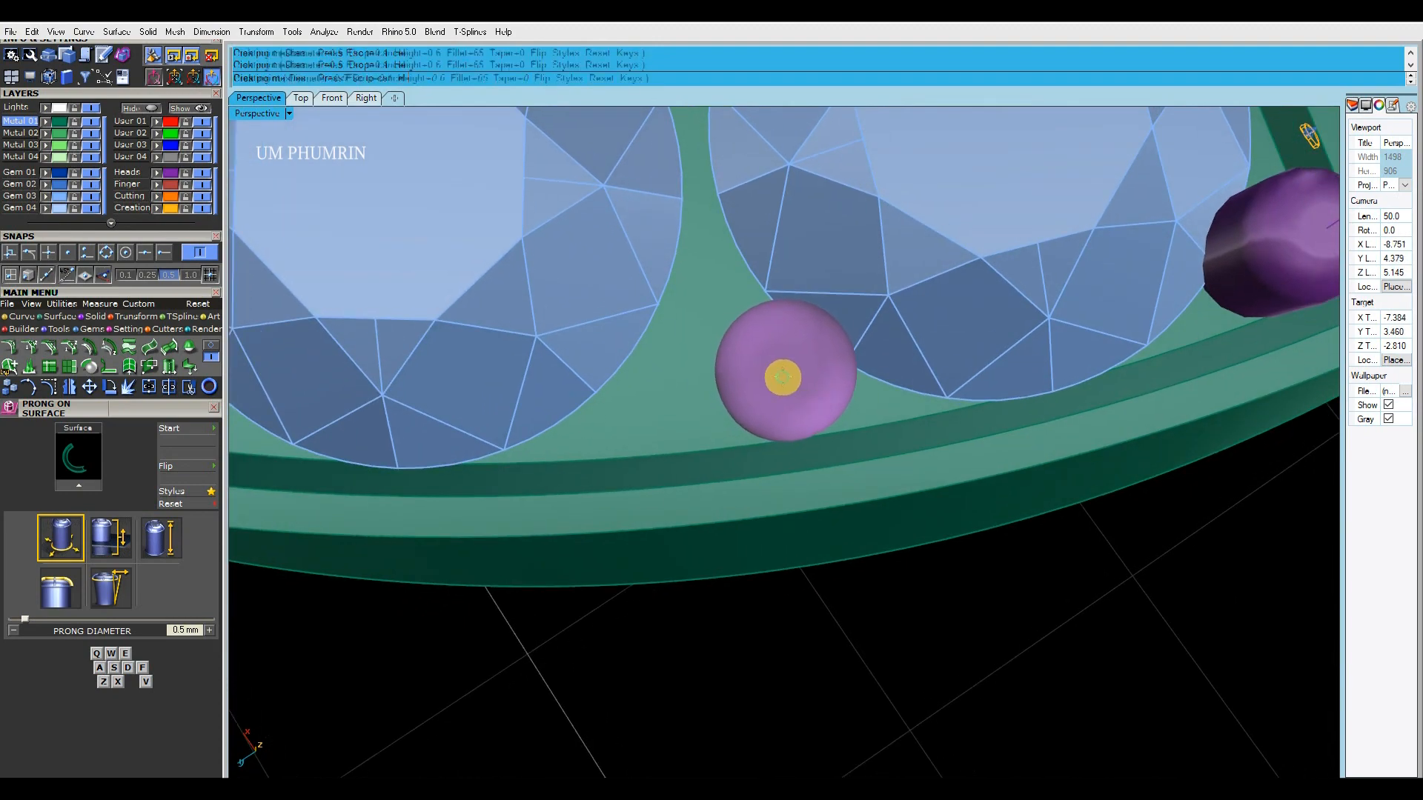
scroll(663, 394, down, 6)
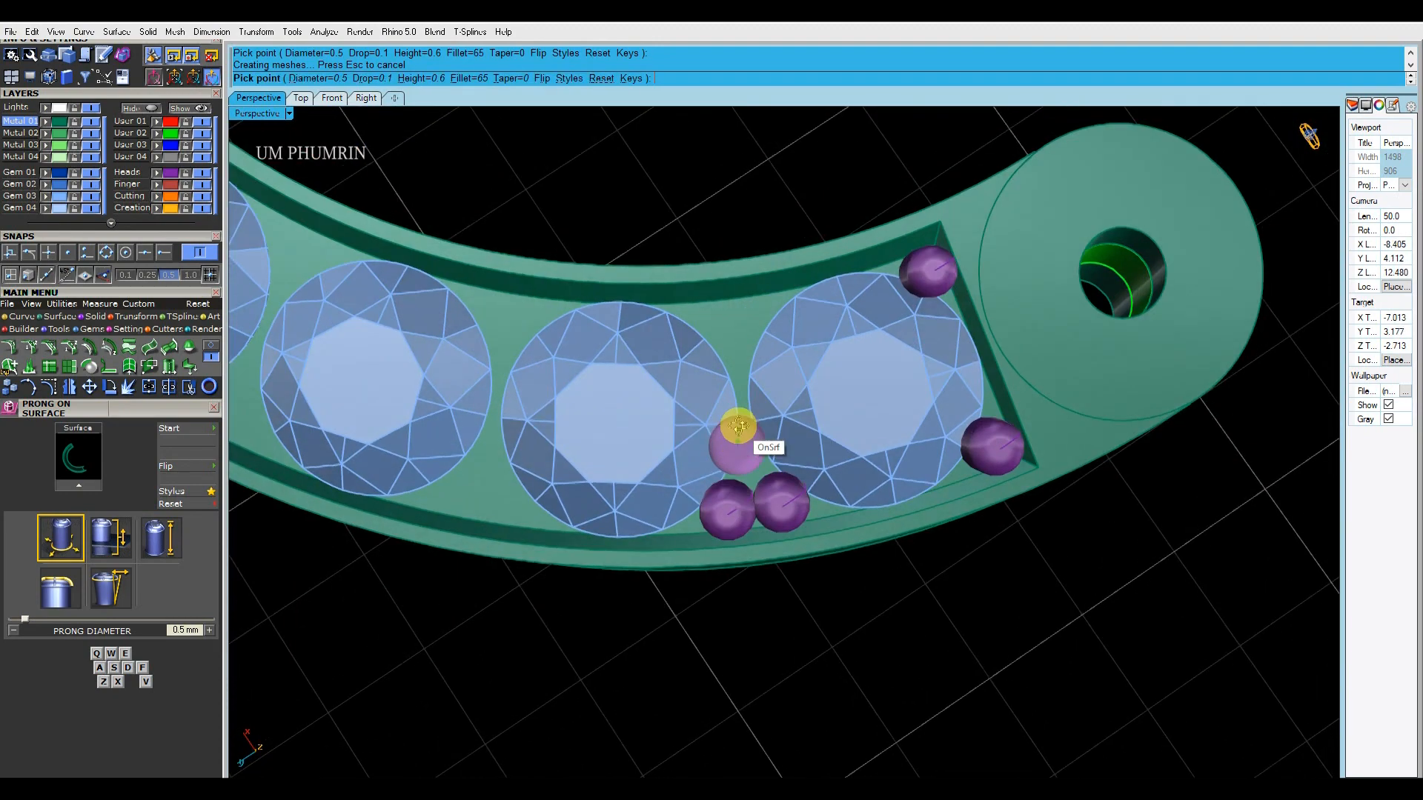
scroll(788, 410, up, 3)
scroll(711, 400, up, 5)
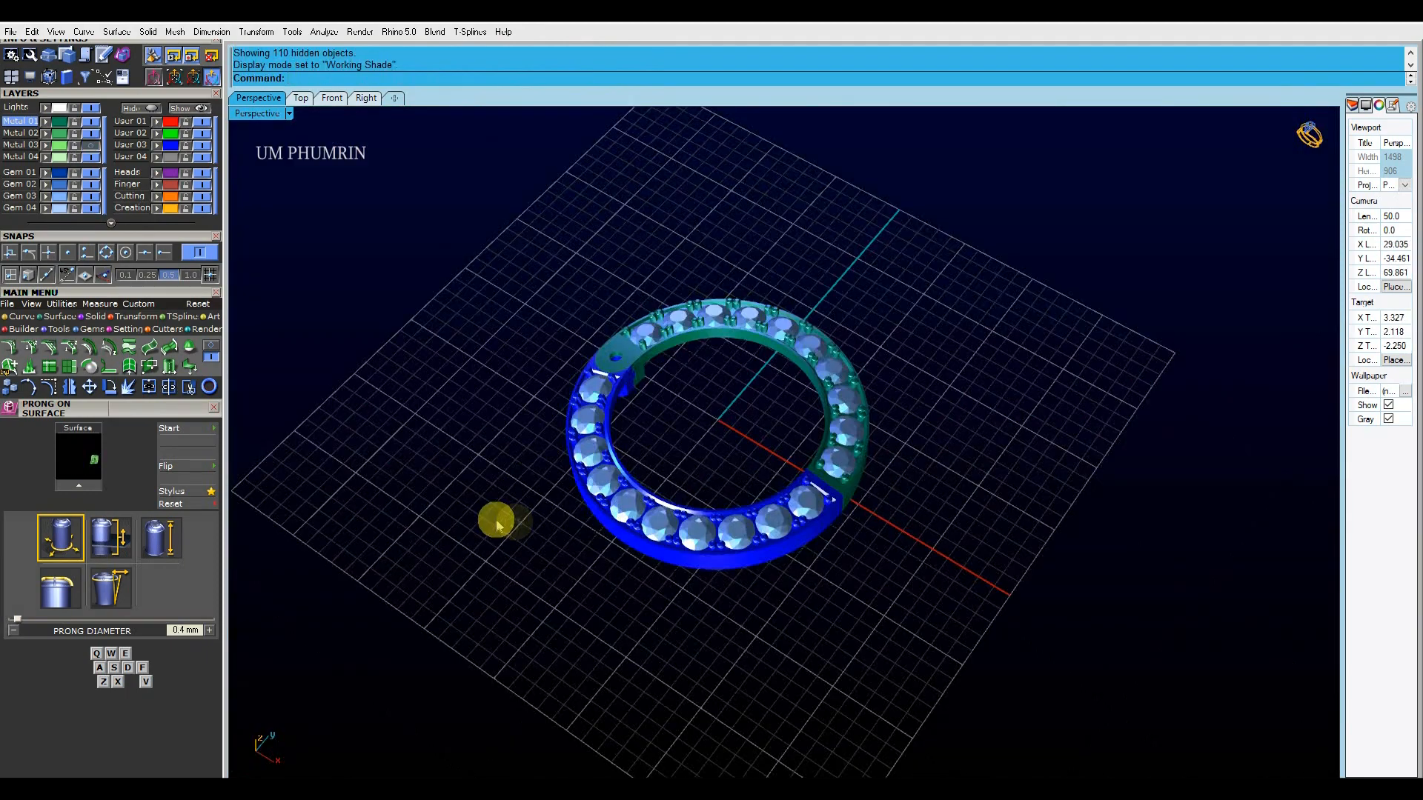
Hide the grid and inspect the assembled ring from several angles, selecting each of its two gem-set halves in turn
right_drag(497, 521, 685, 444)
key(F7)
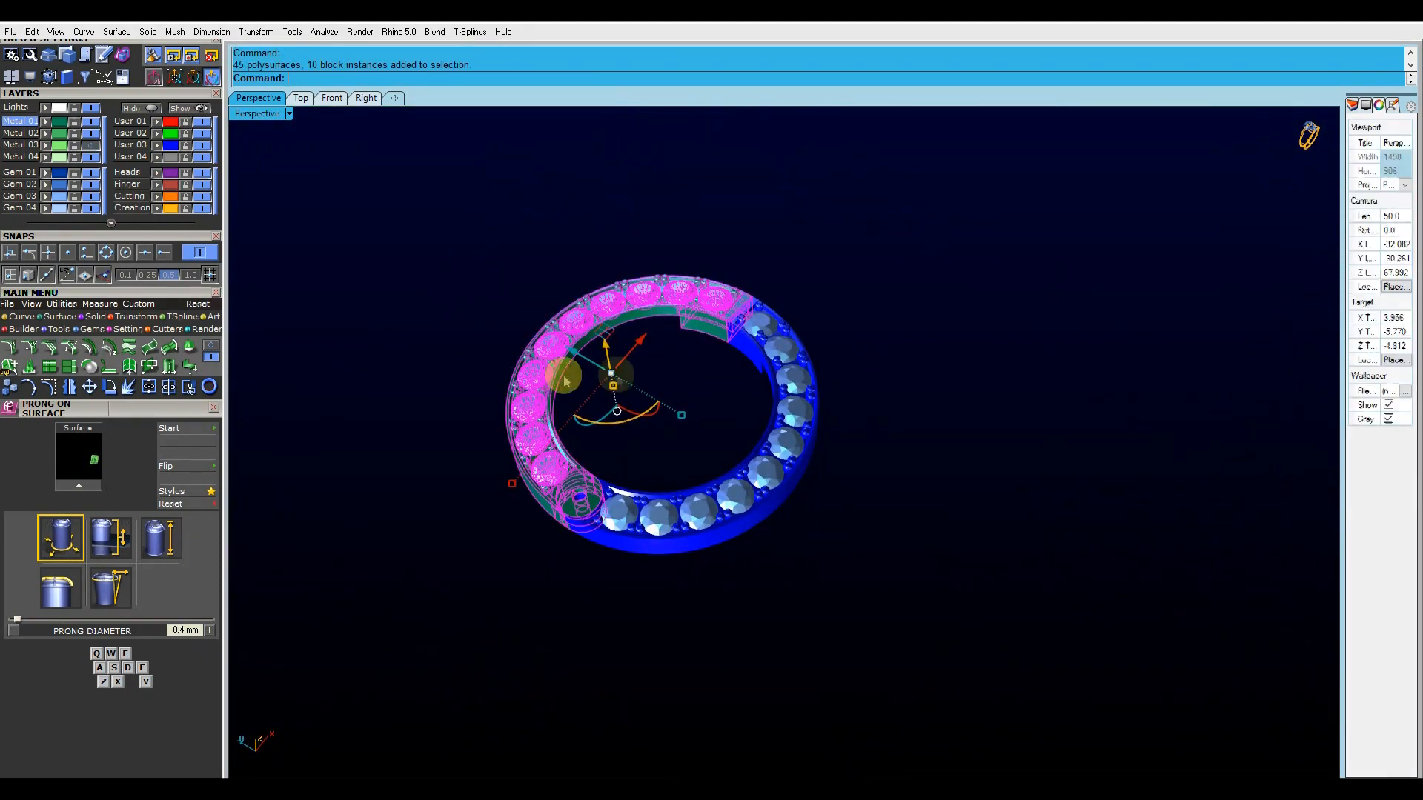
right_drag(565, 381, 697, 404)
right_drag(564, 223, 1071, 493)
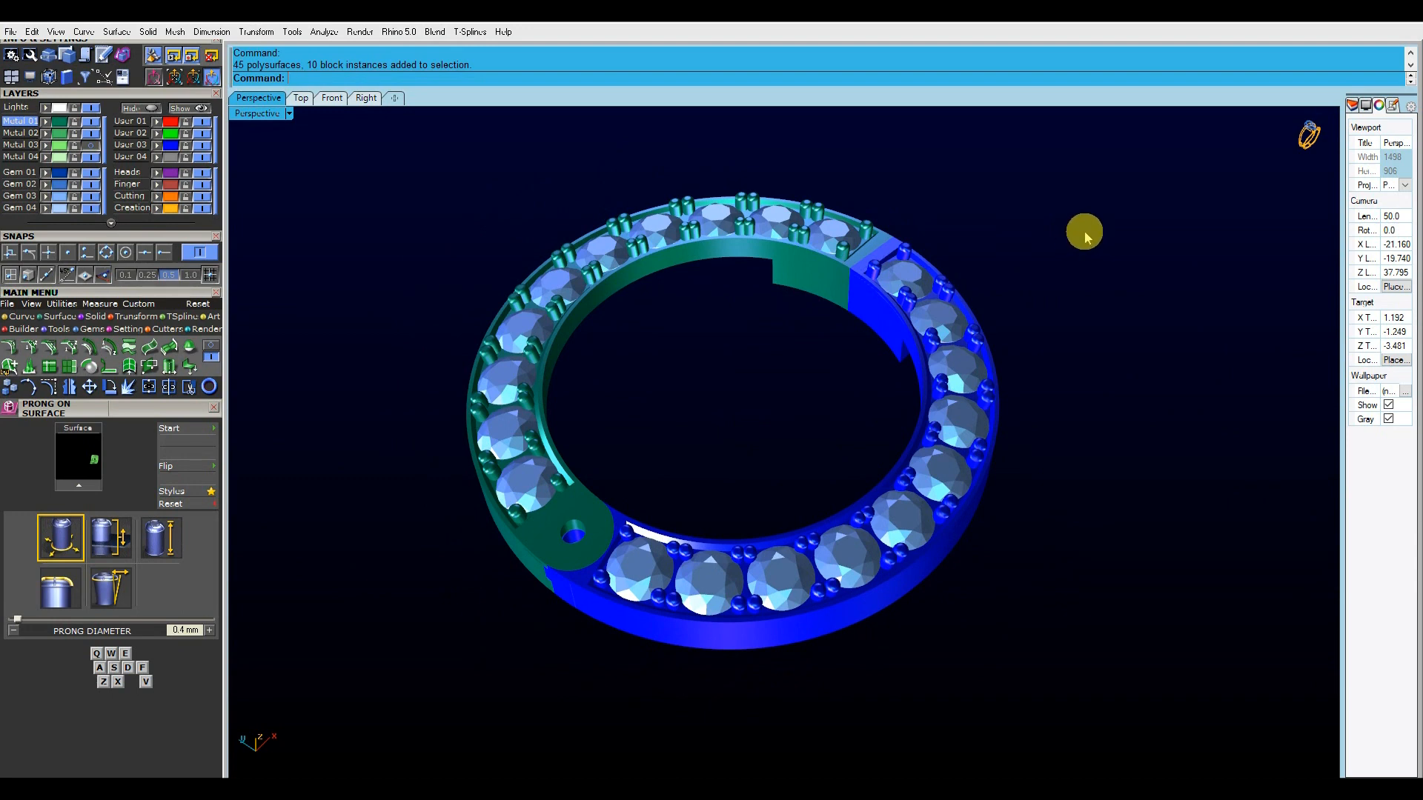
click(923, 315)
click(1102, 278)
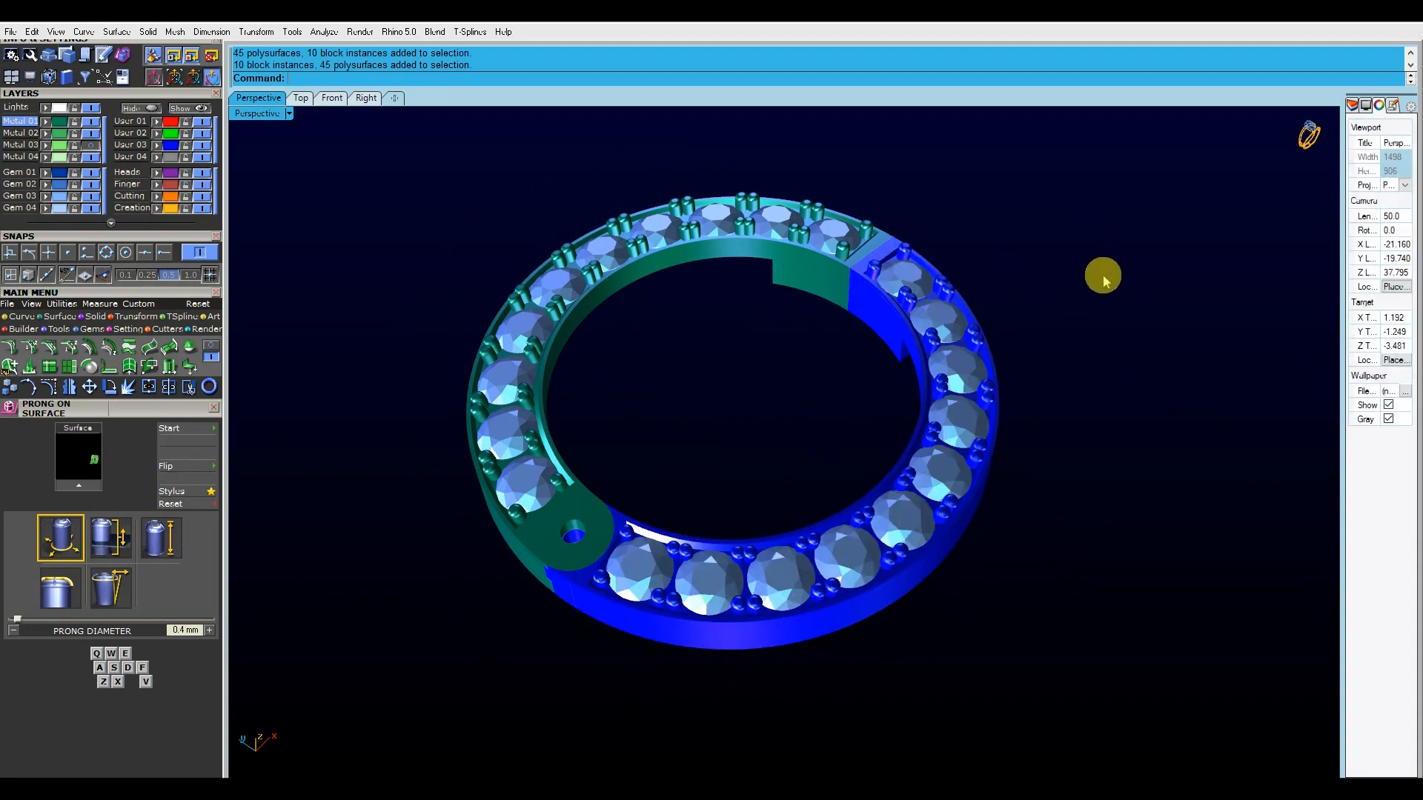